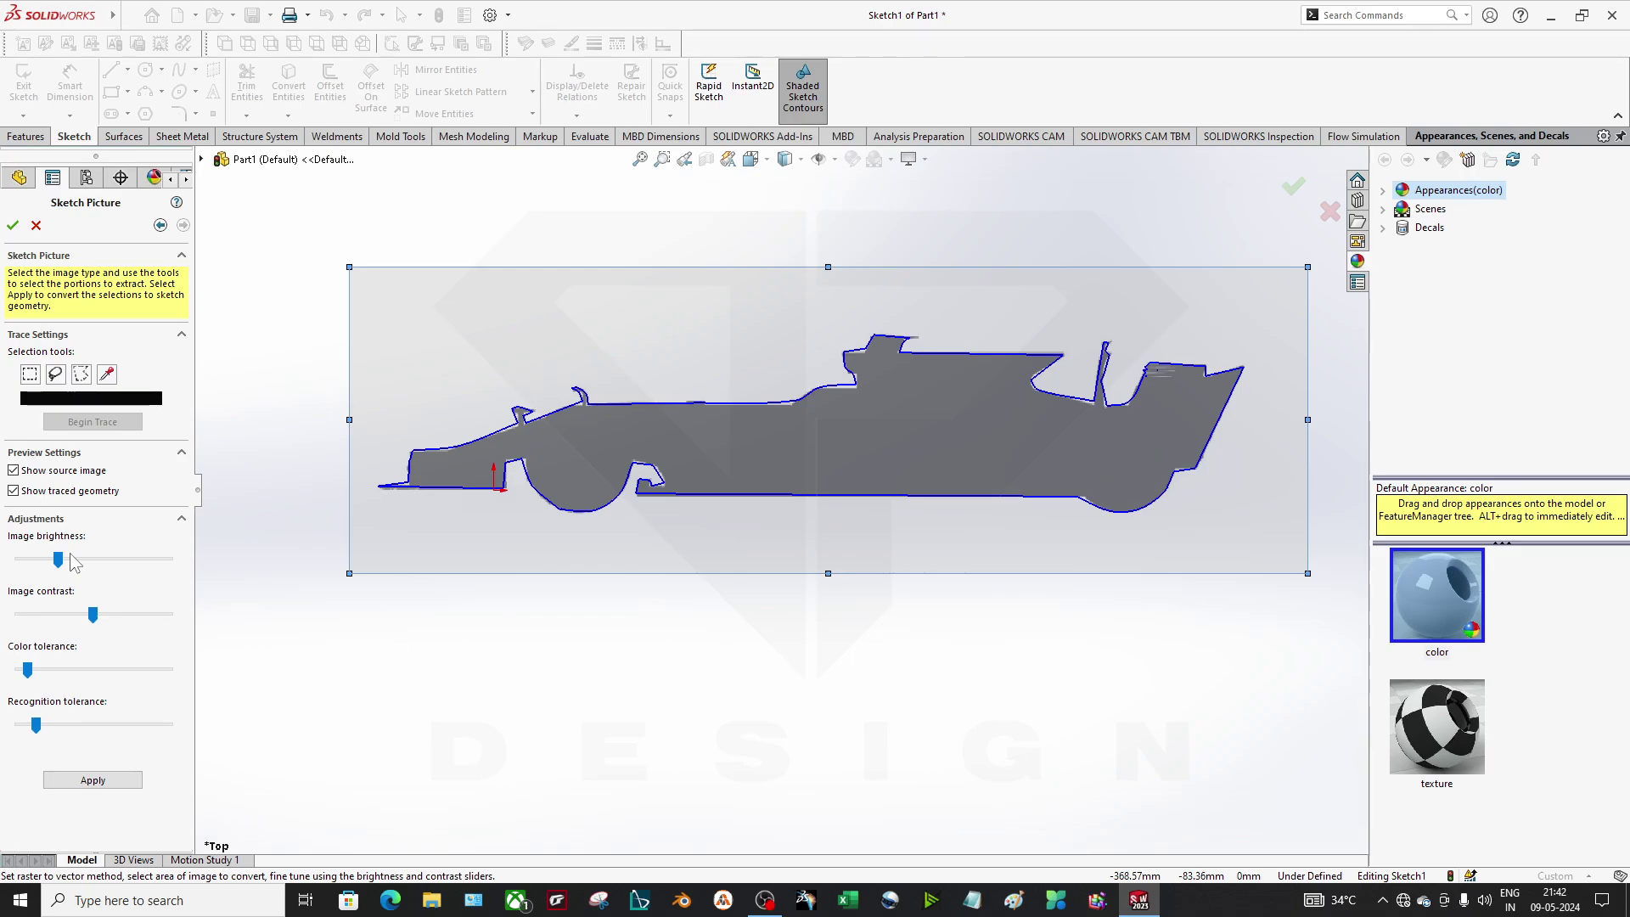
# Cancel the traced outline of the car picture and exit the sketch, discarding its changes
pyautogui.scroll(-1, 736, 463)
pyautogui.keyDown('ctrl'); pyautogui.moveTo(735, 464); pyautogui.dragTo(750, 537, button='middle'); pyautogui.keyUp('ctrl')
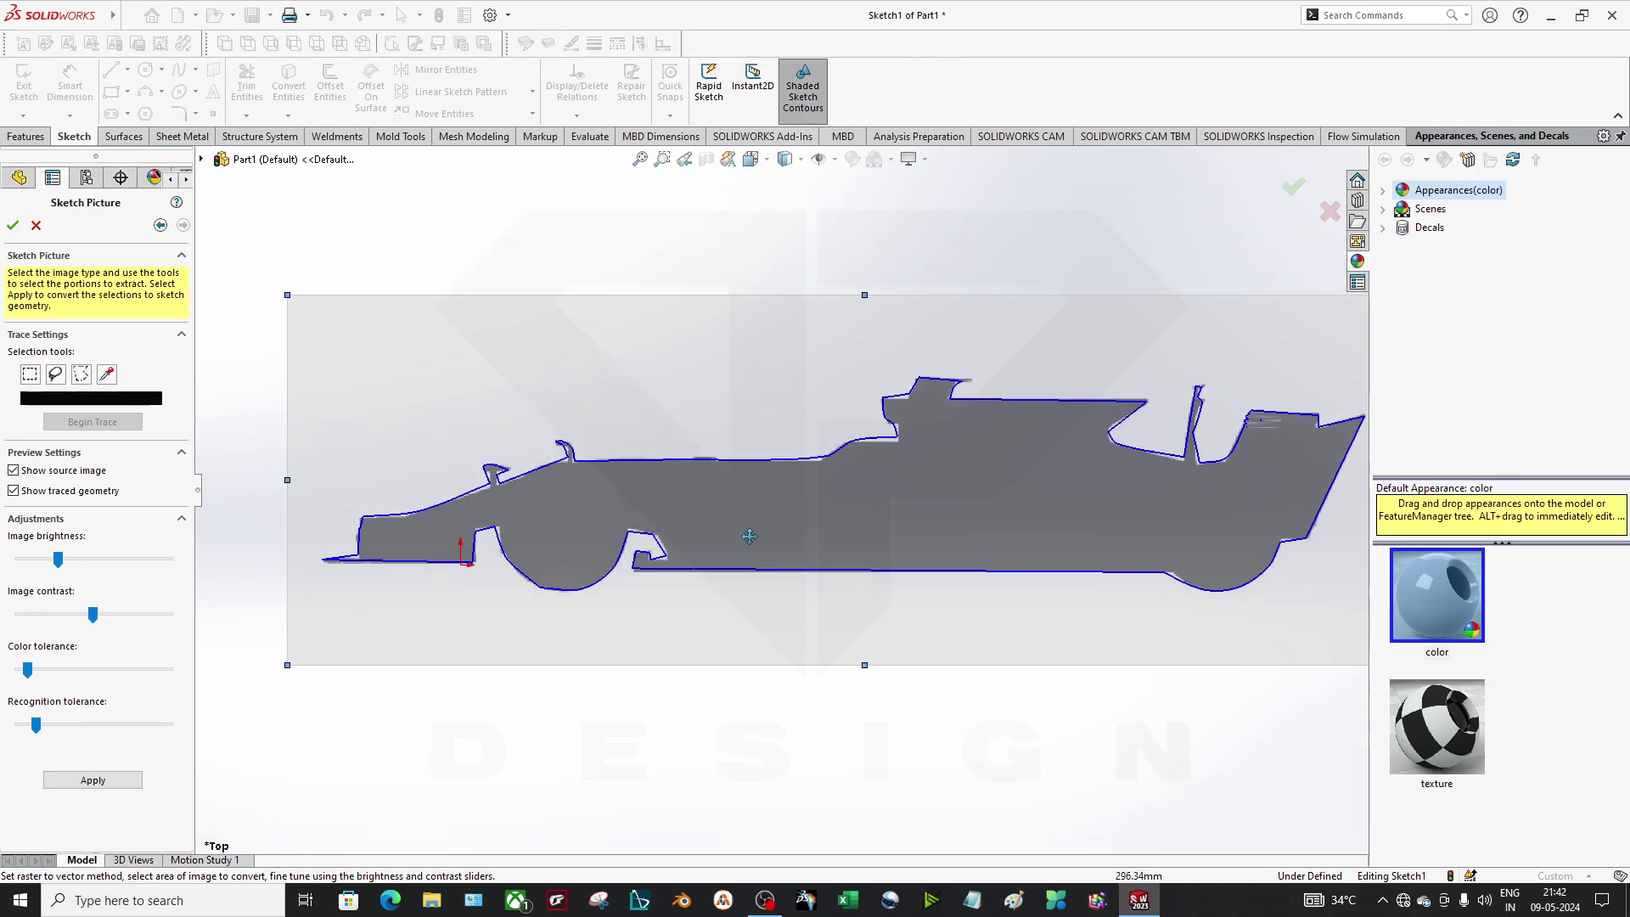
pyautogui.moveTo(749, 536); pyautogui.dragTo(753, 557)
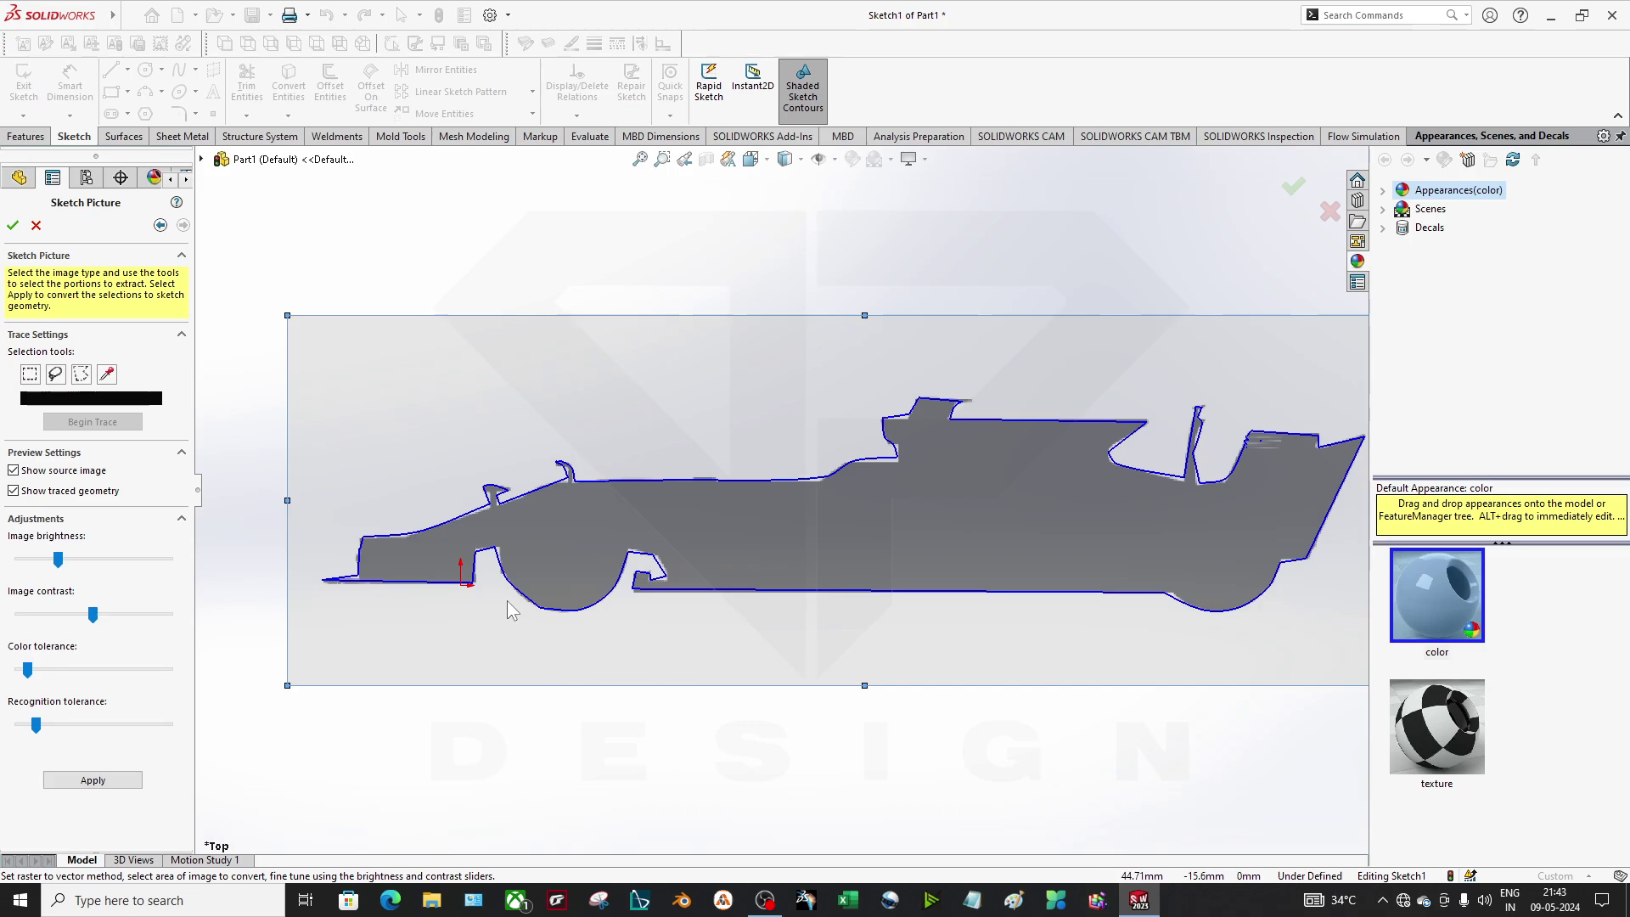
pyautogui.scroll(2, 543, 600)
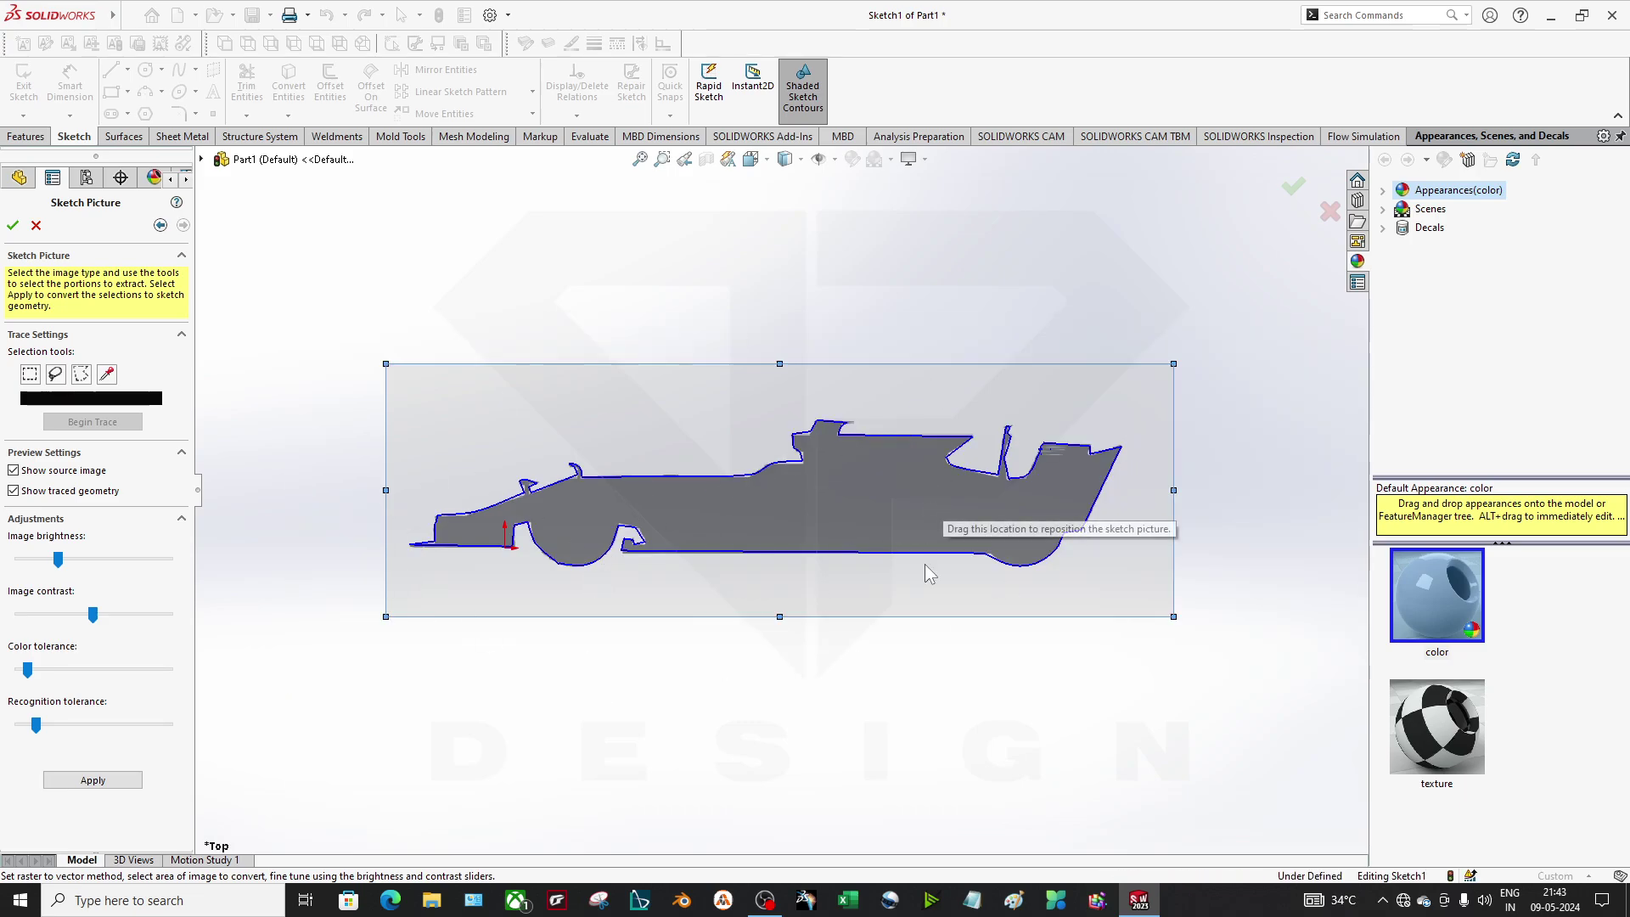
pyautogui.scroll(-2, 849, 492)
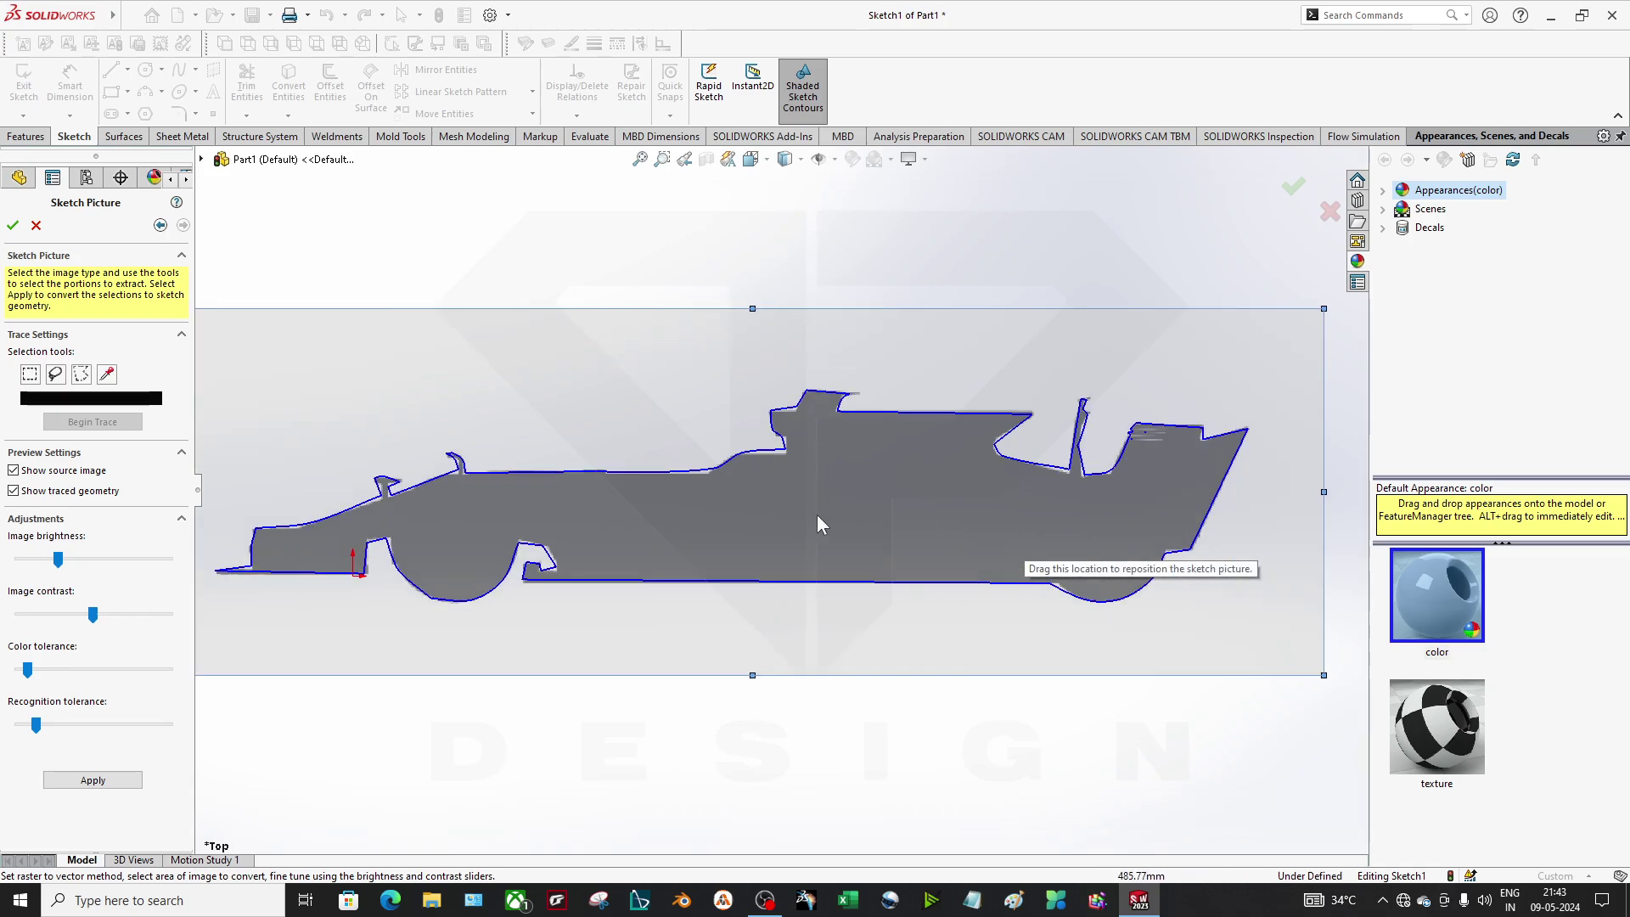
pyautogui.click(35, 225)
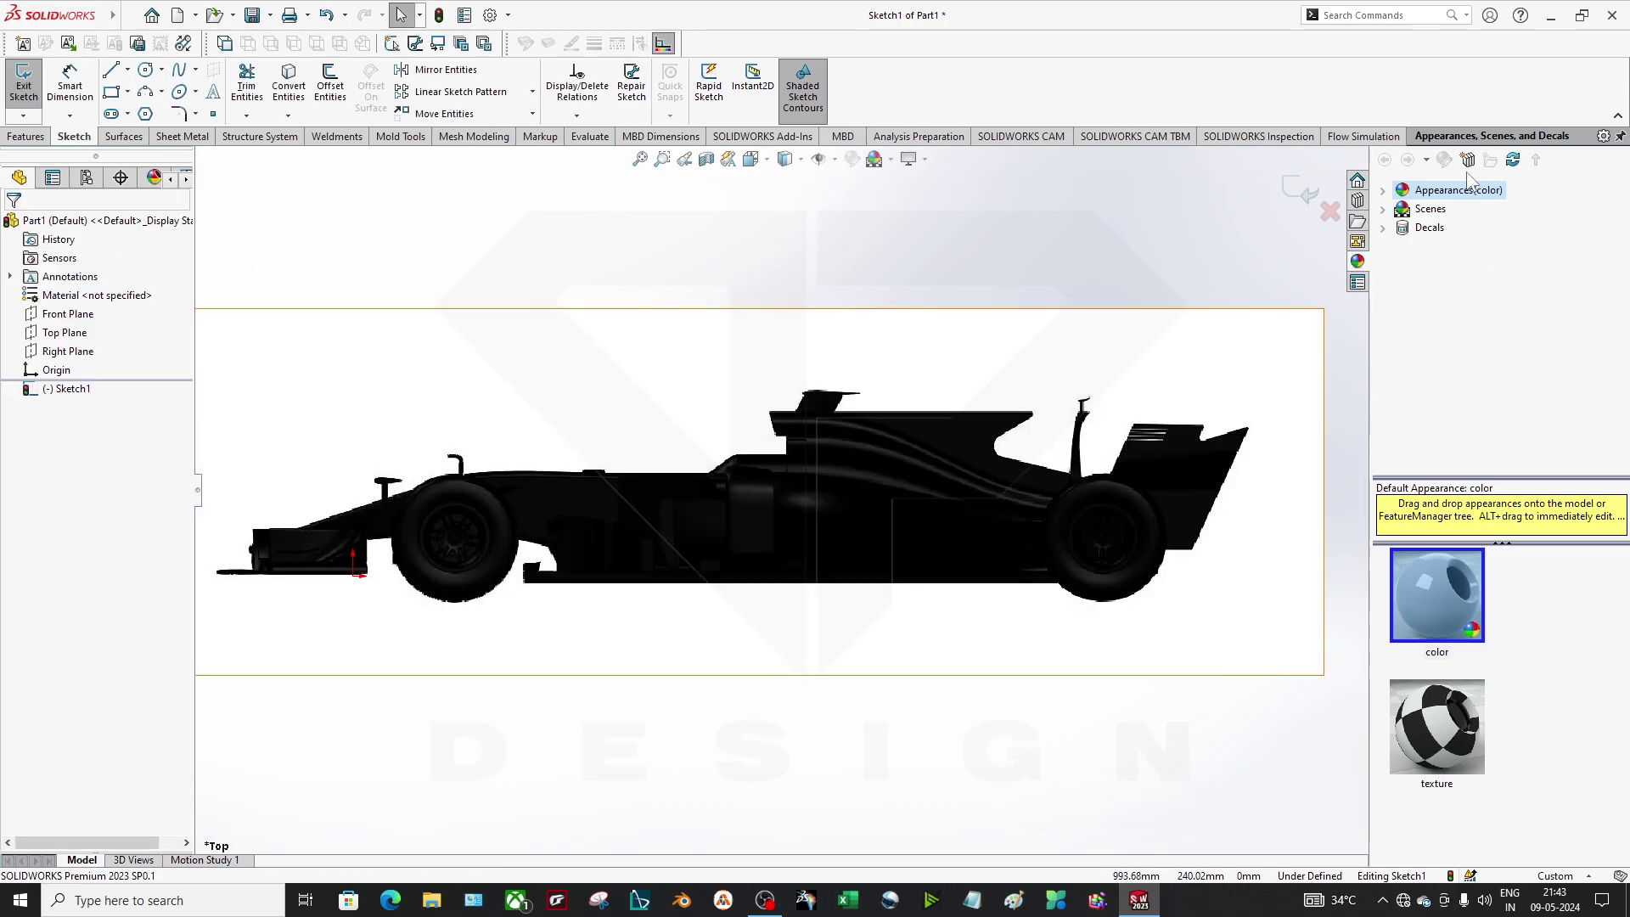
pyautogui.click(1329, 211)
pyautogui.click(817, 457)
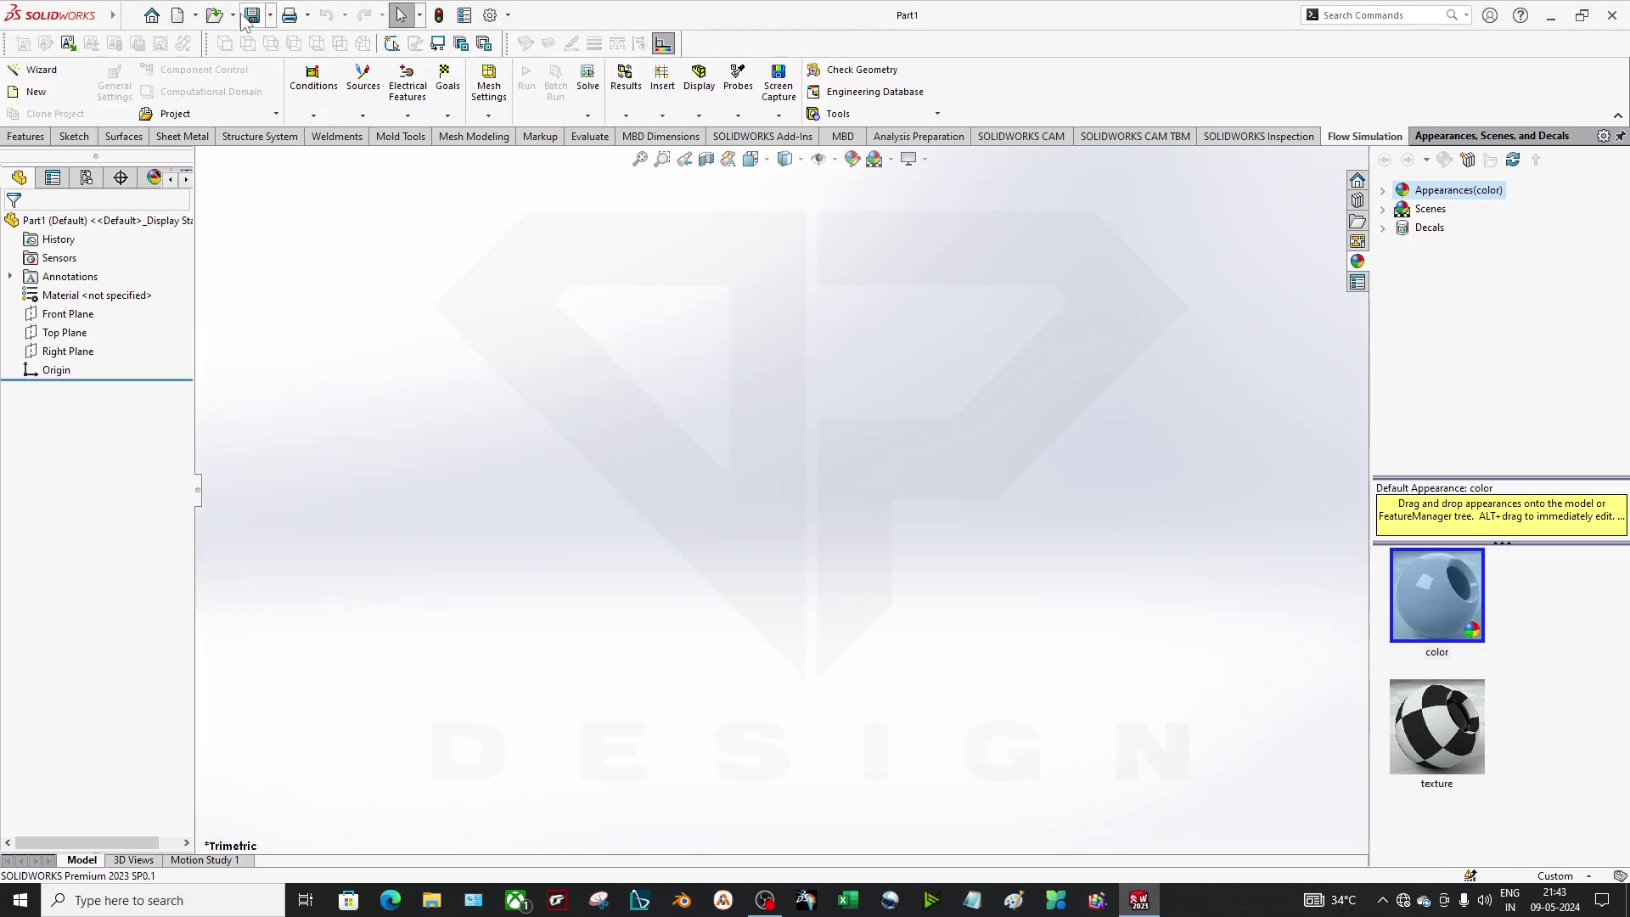
# Create a new part and start a sketch on the Front Plane
pyautogui.click(177, 14)
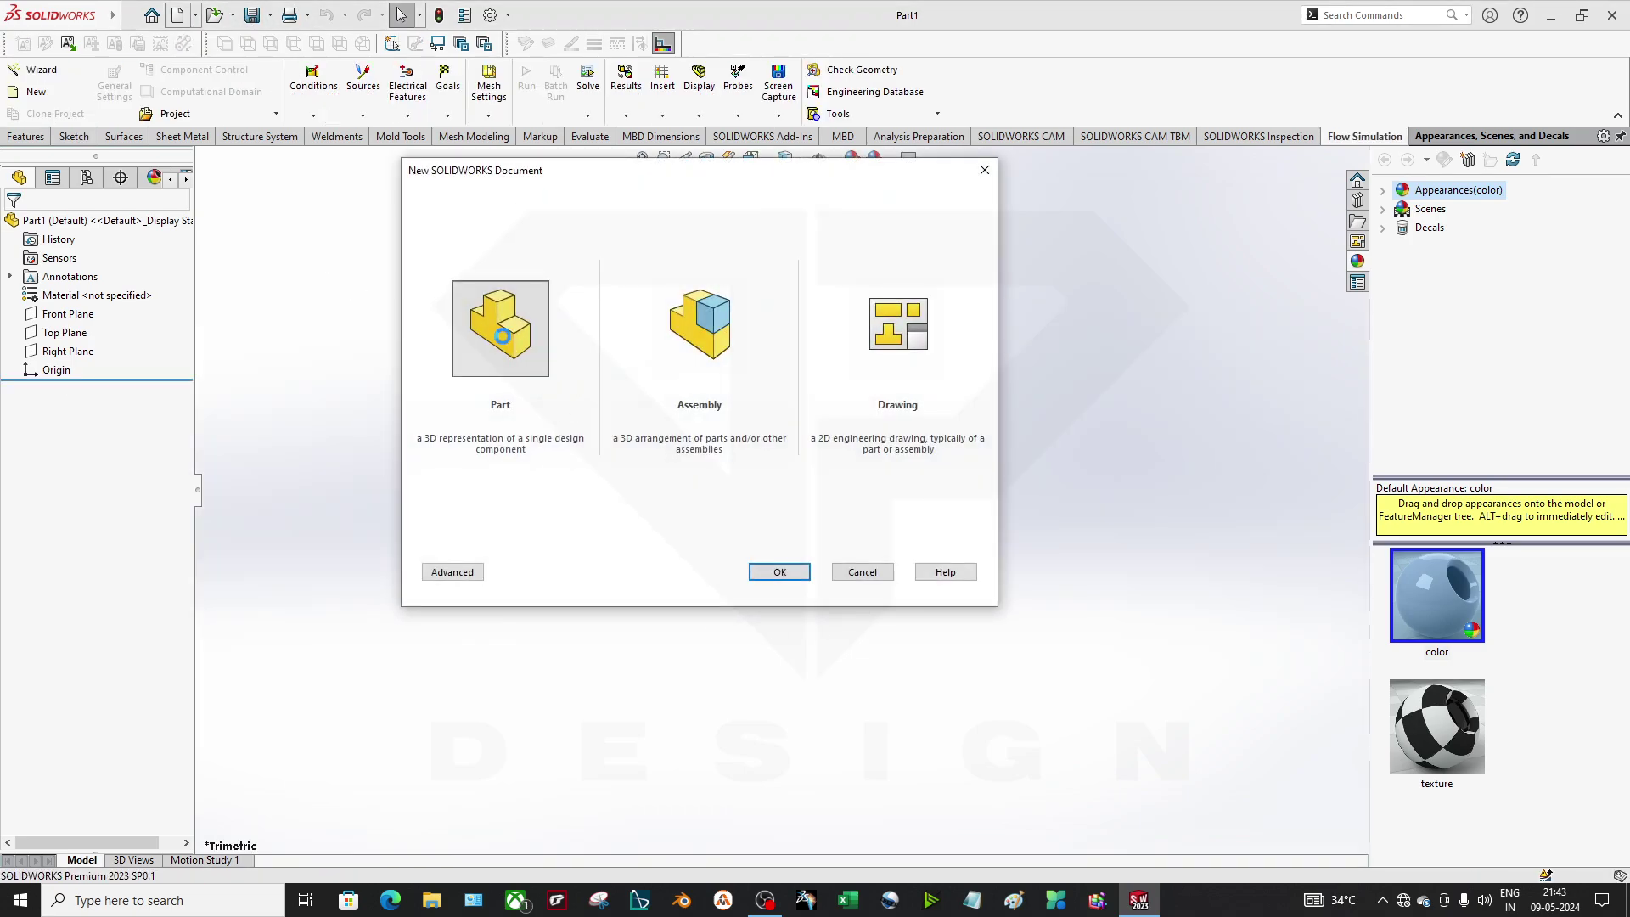
pyautogui.click(74, 314)
pyautogui.click(89, 284)
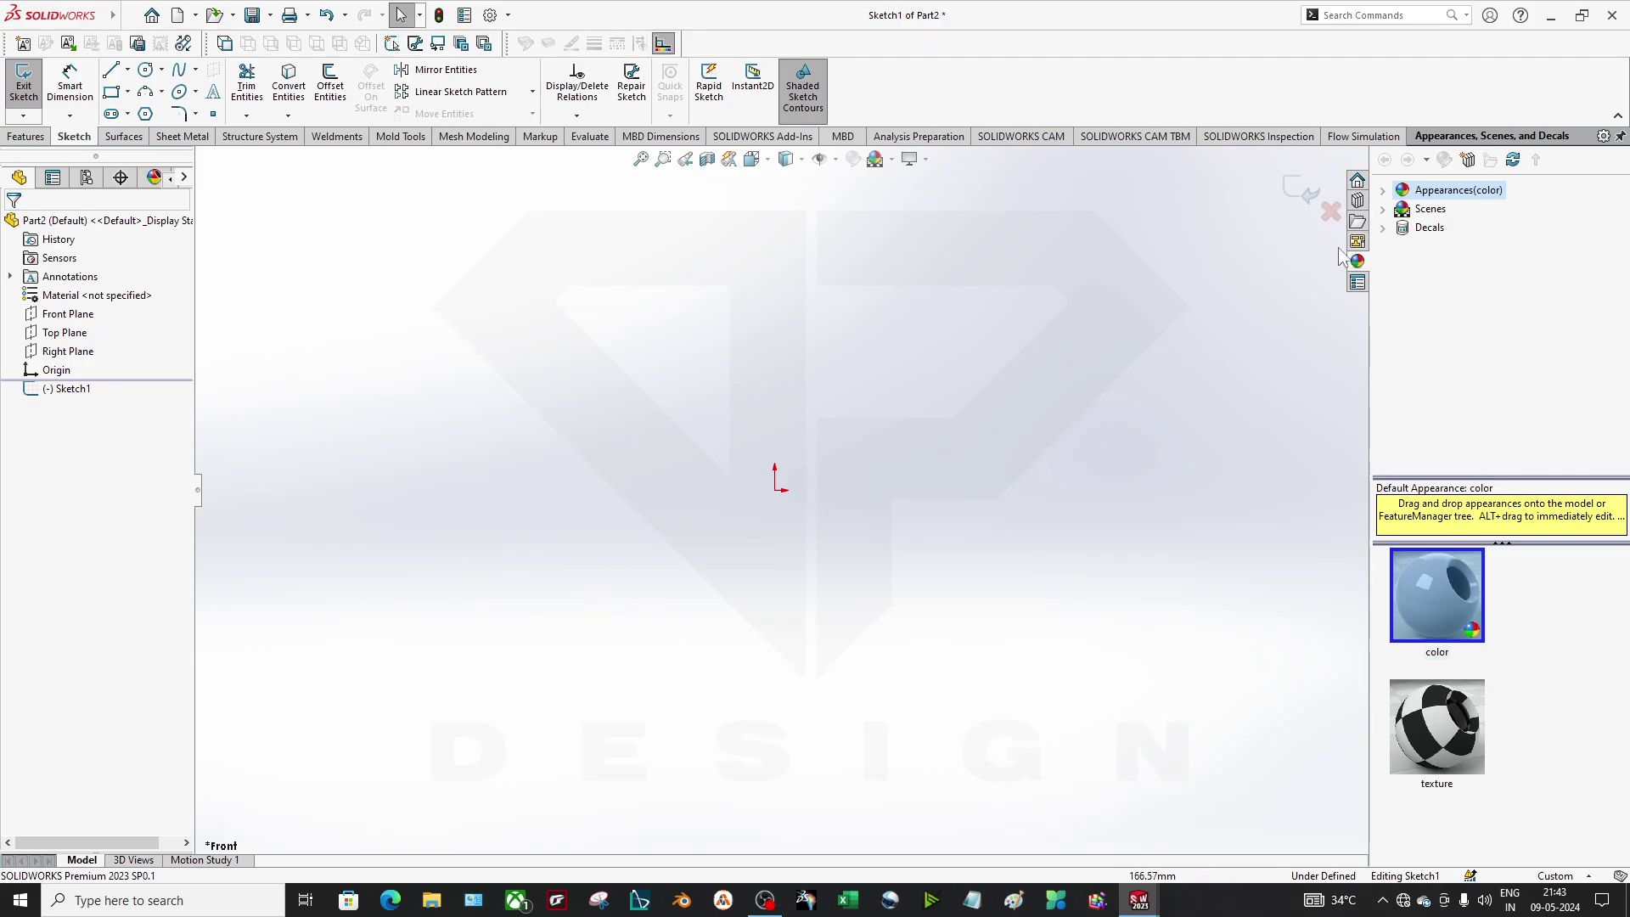
# Insert the image F1.JPG from the Desktop into the sketch as a sketch picture
pyautogui.moveTo(89, 21)
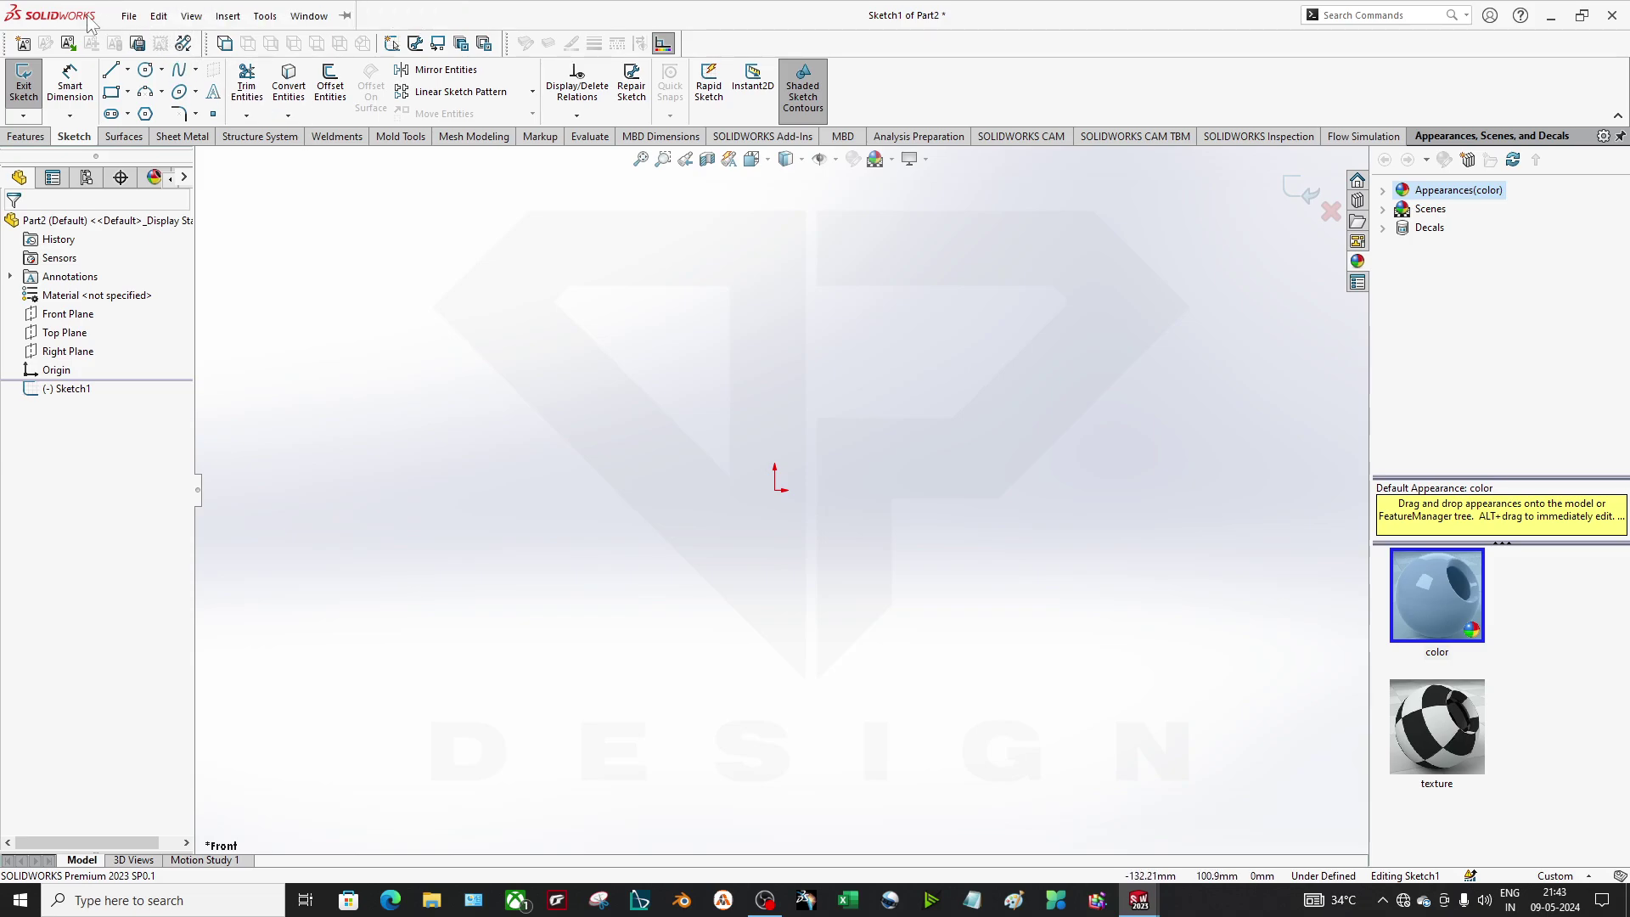
pyautogui.click(258, 18)
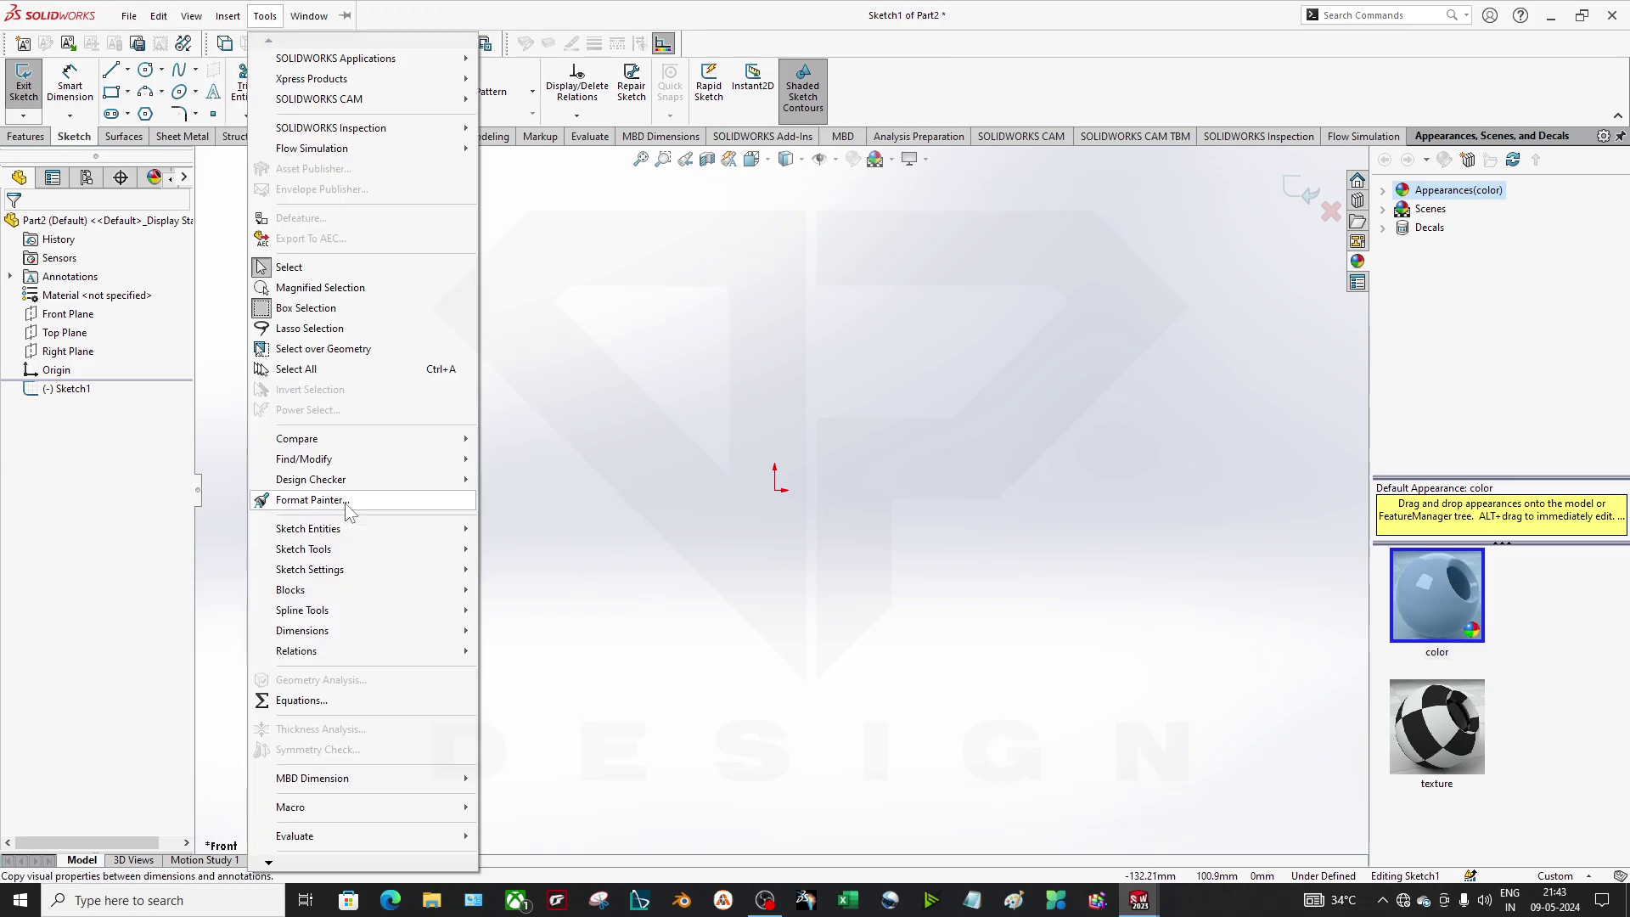
pyautogui.moveTo(354, 549)
pyautogui.click(556, 837)
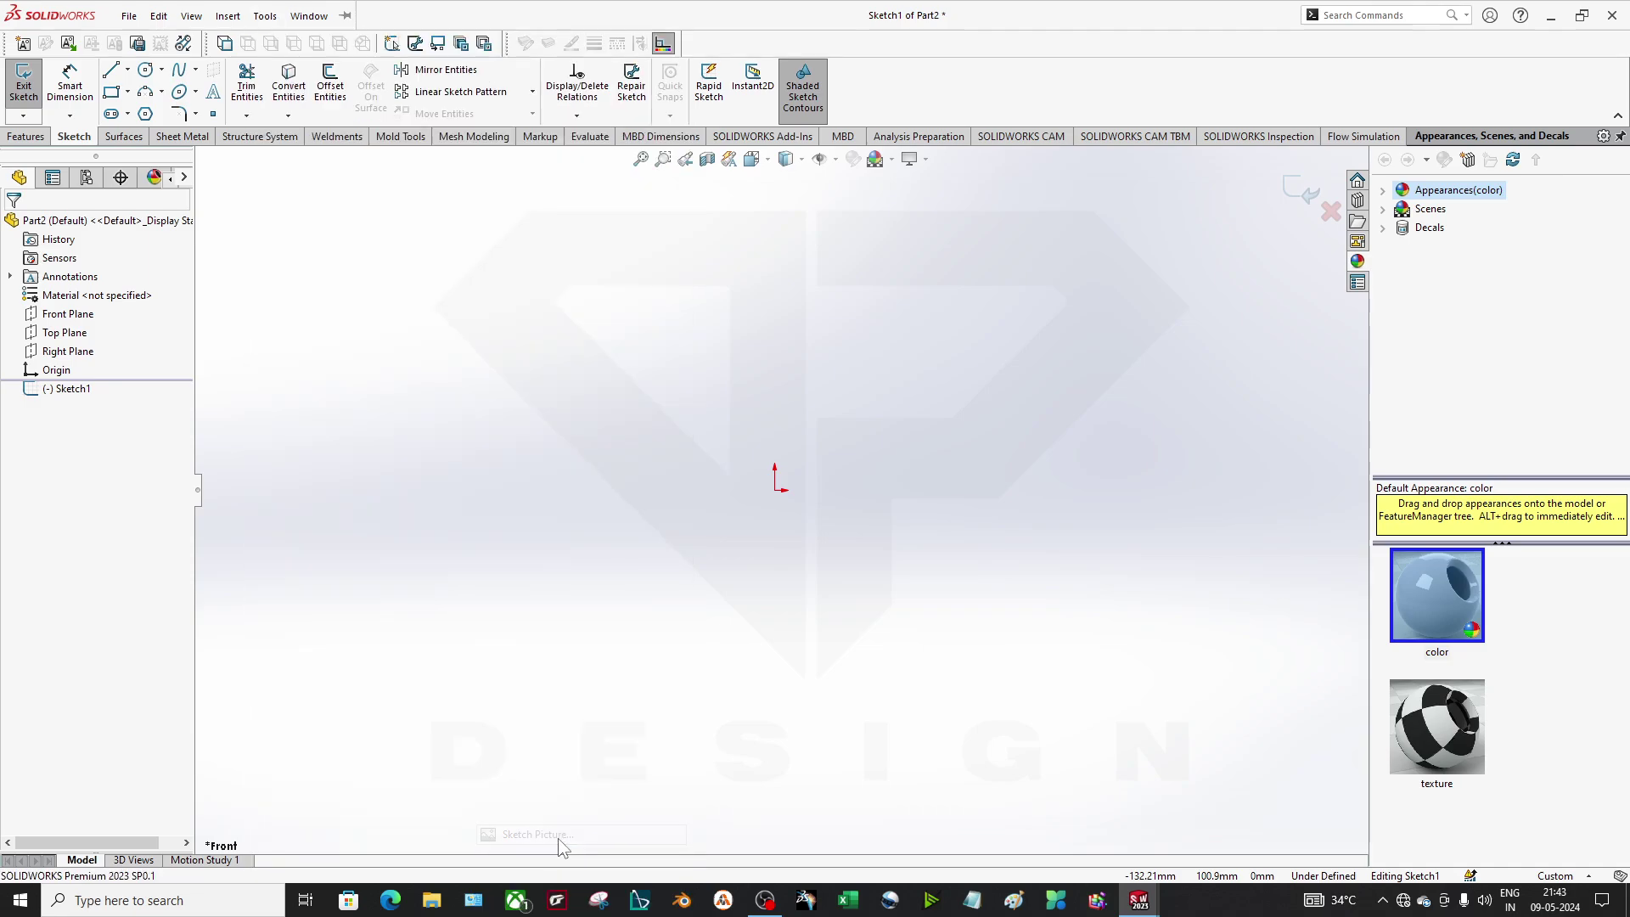
pyautogui.keyDown('ctrl'); pyautogui.scroll(2, 670, 417); pyautogui.keyUp('ctrl')
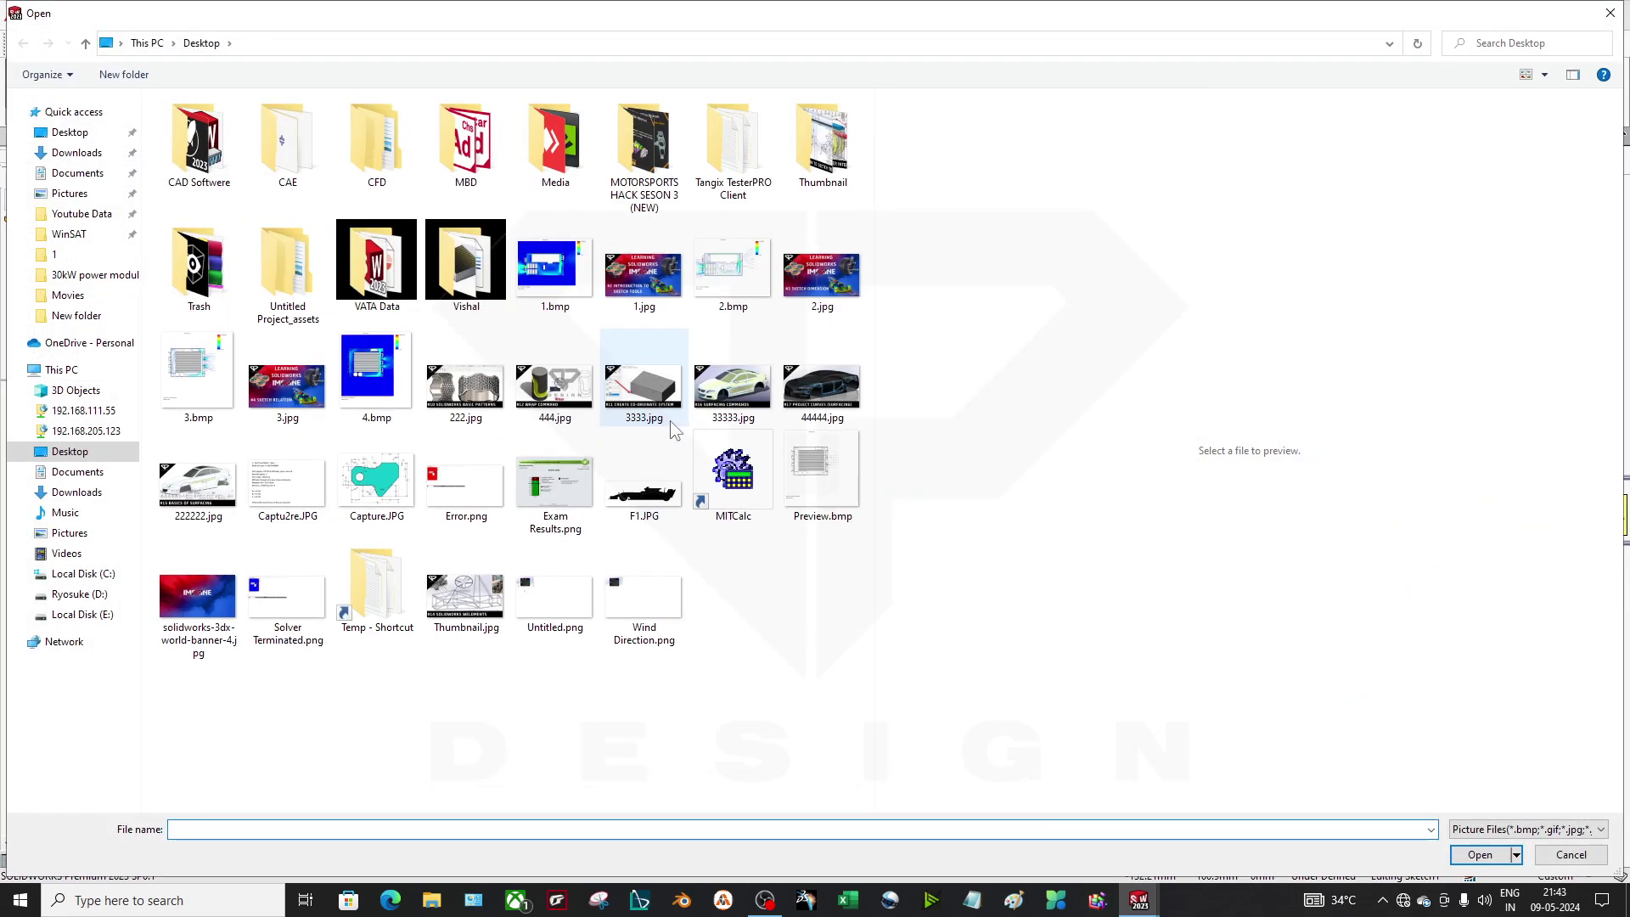
pyautogui.click(628, 506)
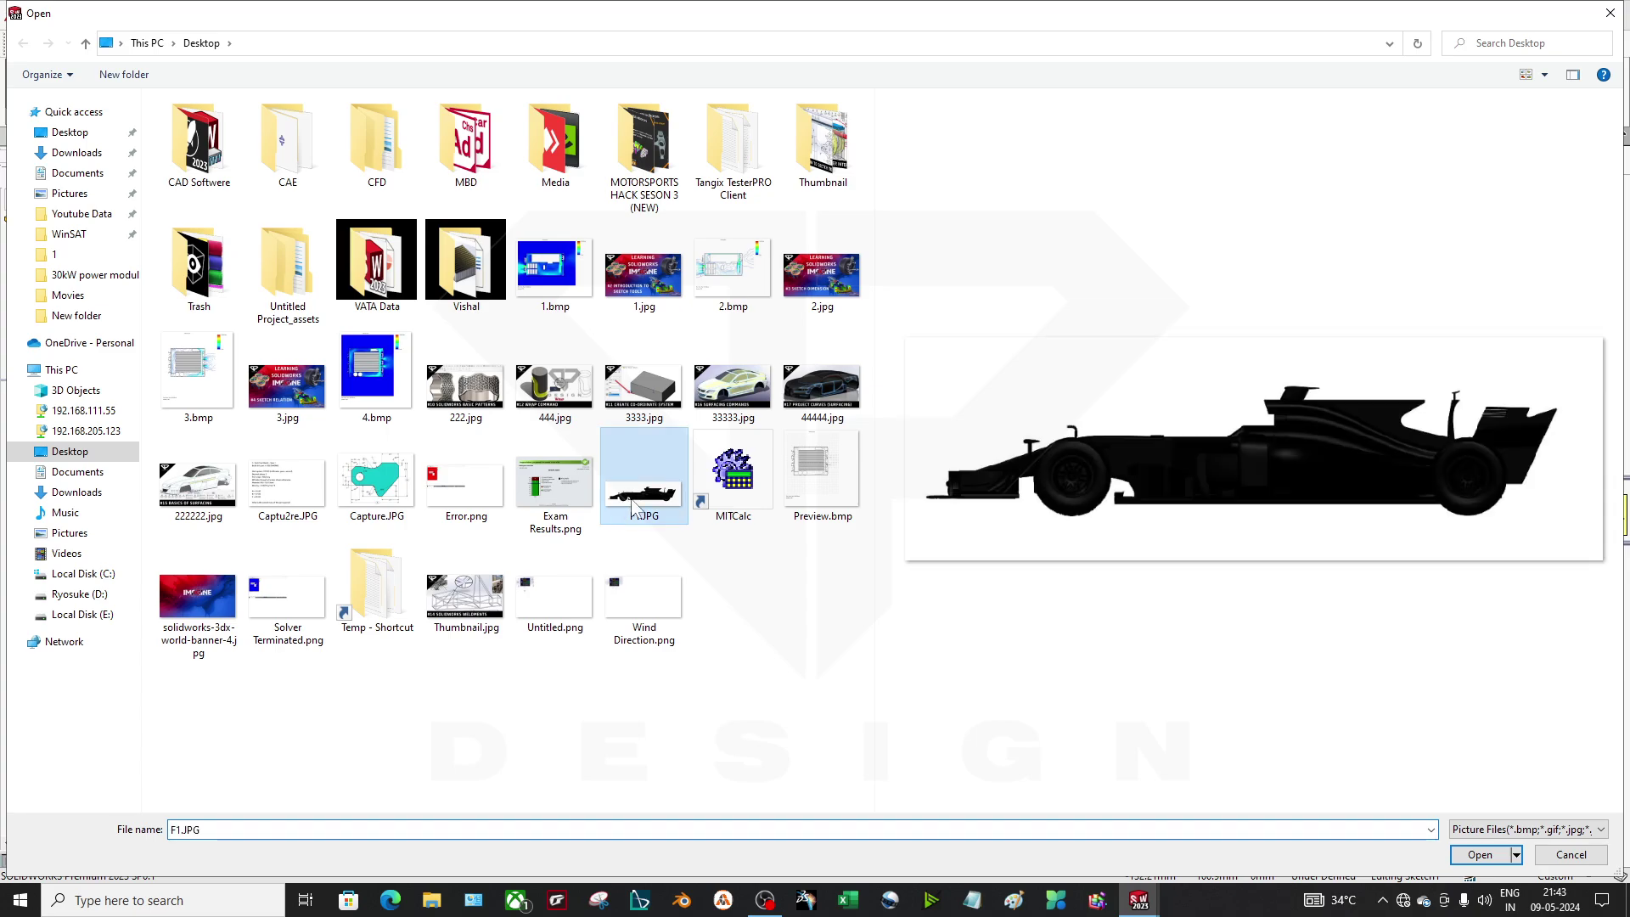
pyautogui.click(1479, 856)
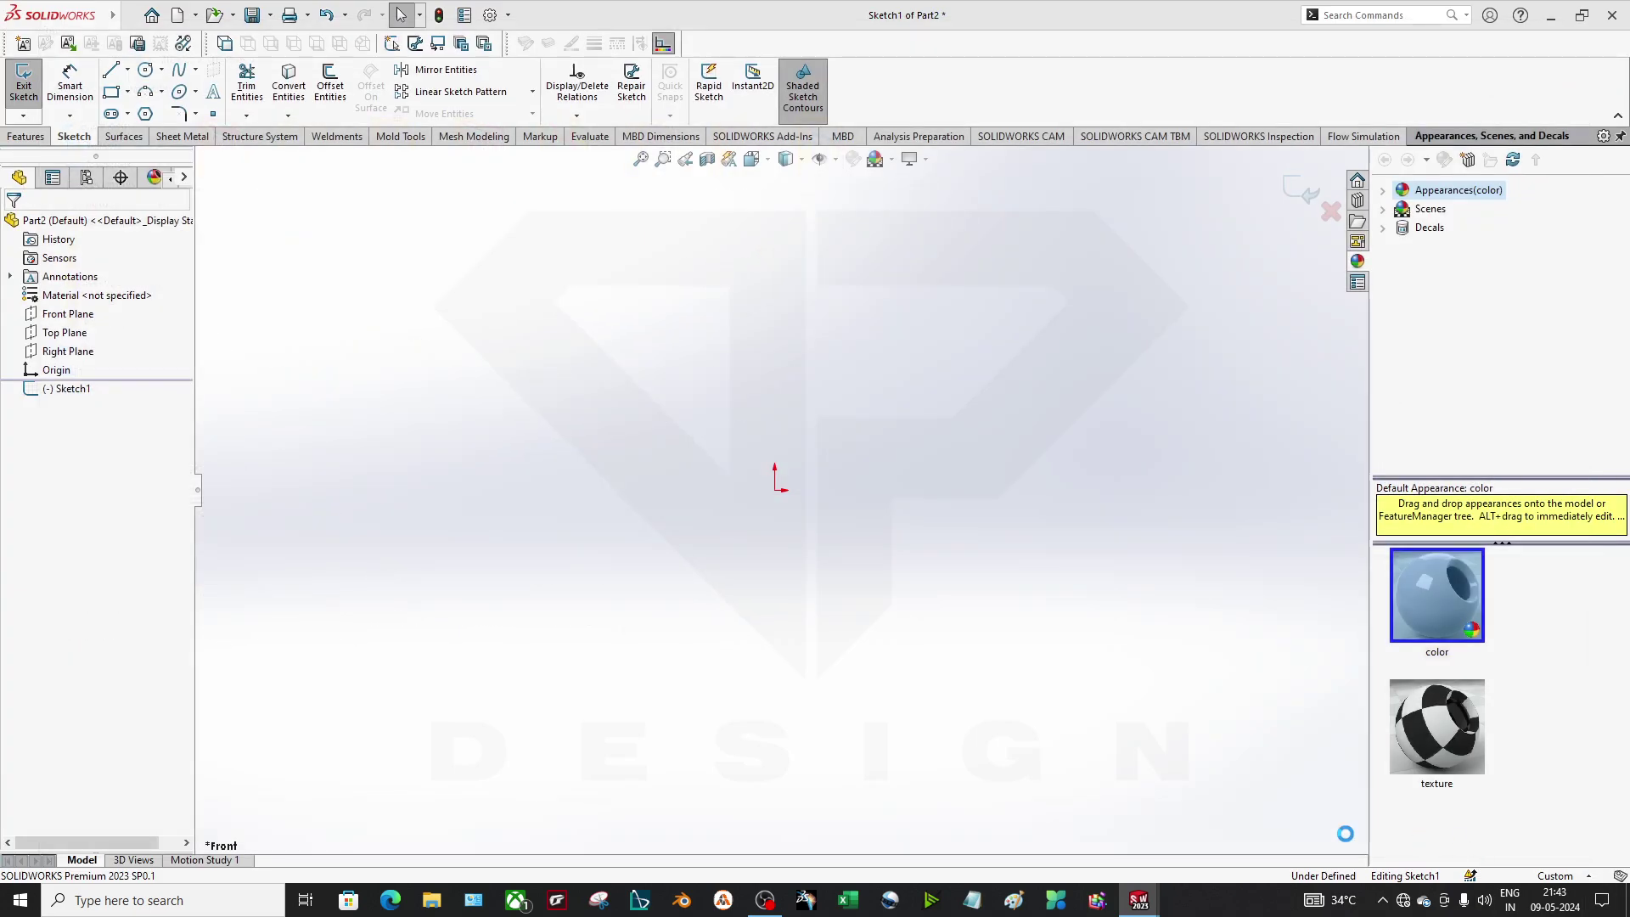
# Move the car picture over the origin and shrink it to about 1129 mm wide by 361 mm high
pyautogui.scroll(8, 613, 594)
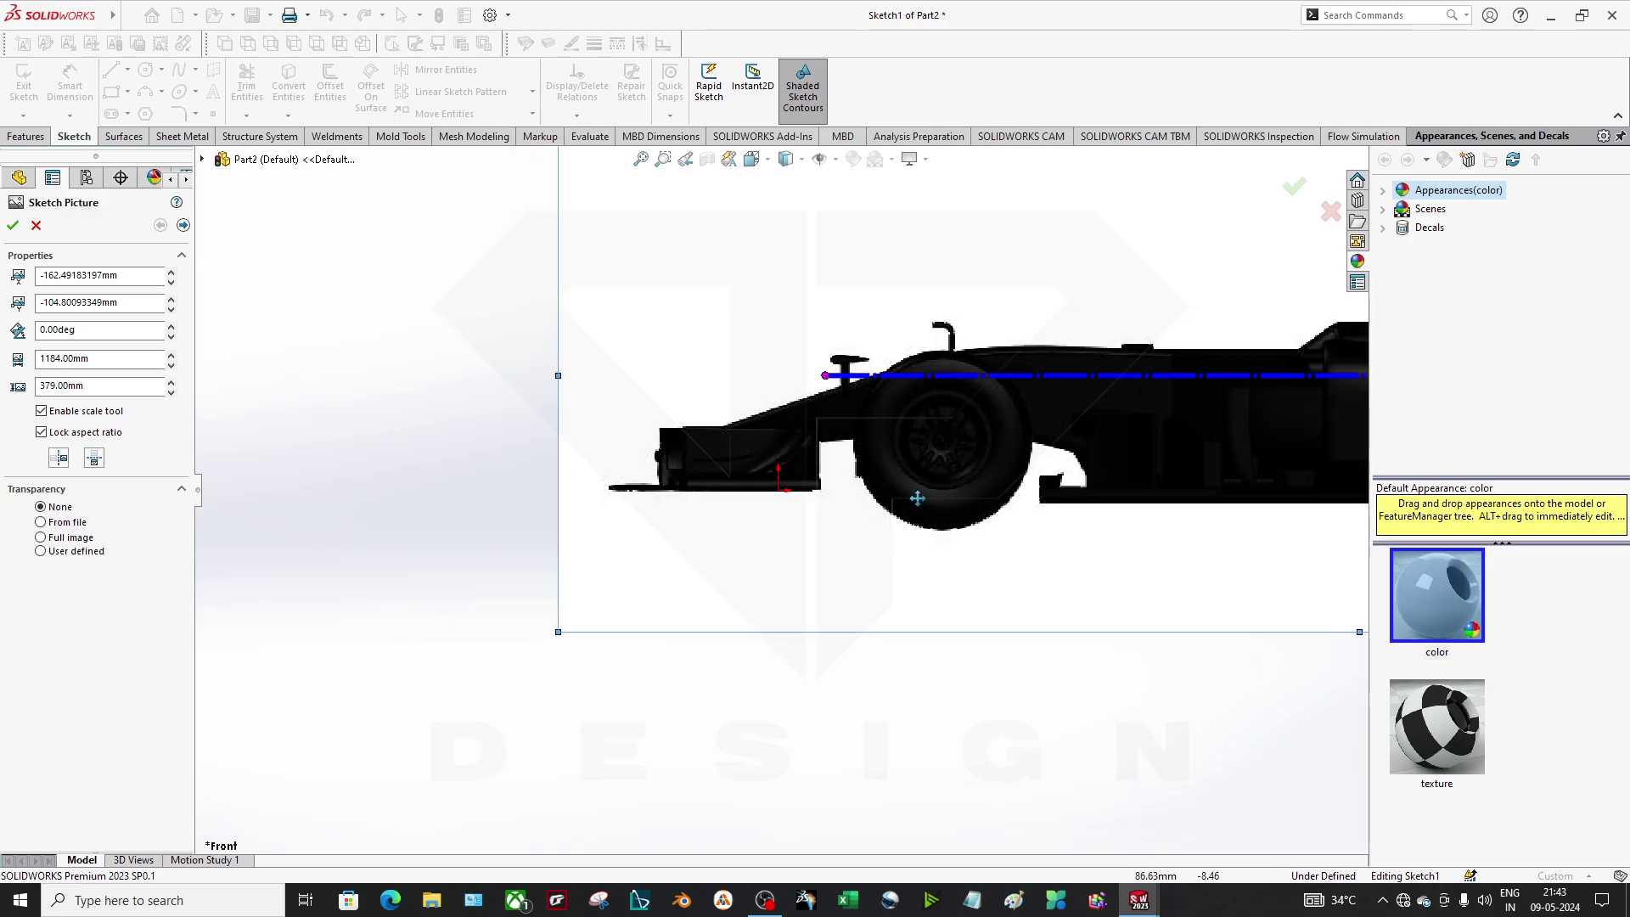
pyautogui.moveTo(993, 481); pyautogui.dragTo(621, 511)
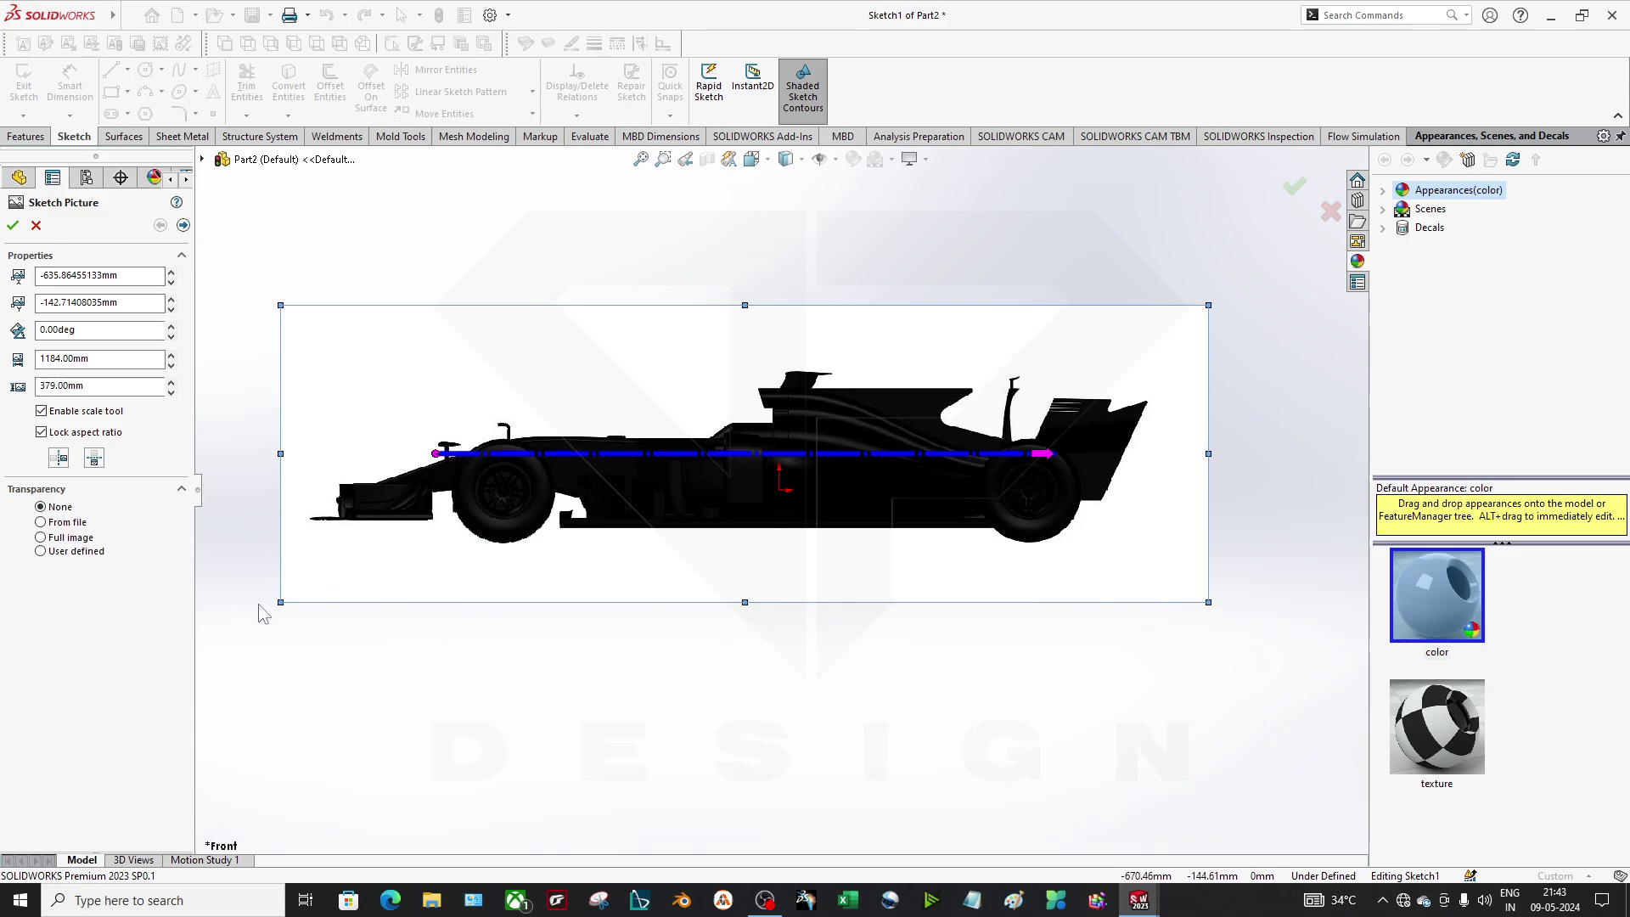
pyautogui.moveTo(279, 601)
pyautogui.mouseDown()
pyautogui.moveTo(728, 424)
pyautogui.moveTo(757, 443)
pyautogui.moveTo(324, 588)
pyautogui.mouseUp()
# Try rotating the car picture by 90 degrees, then reset its angle to 0 degrees
pyautogui.click(127, 303)
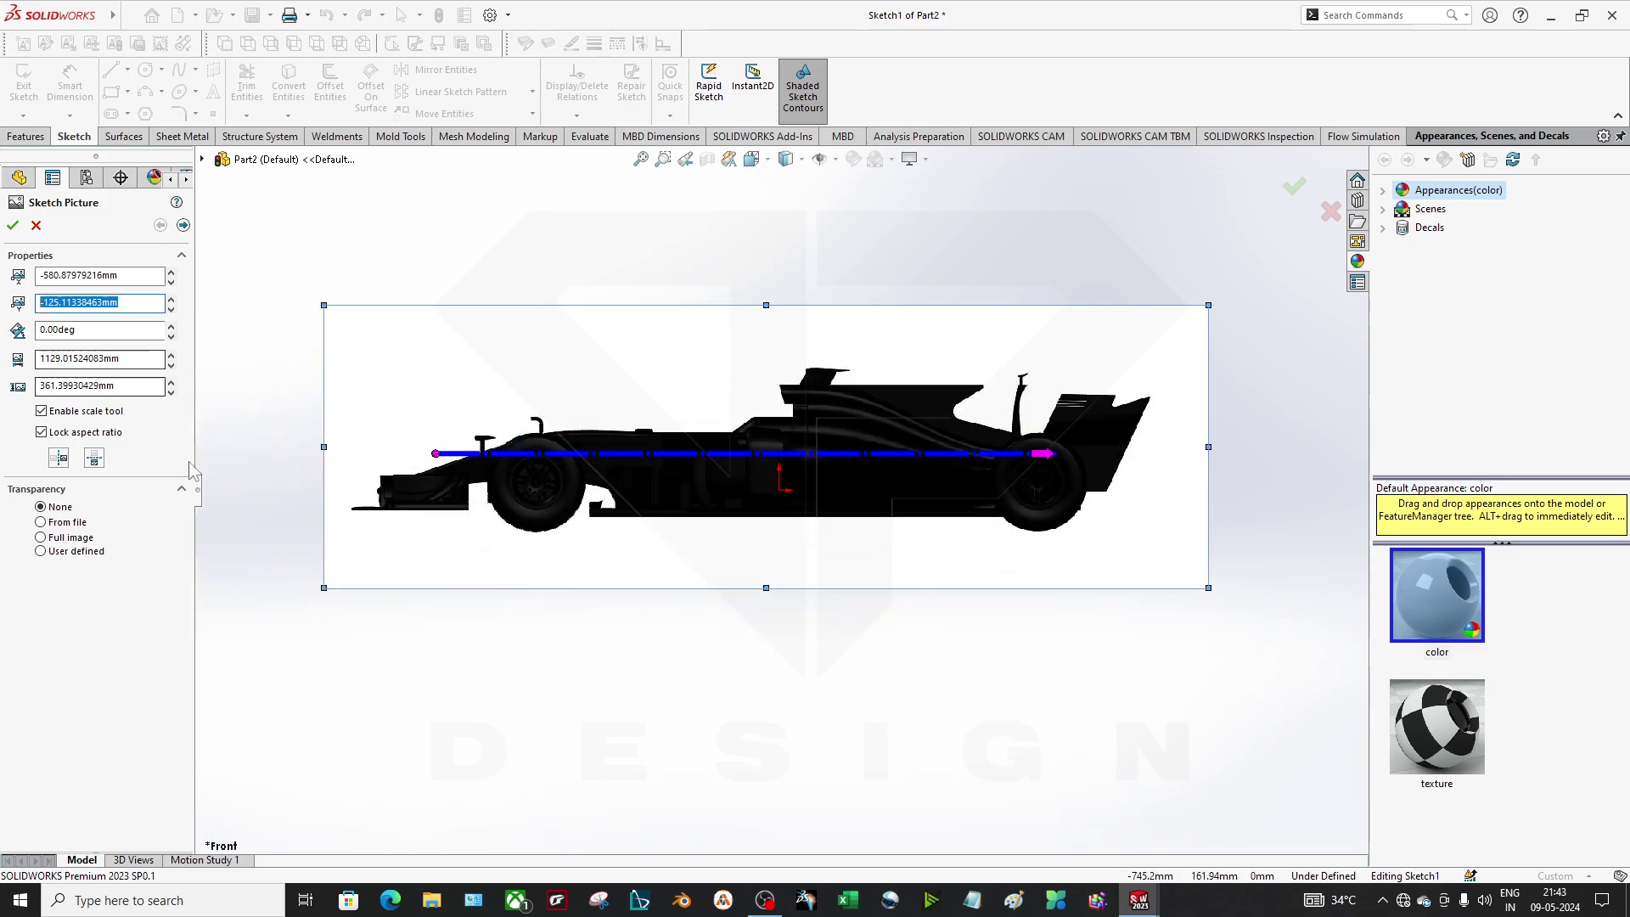
pyautogui.click(135, 331)
pyautogui.write('90')
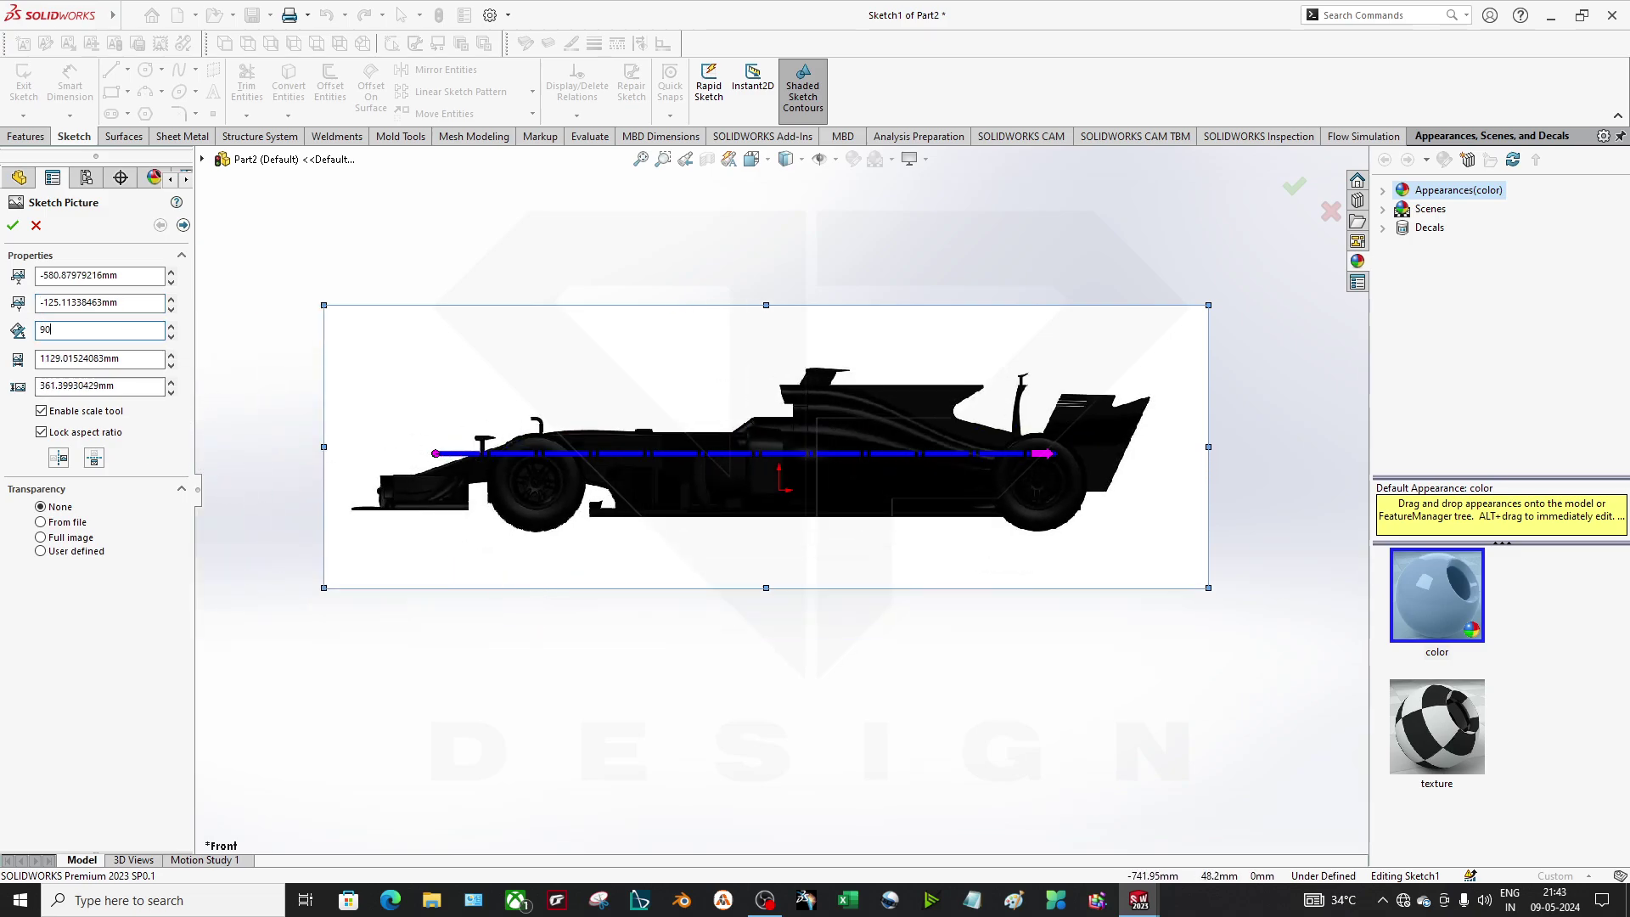
pyautogui.press('Return')
pyautogui.click(102, 329)
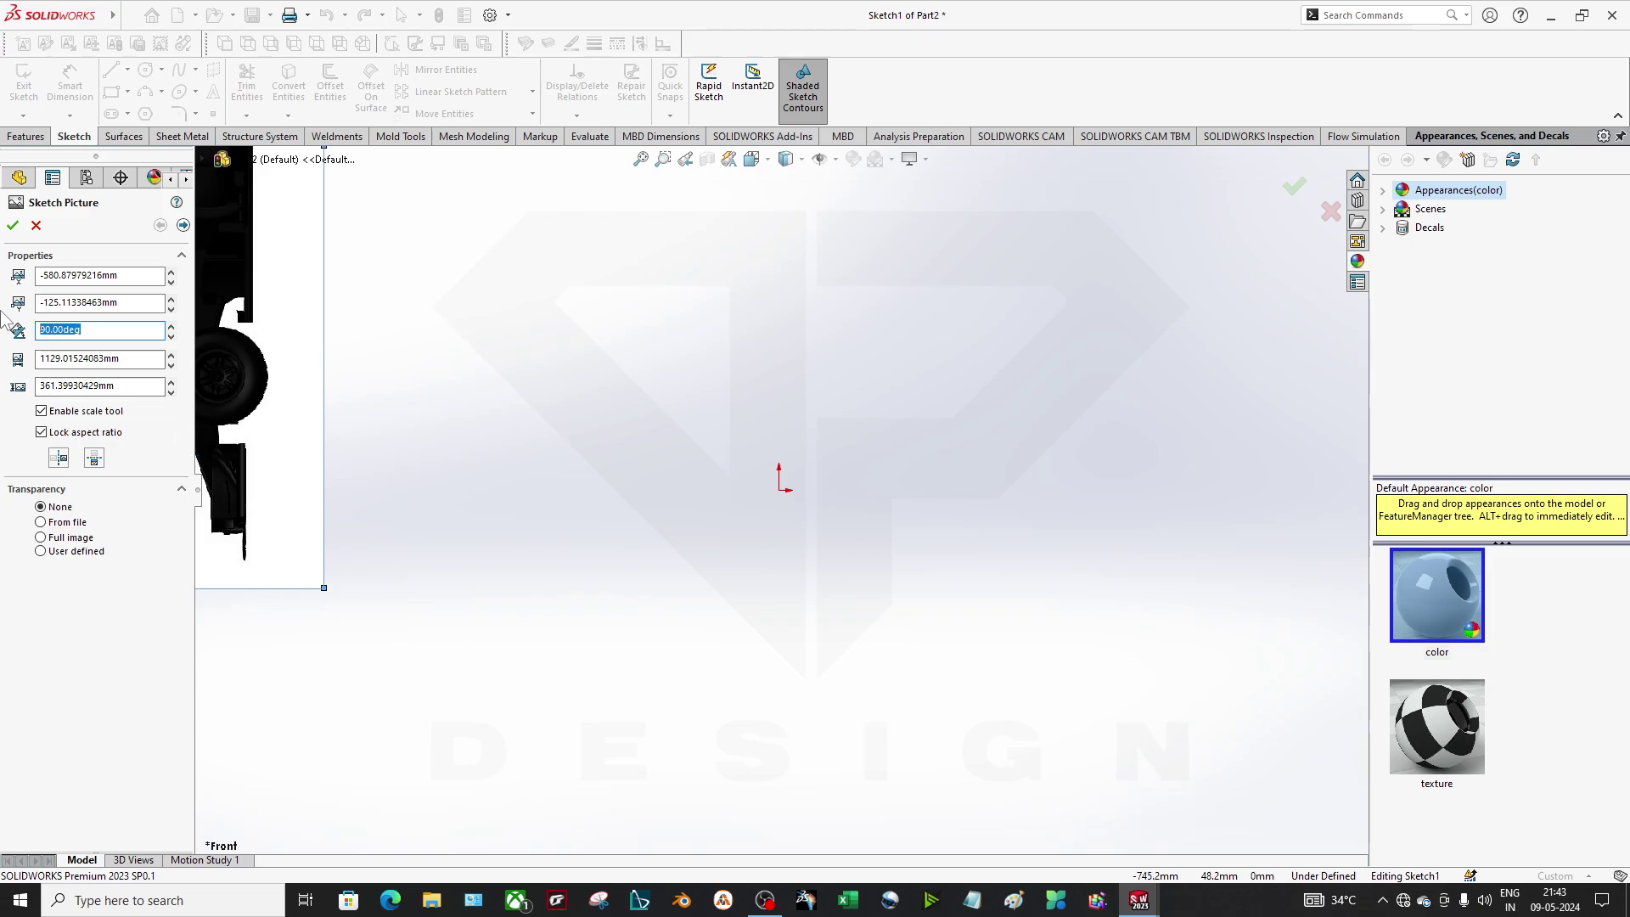
pyautogui.write('0')
pyautogui.press('Return')
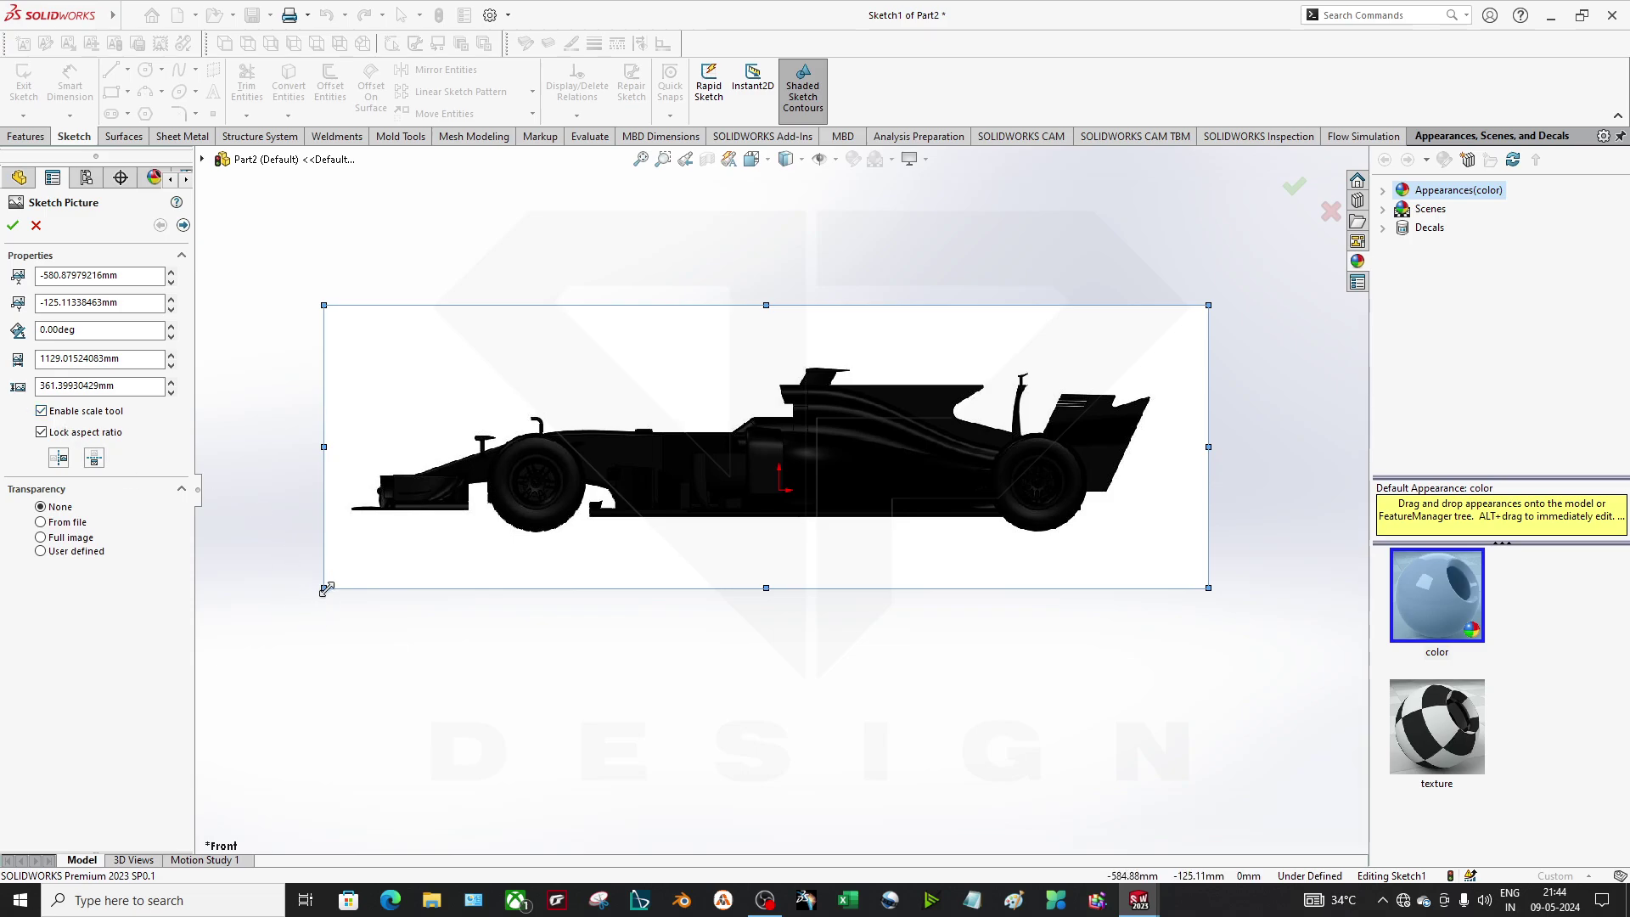
# Shrink the picture to about 1092 mm wide by 349 mm high and apply Full image transparency
pyautogui.moveTo(325, 587)
pyautogui.mouseDown()
pyautogui.moveTo(504, 516)
pyautogui.moveTo(353, 578)
pyautogui.mouseUp()
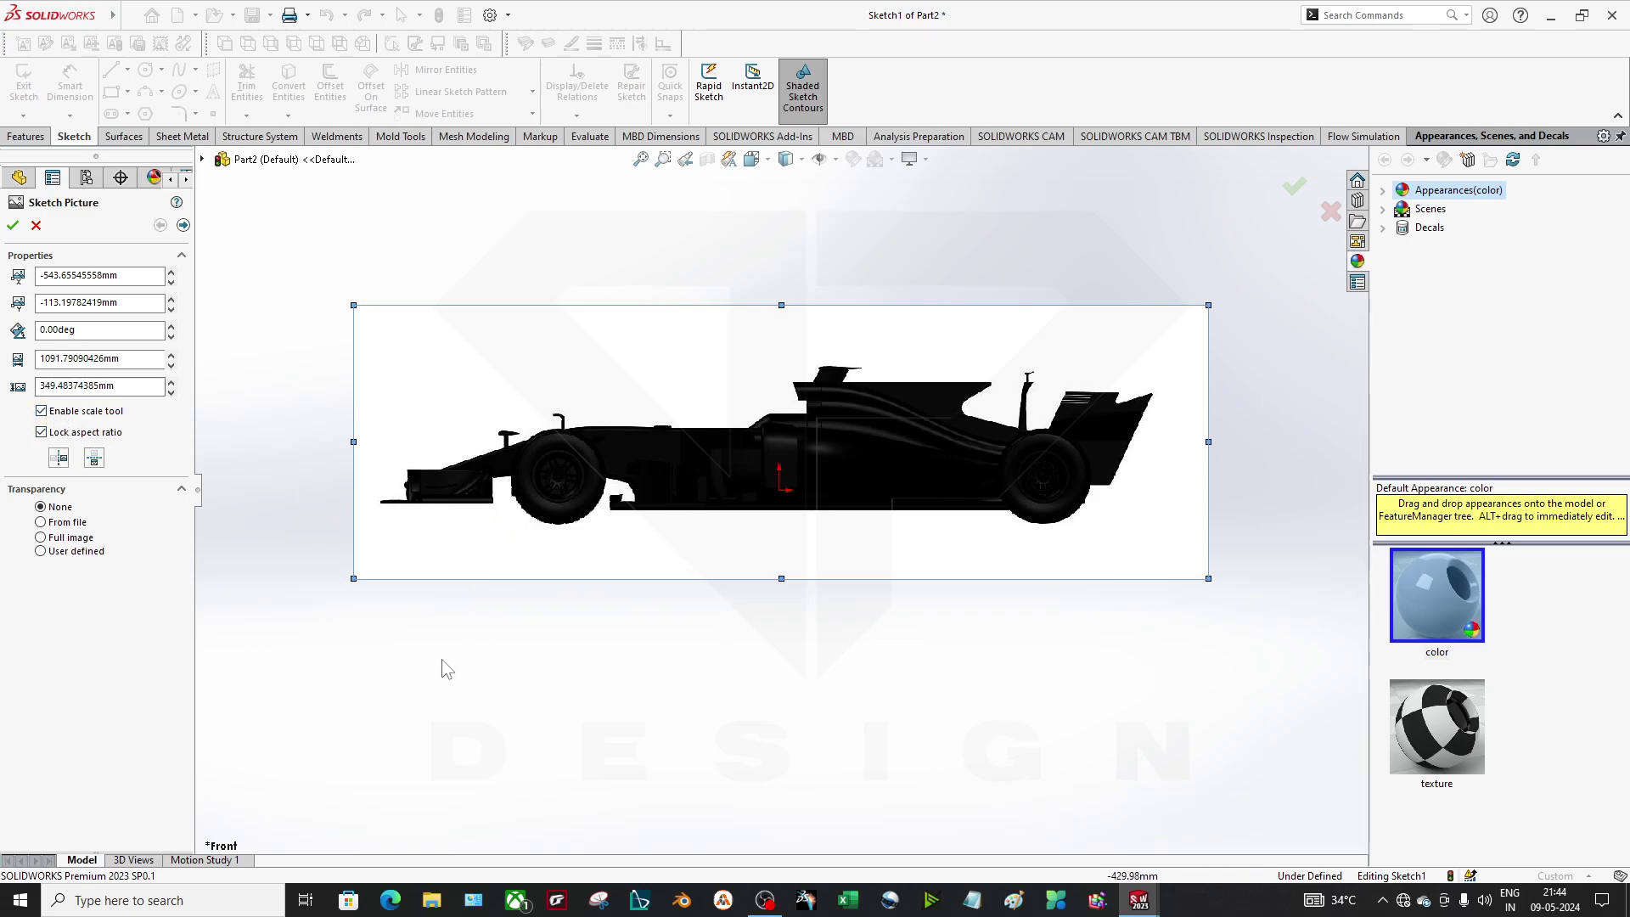
pyautogui.click(85, 550)
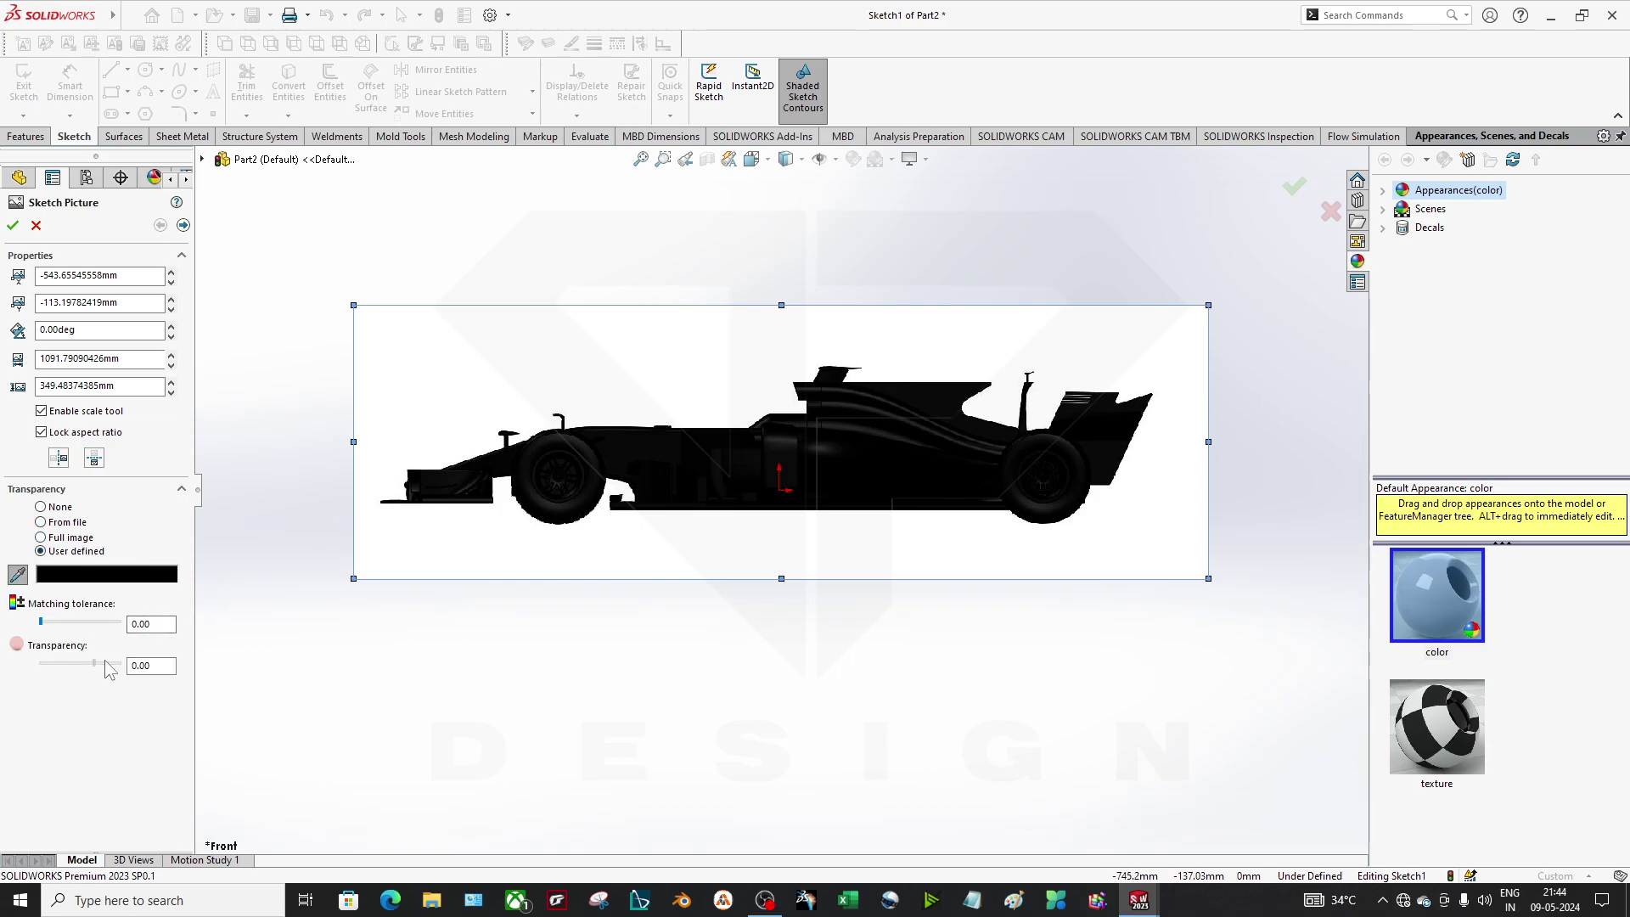
pyautogui.click(71, 538)
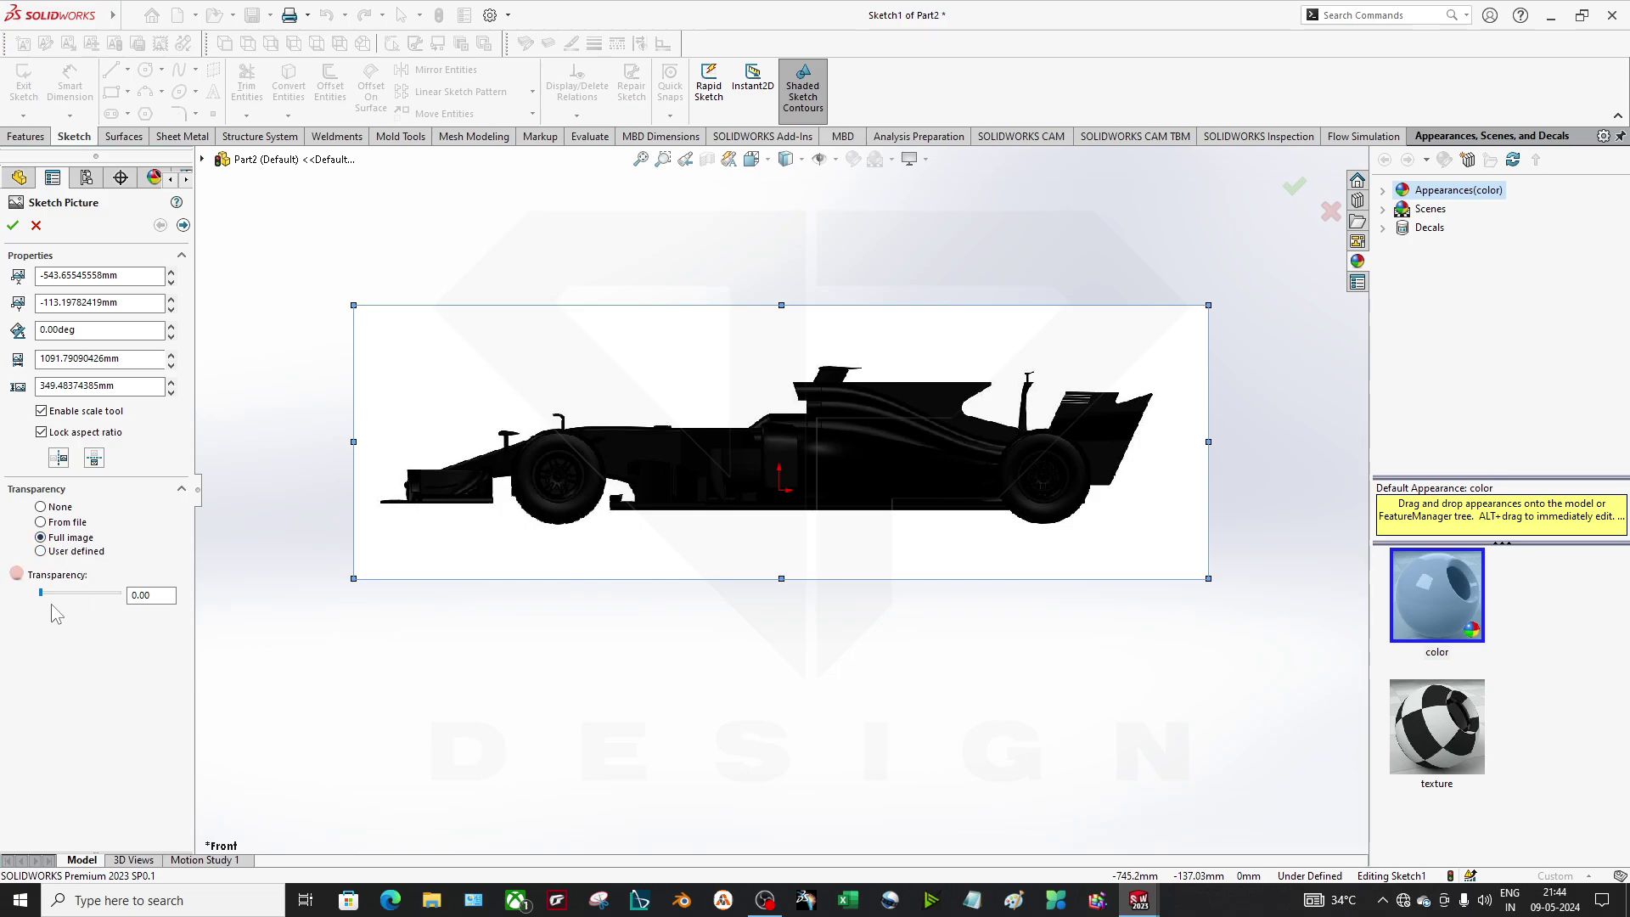
# Try a full-image transparency of 0.97 on the car picture
pyautogui.moveTo(98, 598); pyautogui.dragTo(119, 594)
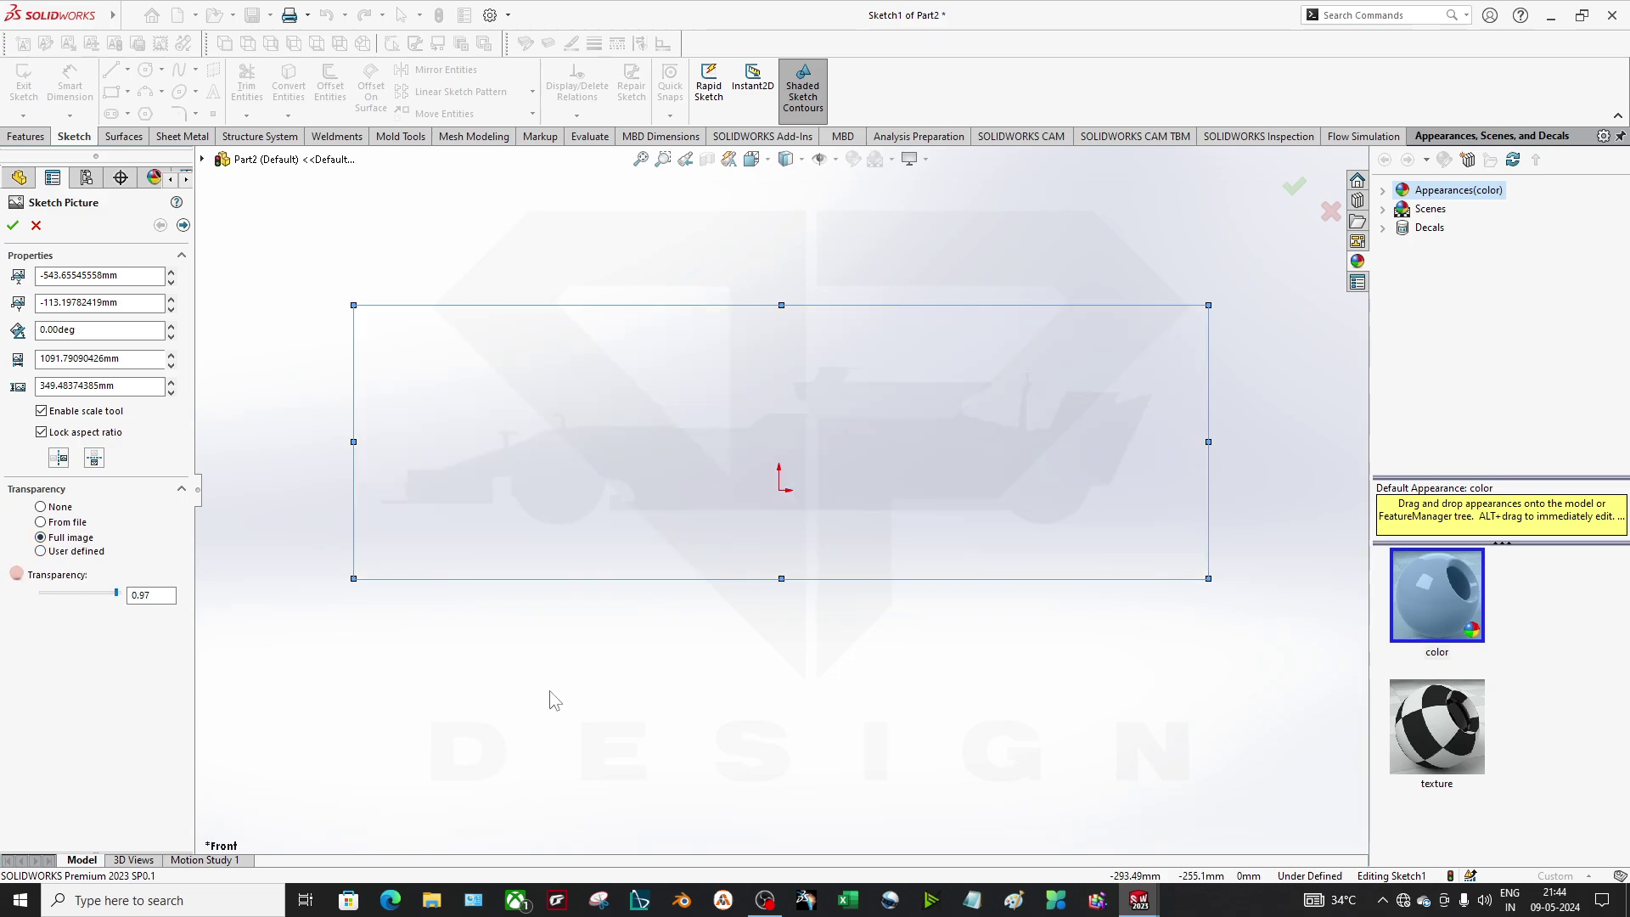
pyautogui.scroll(-1, 831, 424)
pyautogui.scroll(-3, 832, 425)
pyautogui.scroll(2, 829, 440)
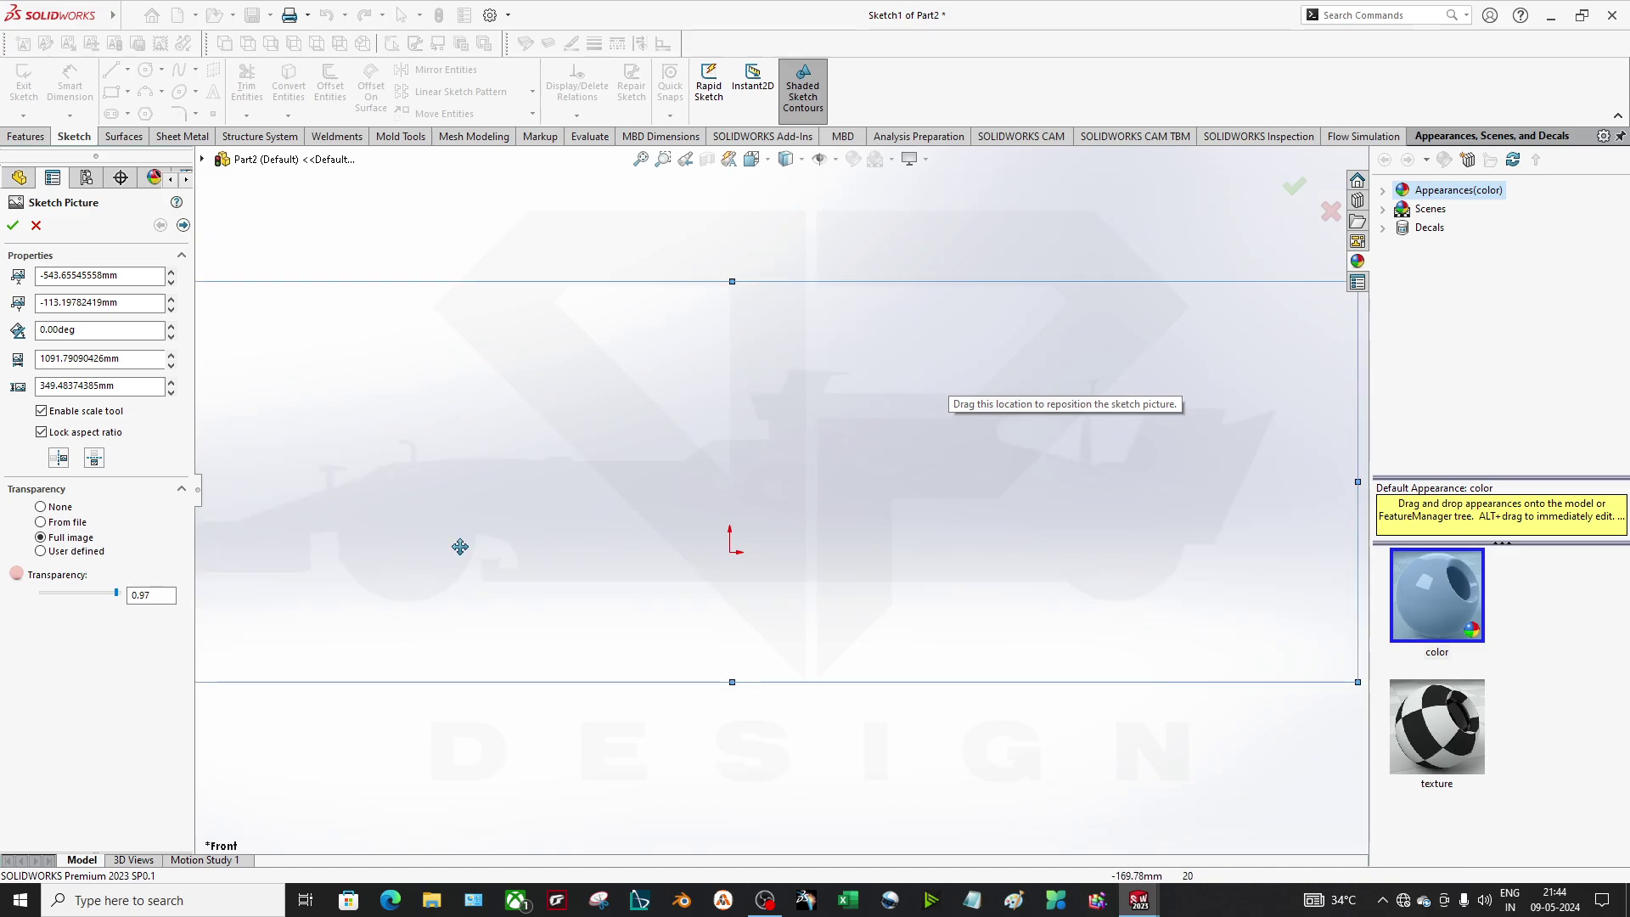
# Set the picture's transparency to 0.00 and accept the sketch picture
pyautogui.moveTo(119, 599); pyautogui.dragTo(40, 594)
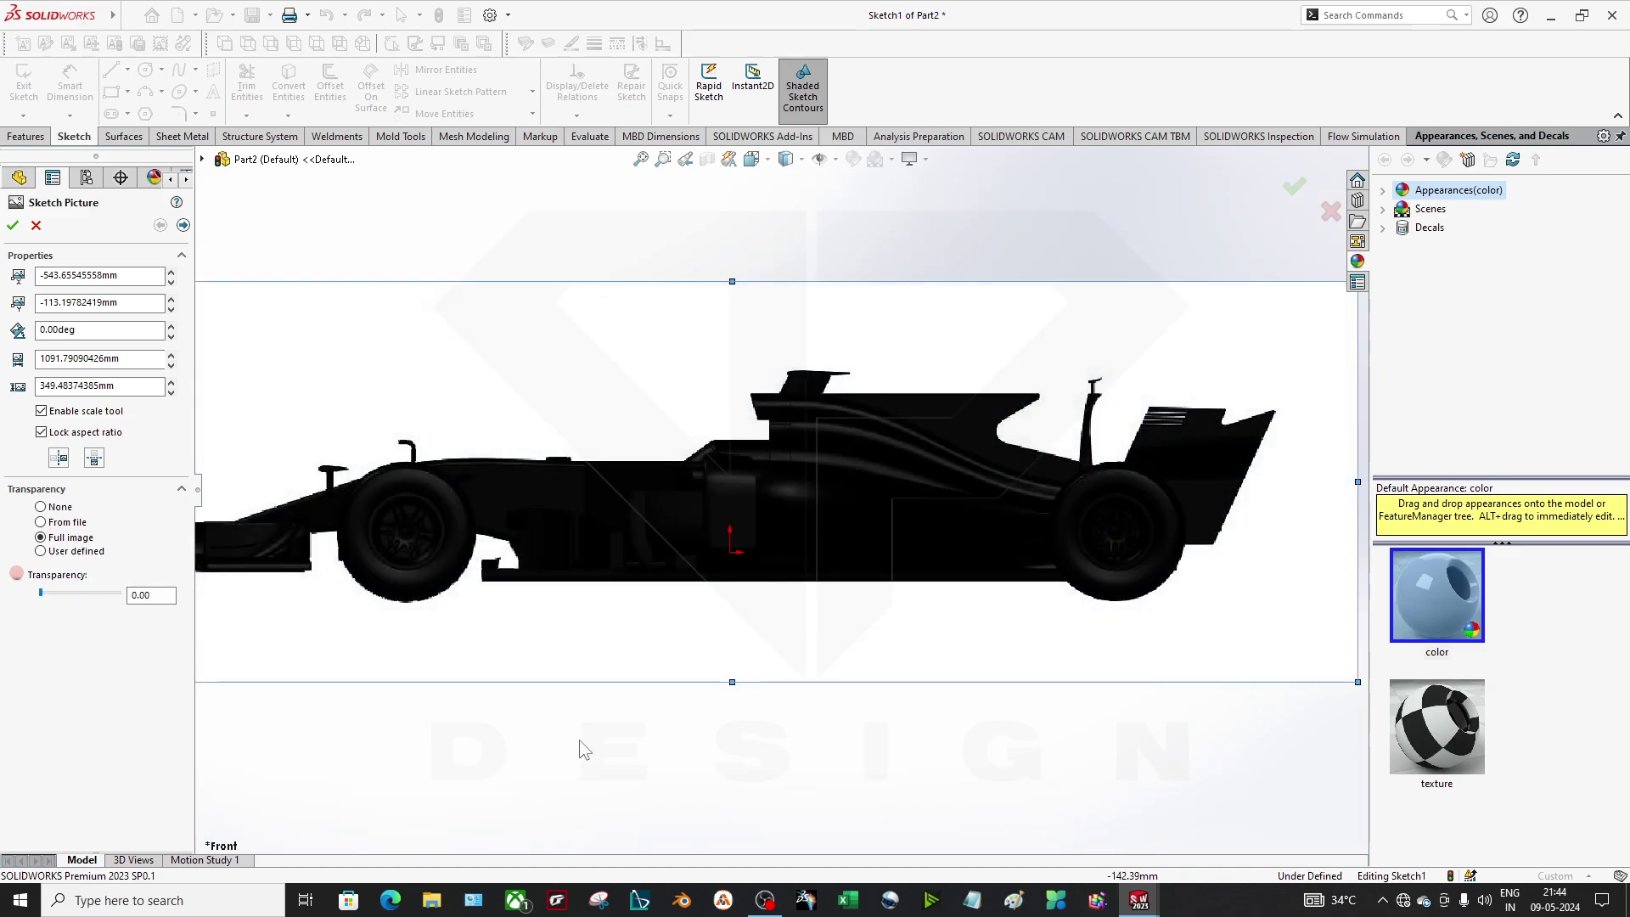
pyautogui.click(13, 227)
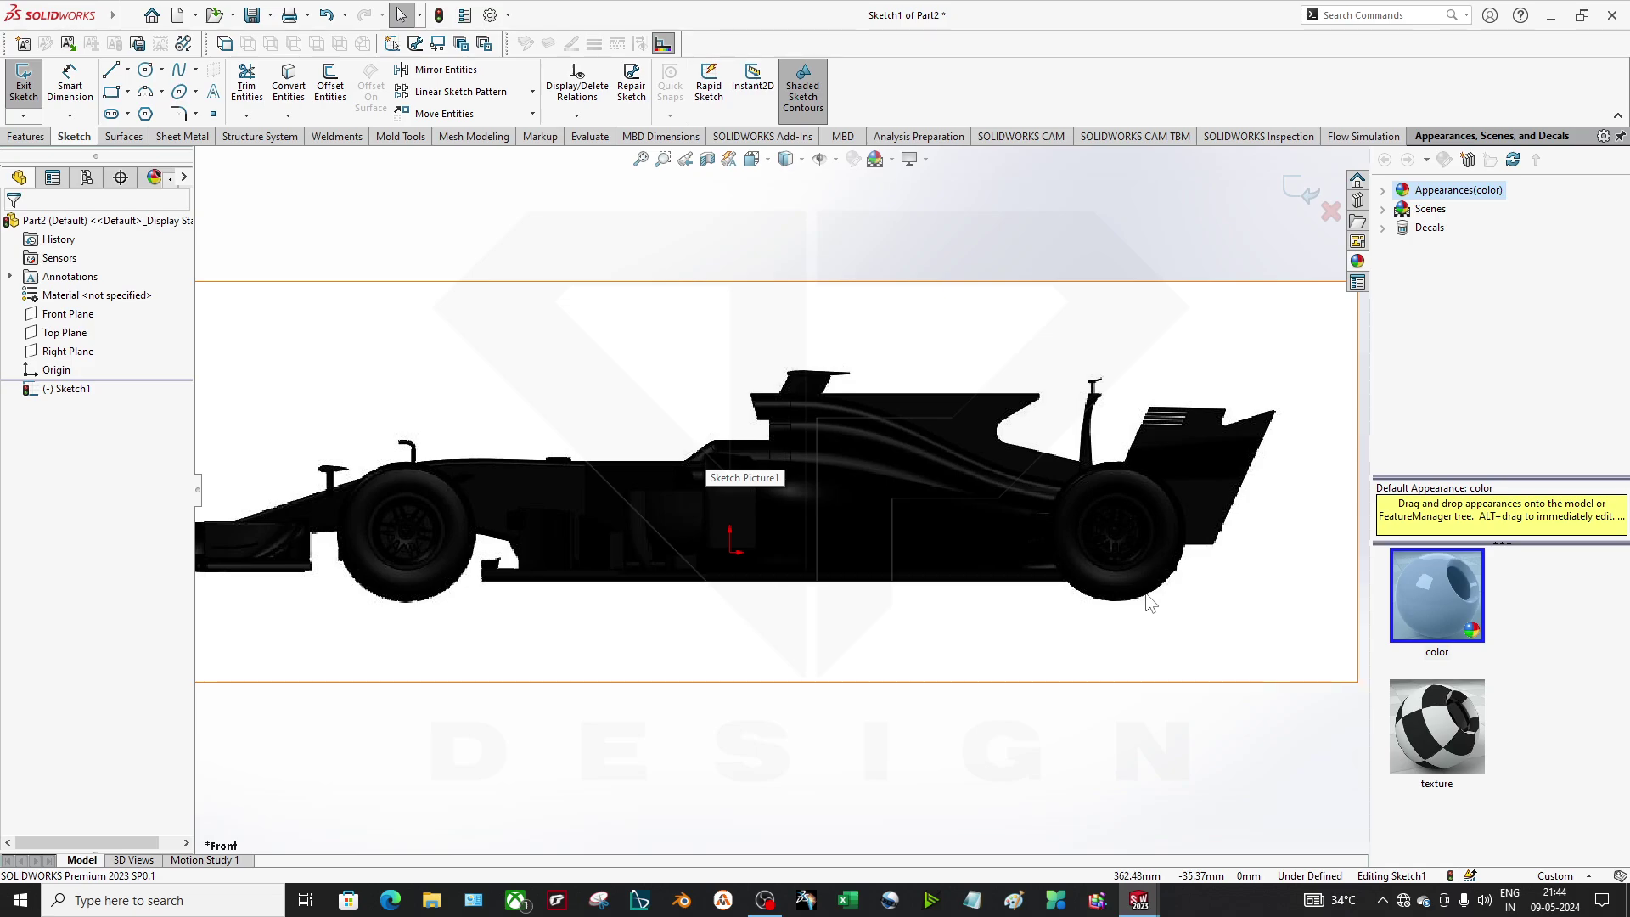
# Activate the Autotrace add-in for the current session
pyautogui.click(508, 14)
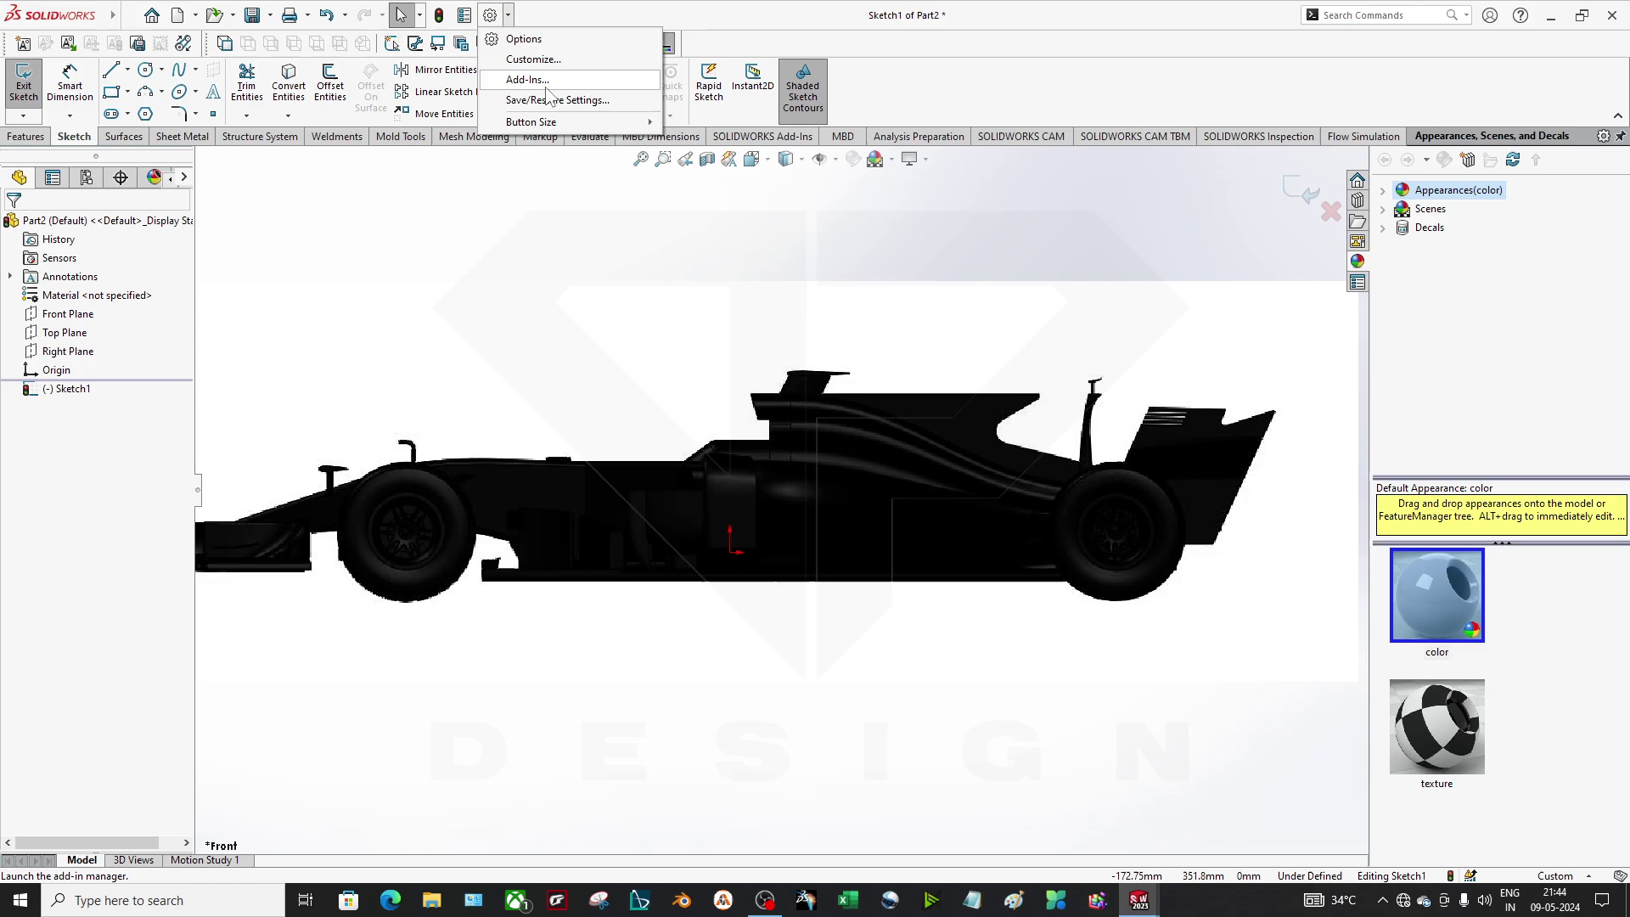
pyautogui.click(527, 79)
pyautogui.click(319, 452)
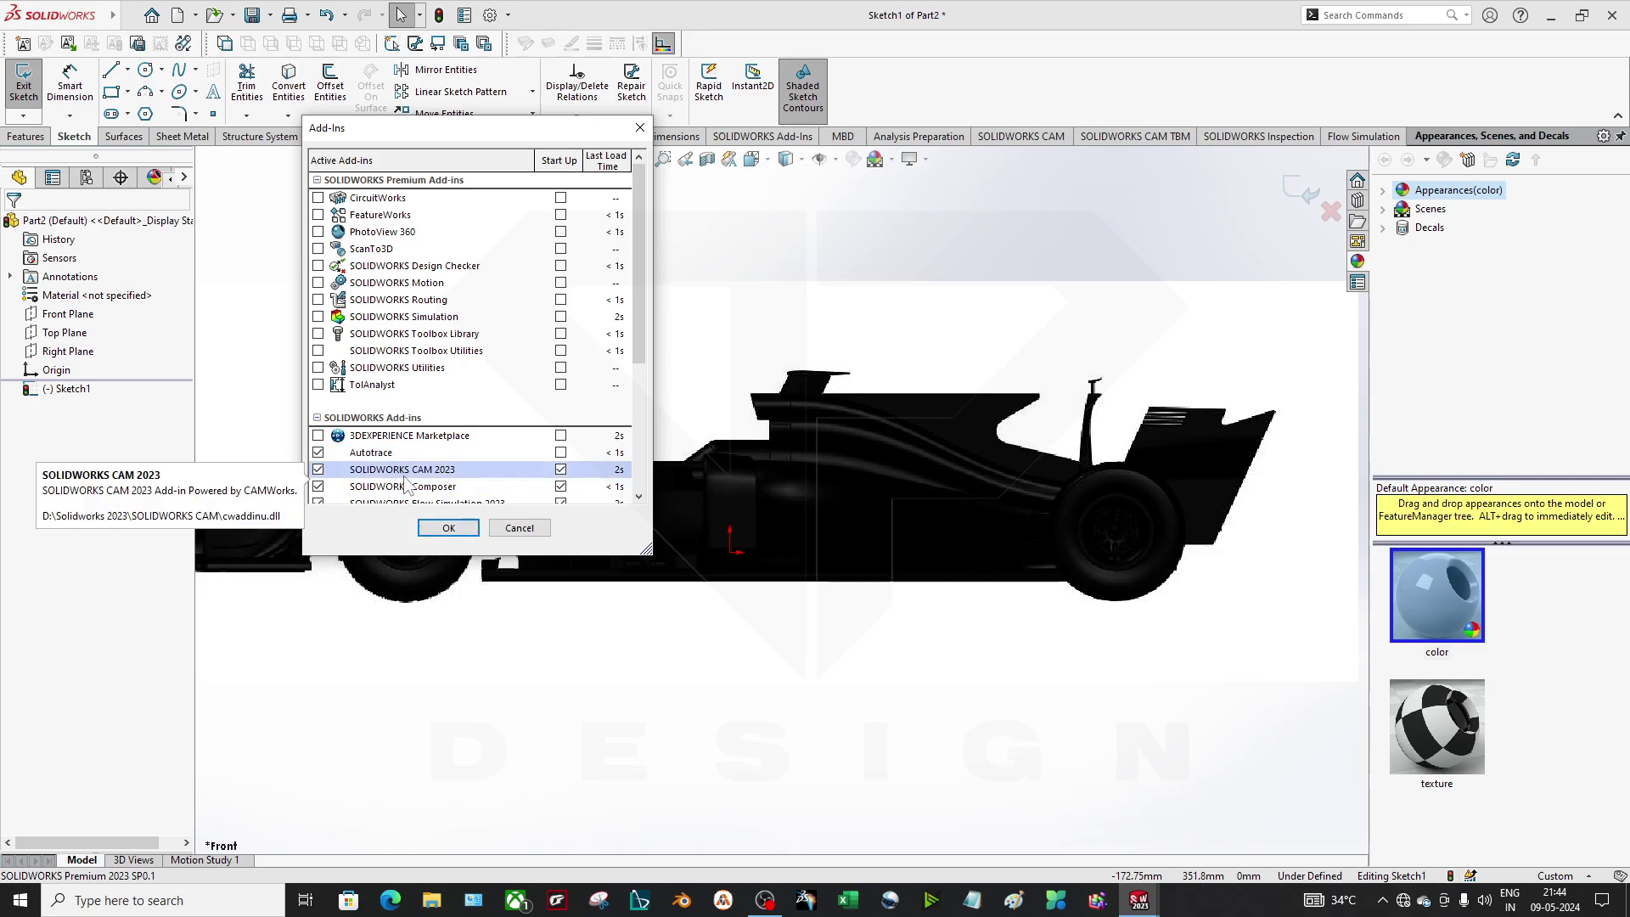
pyautogui.click(450, 531)
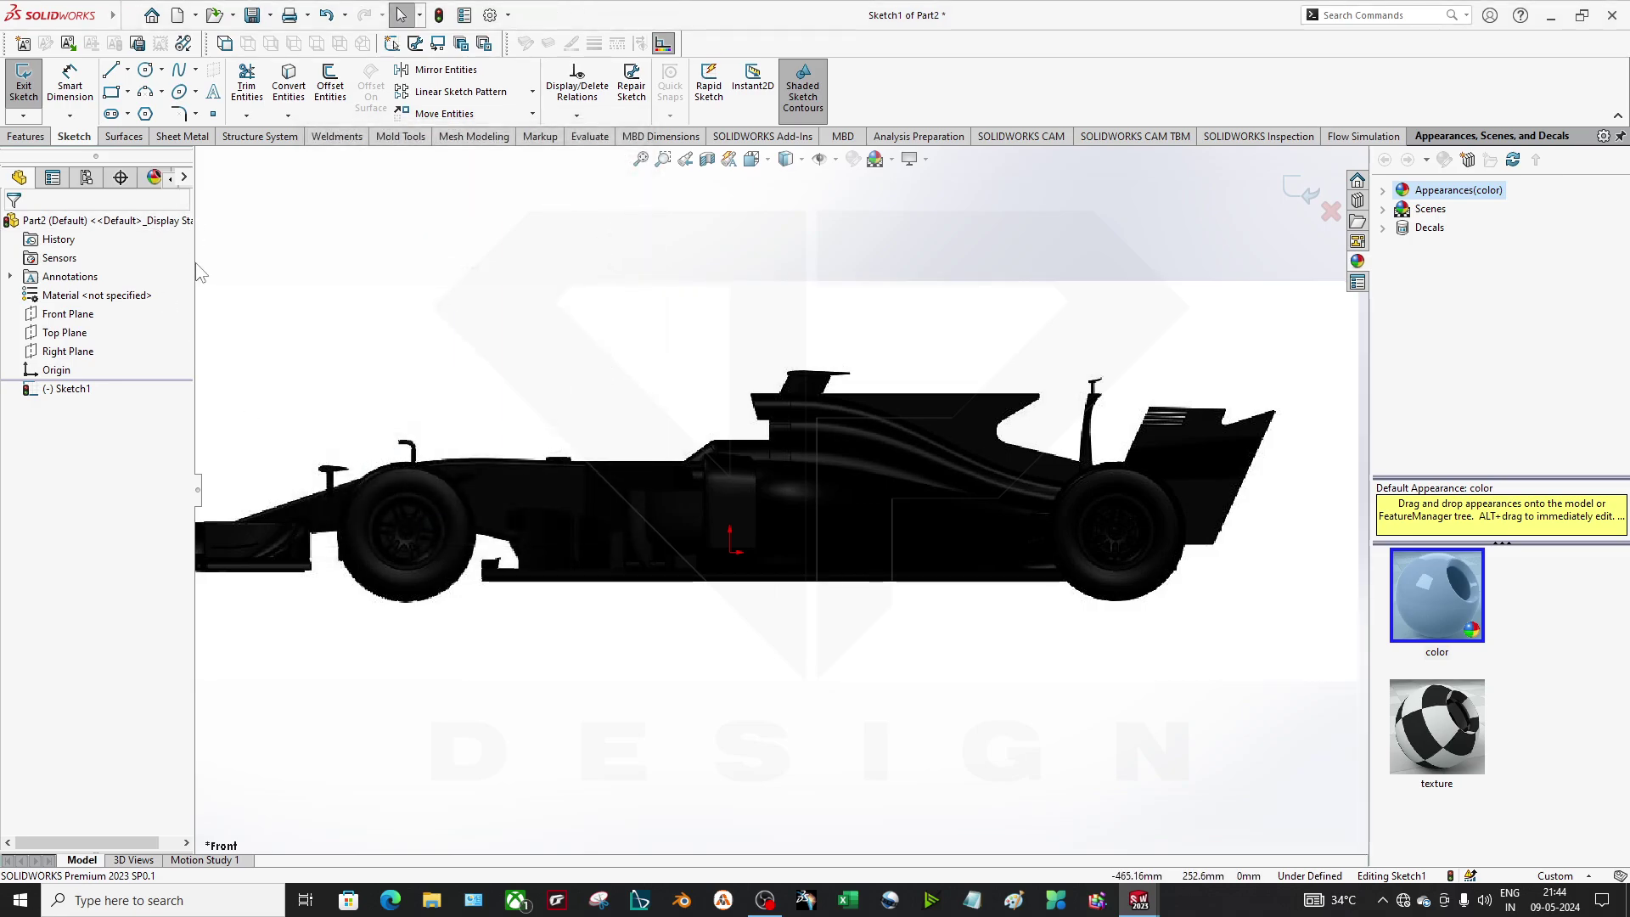
# Open the F1 car sketch picture for editing and go to its Autotrace settings
pyautogui.moveTo(194, 261); pyautogui.dragTo(351, 261)
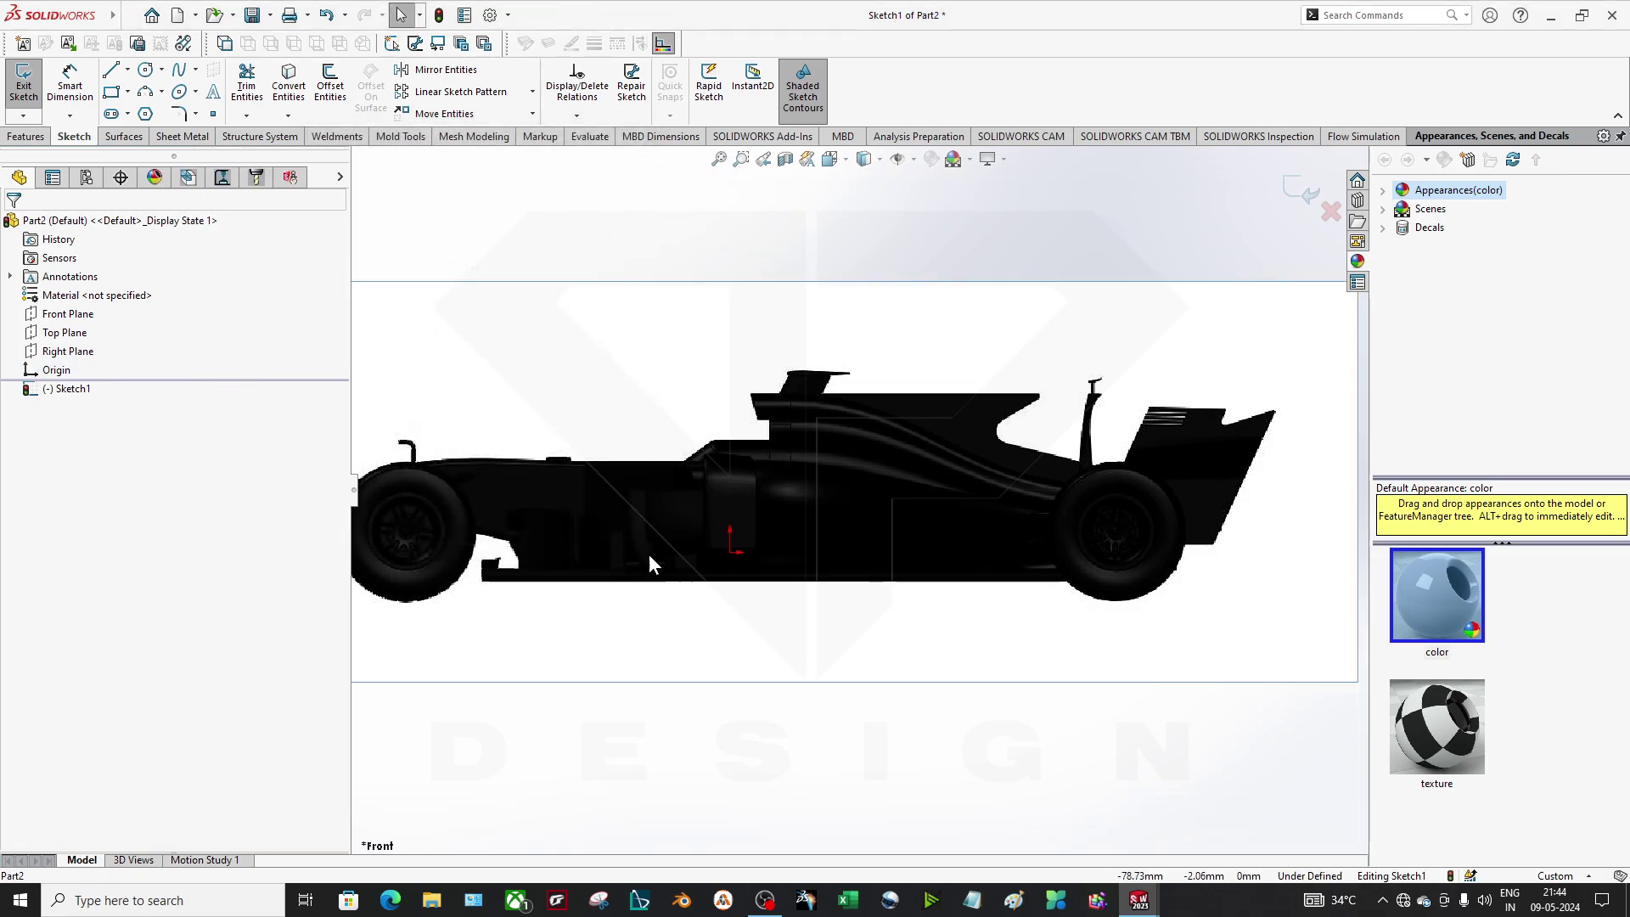
pyautogui.click(617, 407)
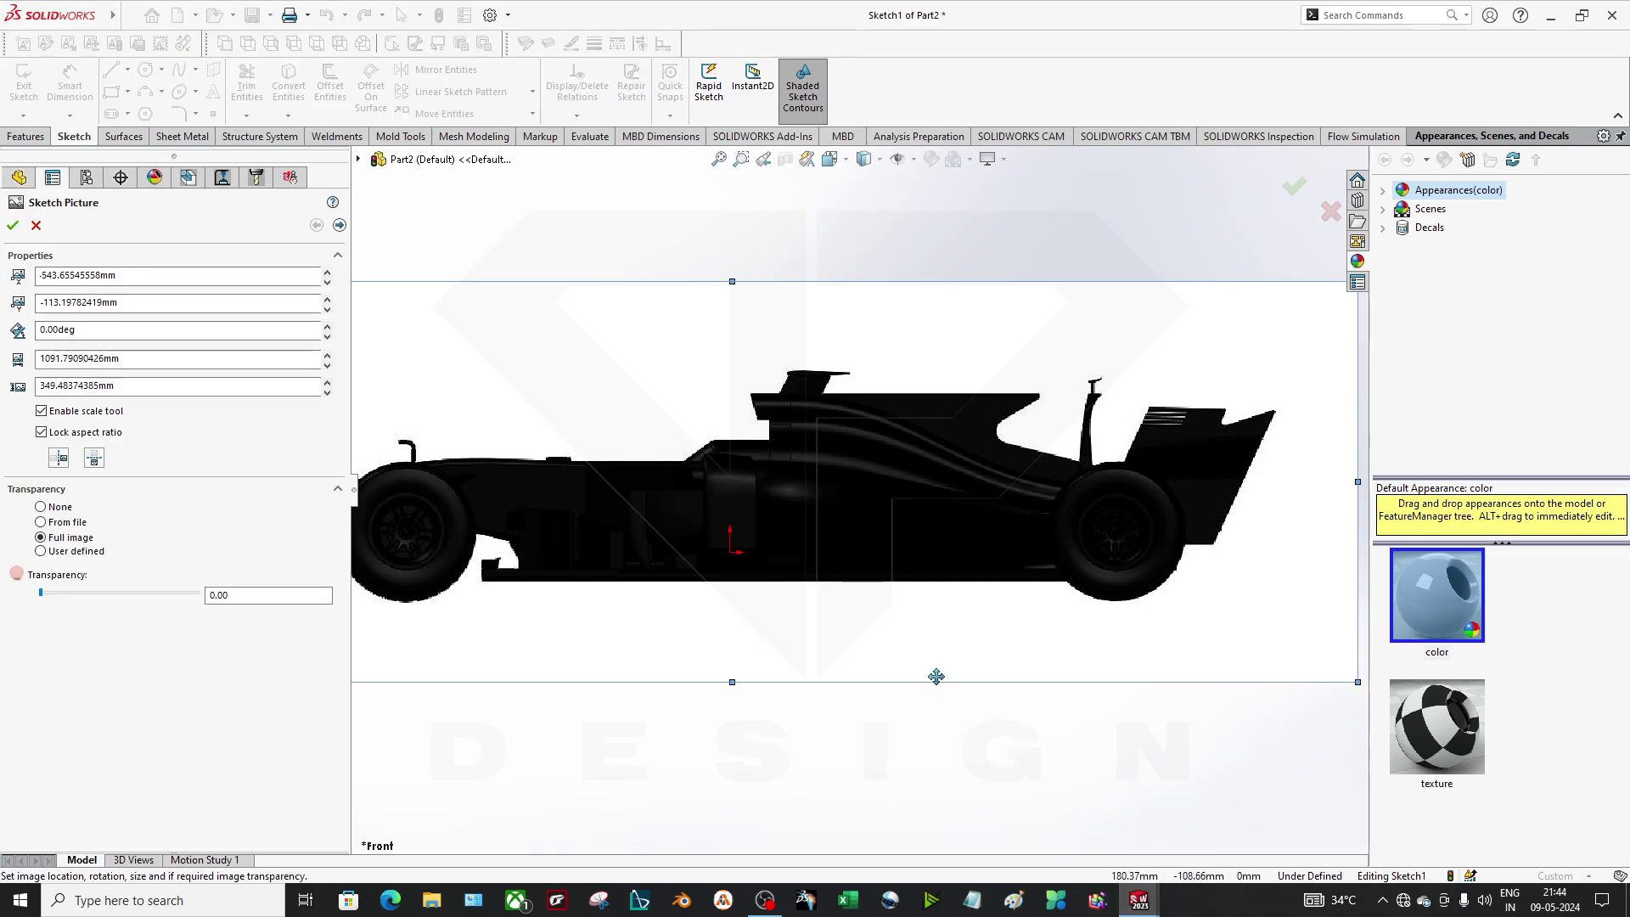
pyautogui.scroll(5, 886, 657)
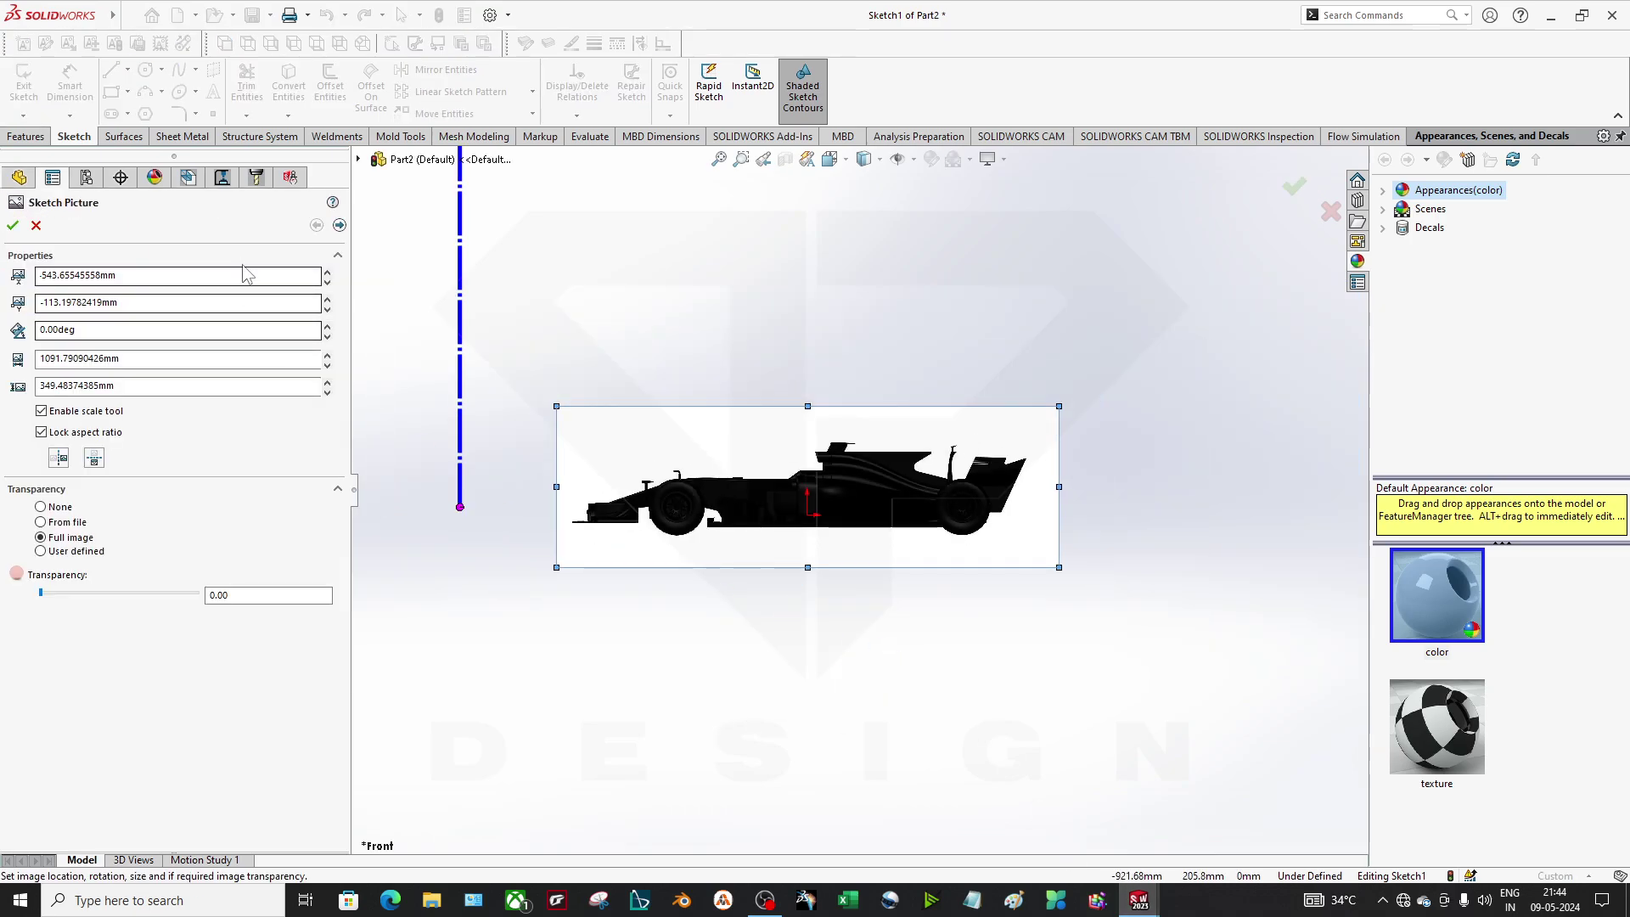
pyautogui.click(339, 225)
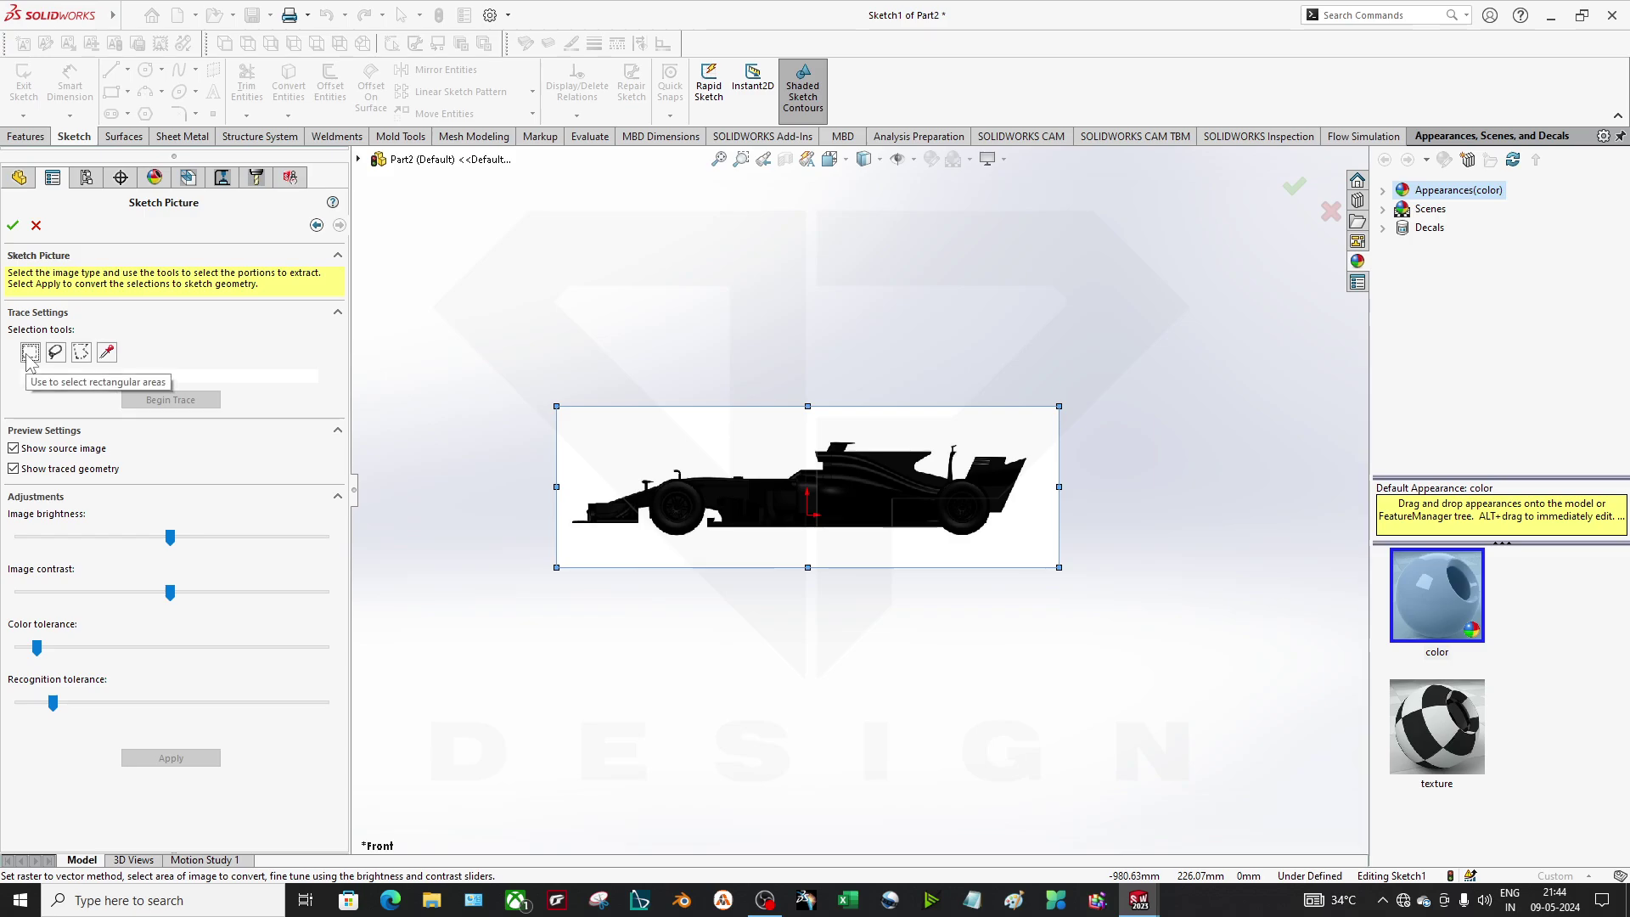
# Pick the car's black body colour as the trace selection and begin tracing the picture
pyautogui.click(107, 353)
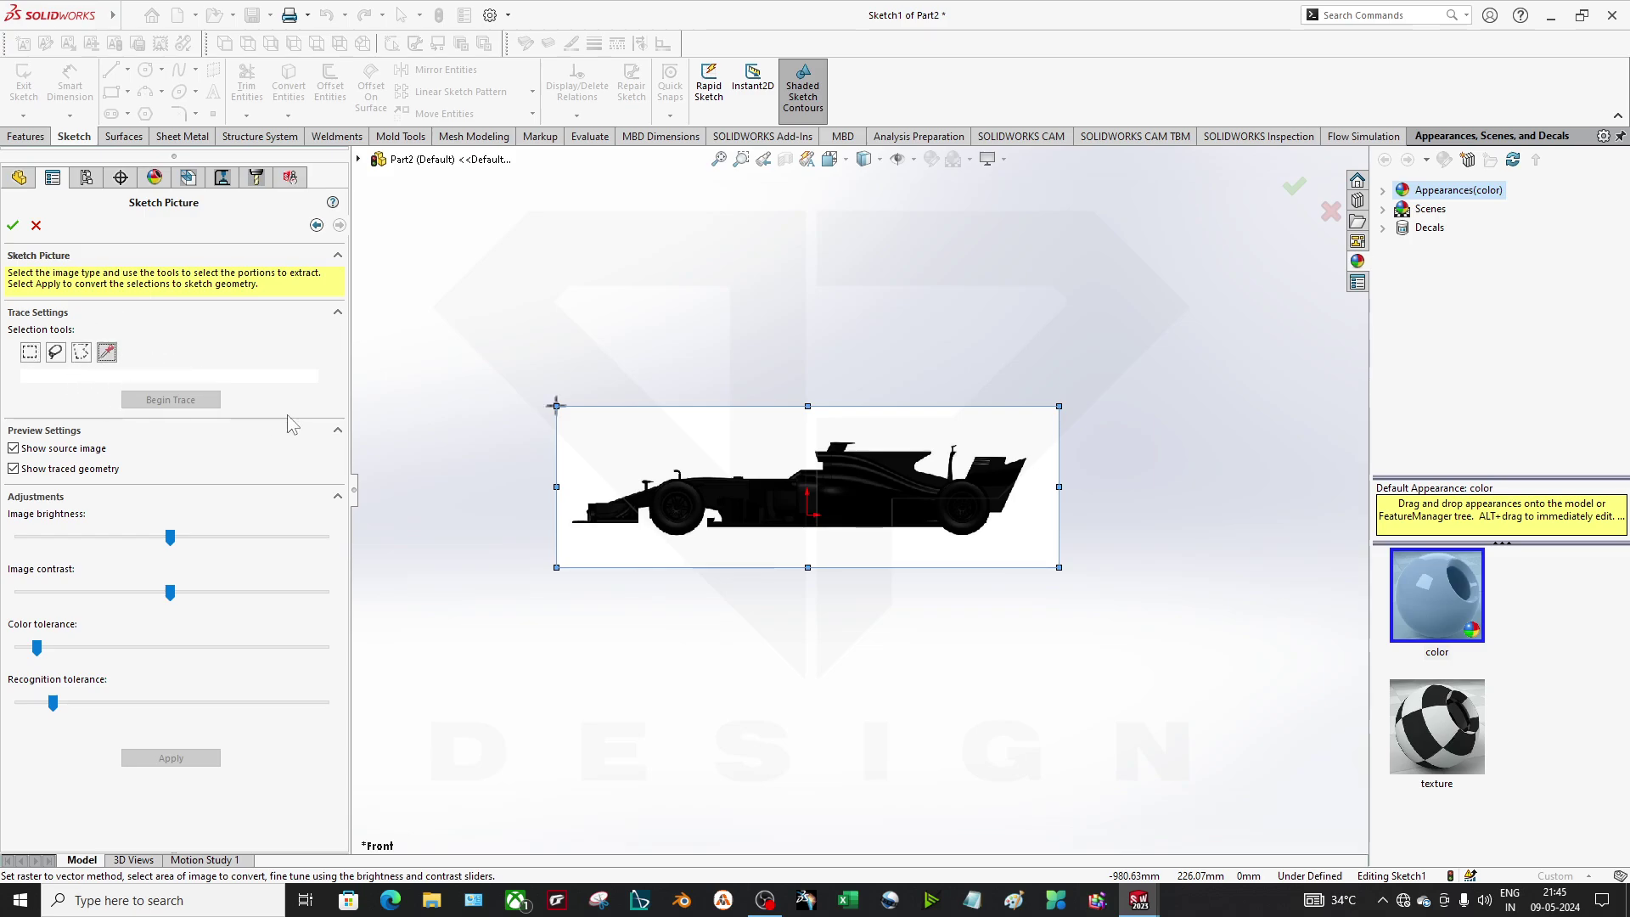
pyautogui.scroll(-6, 738, 489)
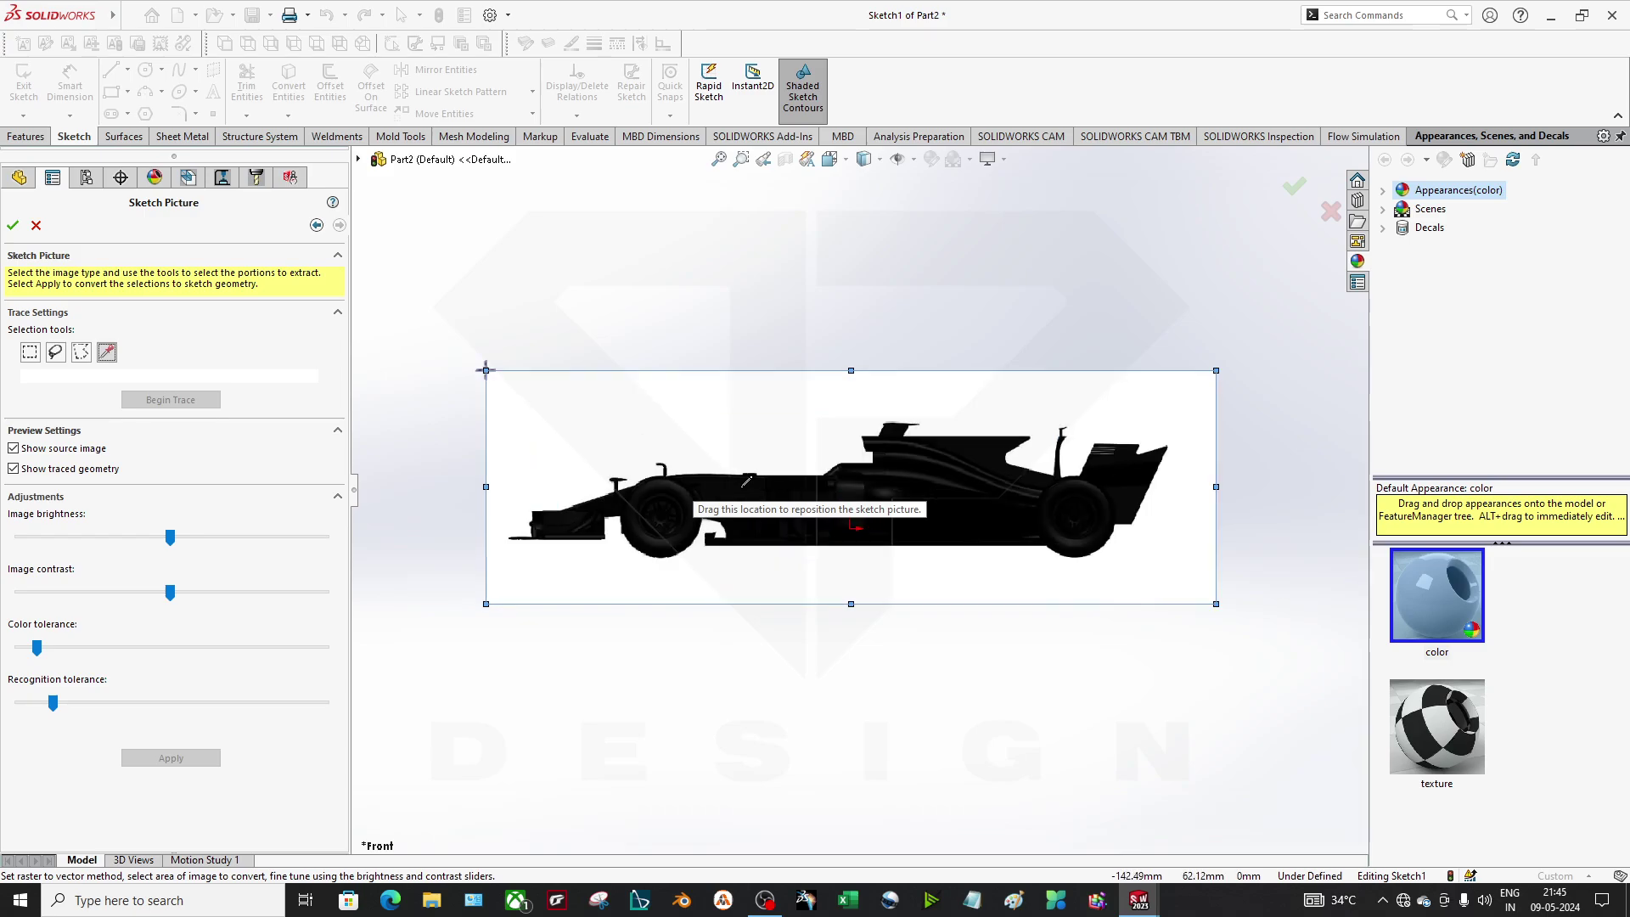
pyautogui.scroll(-3, 747, 489)
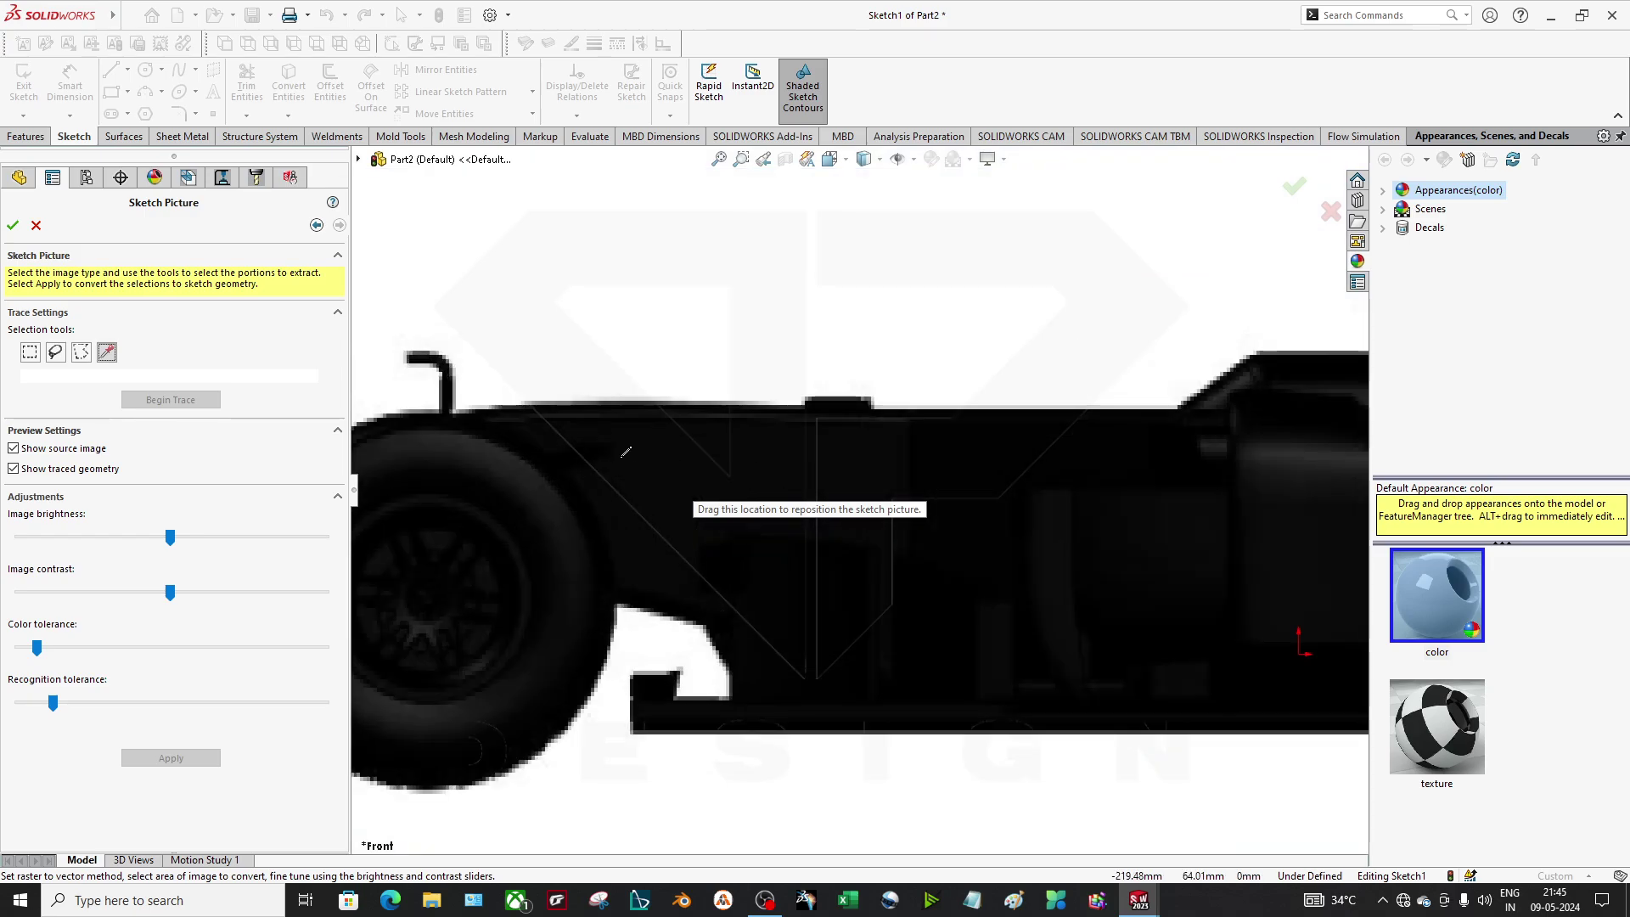
pyautogui.click(739, 480)
pyautogui.scroll(2, 747, 483)
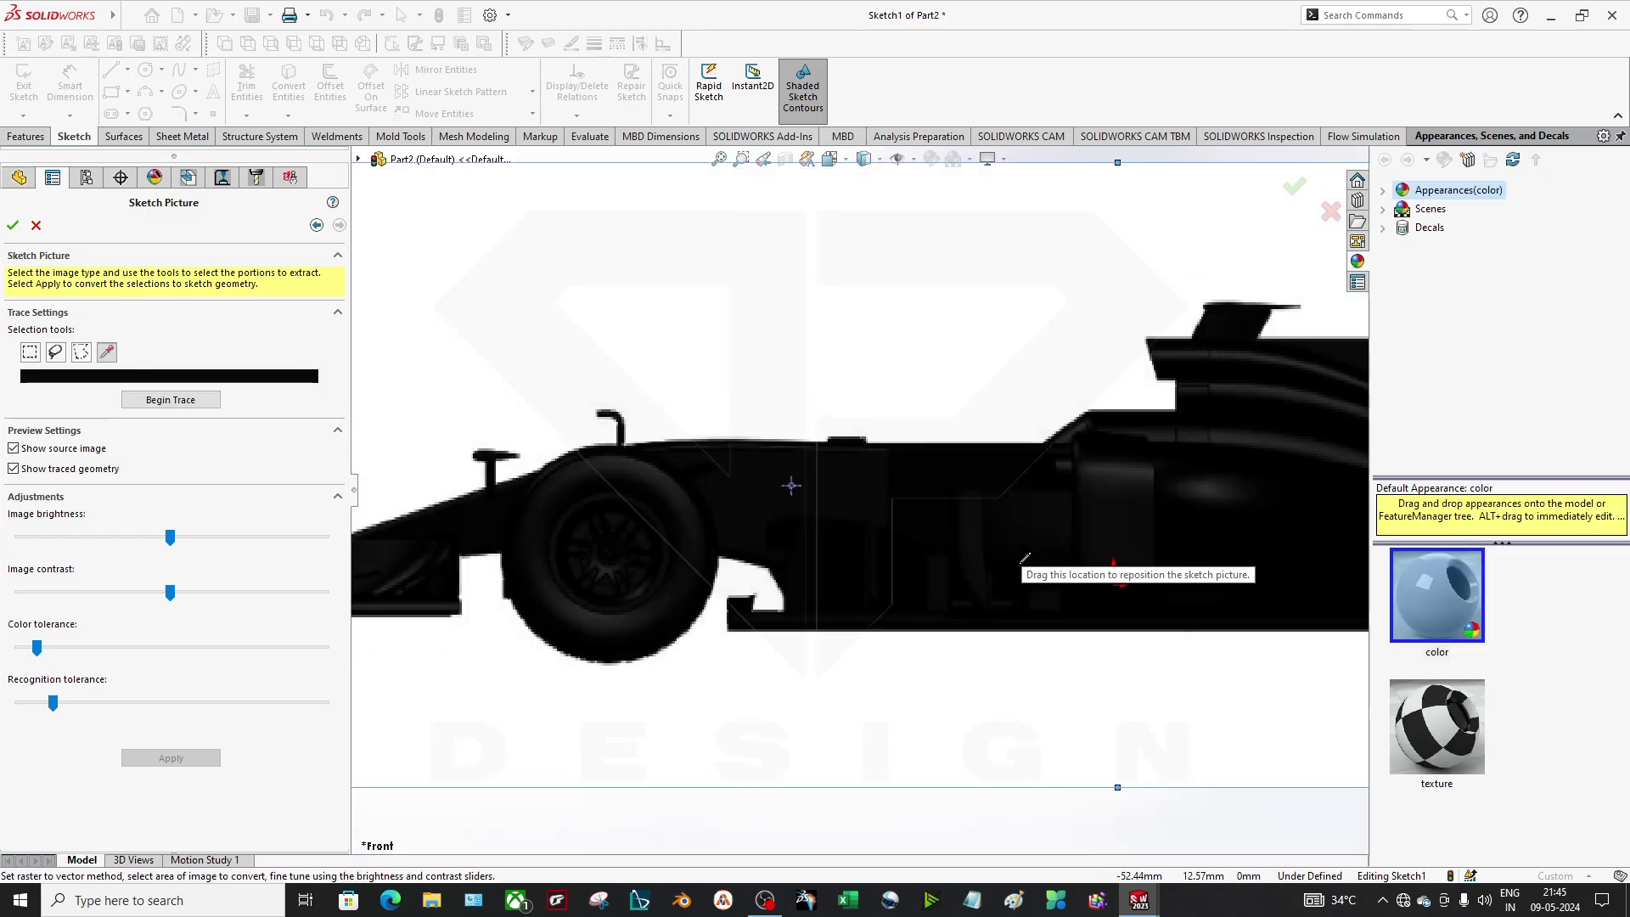
pyautogui.click(170, 400)
pyautogui.scroll(3, 830, 613)
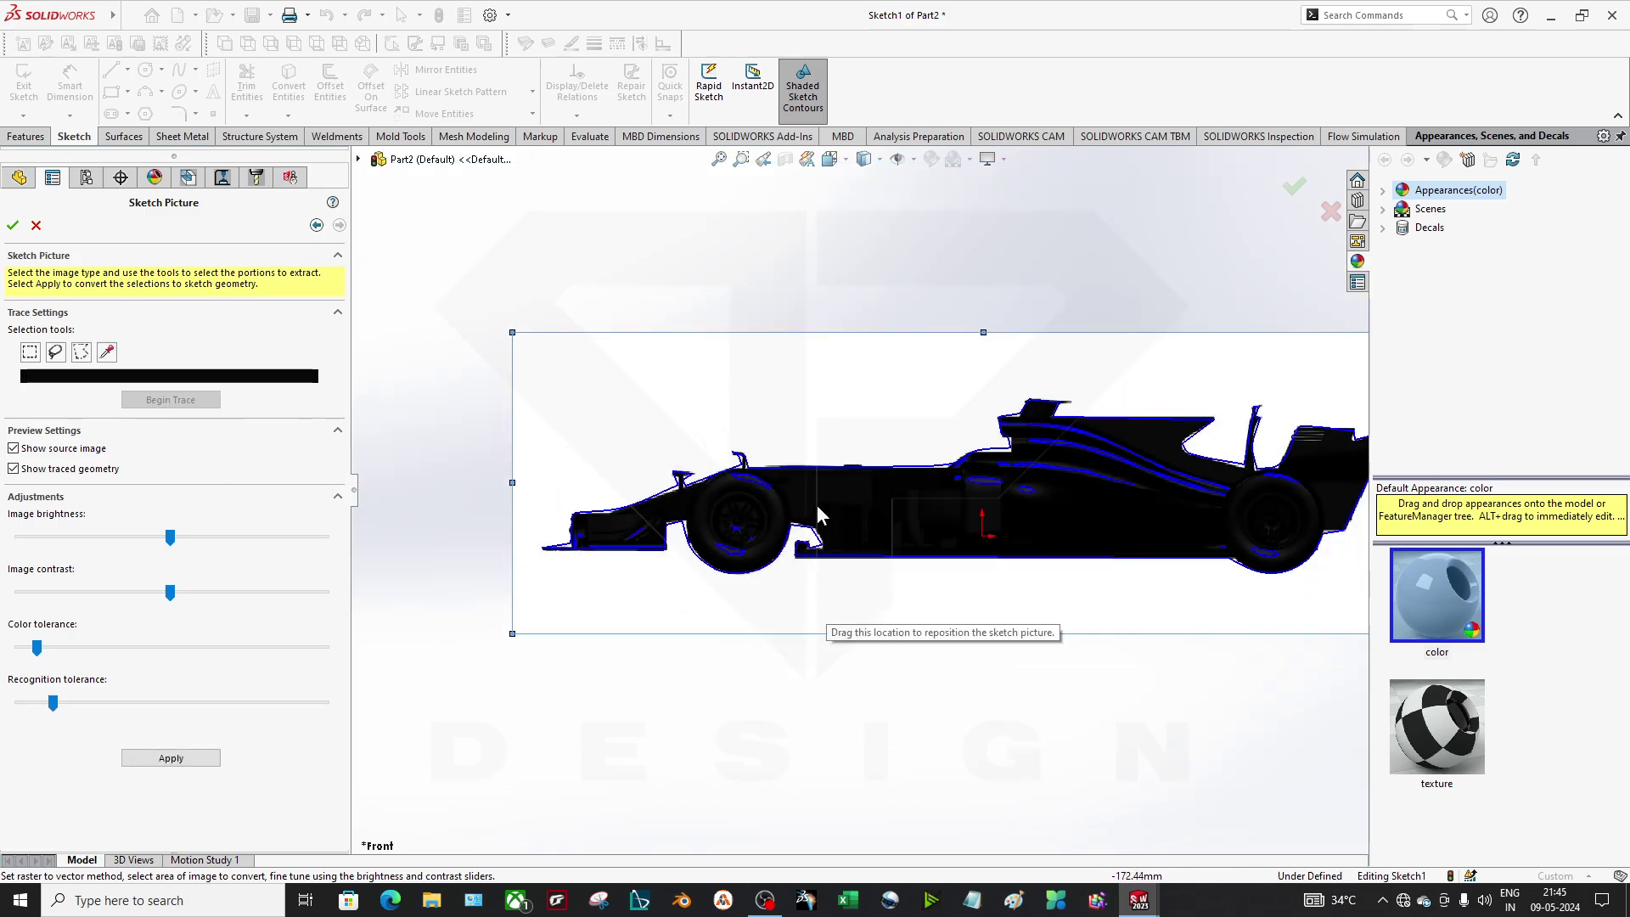
# Toggle the traced geometry preview off and on to compare it with the source image
pyautogui.scroll(-2, 998, 477)
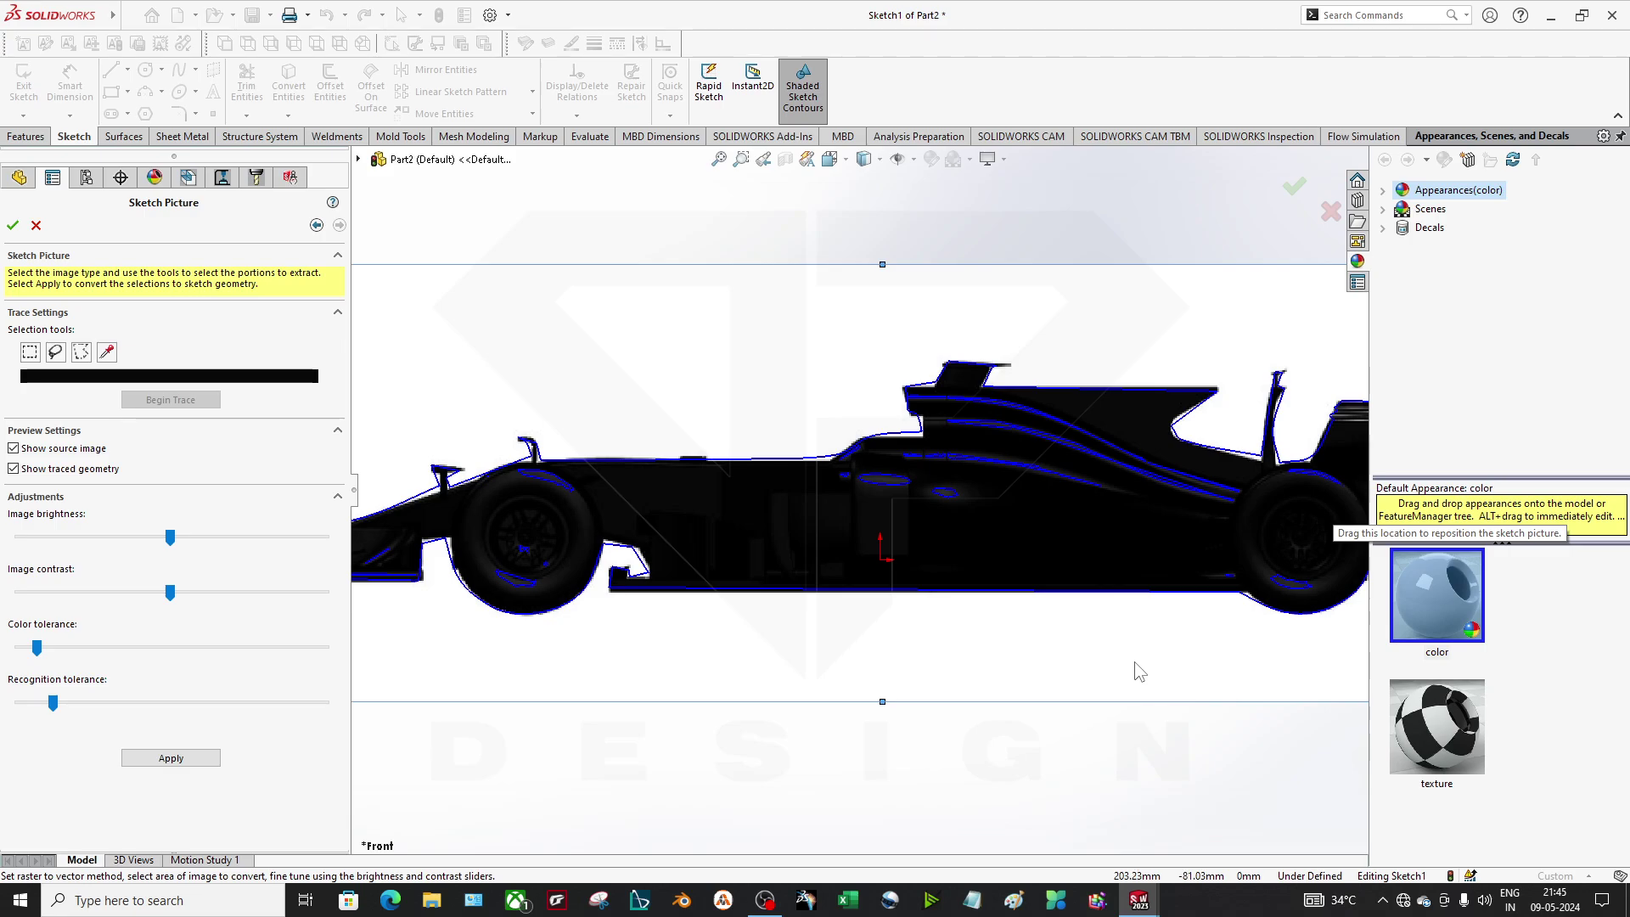
pyautogui.click(68, 470)
pyautogui.click(66, 471)
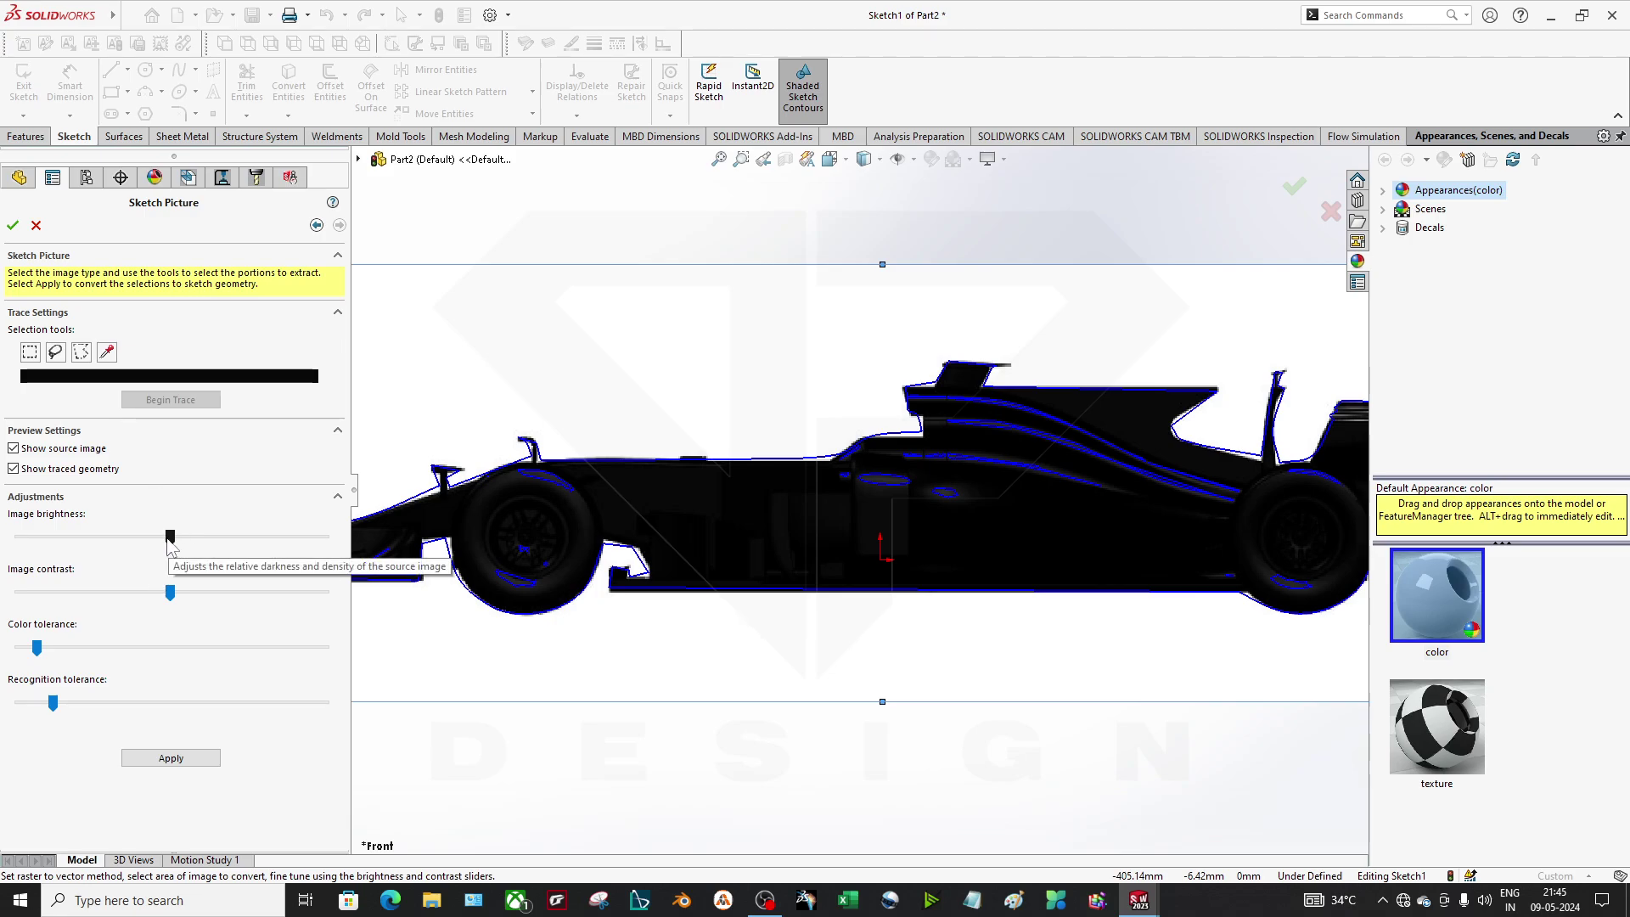
# Lower the image brightness to about a fifth of its range, reduce contrast slightly, and raise the color and recognition tolerances
pyautogui.moveTo(170, 539)
pyautogui.mouseDown()
pyautogui.moveTo(3, 537)
pyautogui.moveTo(77, 537)
pyautogui.mouseUp()
pyautogui.scroll(-5, 589, 531)
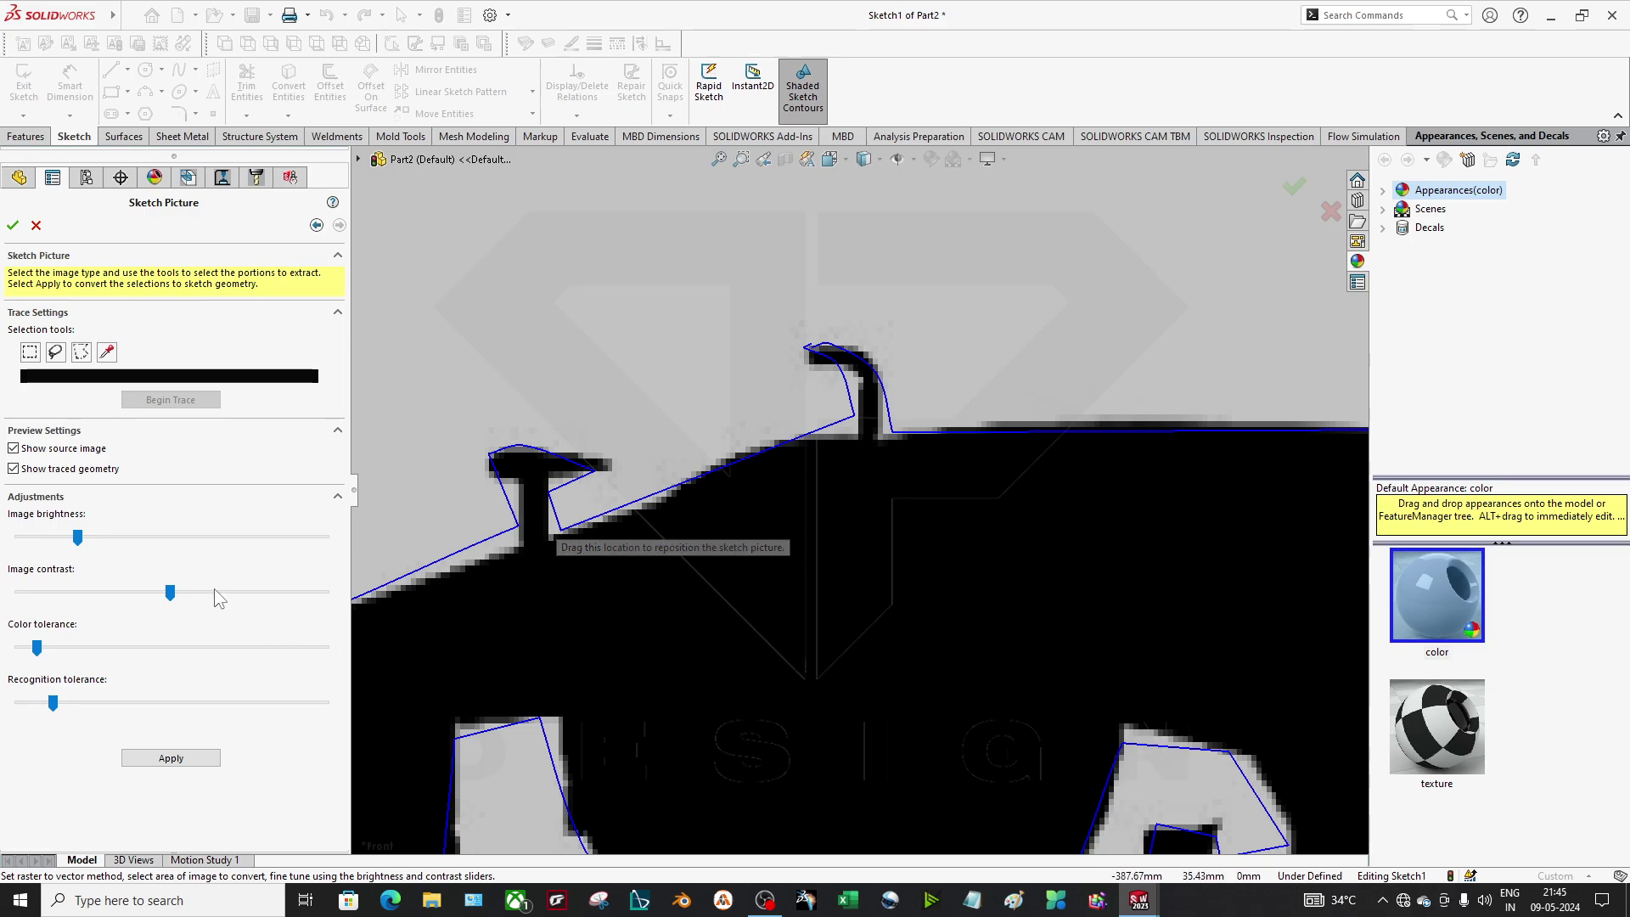
pyautogui.moveTo(170, 592)
pyautogui.mouseDown()
pyautogui.moveTo(248, 584)
pyautogui.moveTo(25, 587)
pyautogui.moveTo(200, 587)
pyautogui.moveTo(149, 592)
pyautogui.mouseUp()
pyautogui.moveTo(39, 648)
pyautogui.mouseDown()
pyautogui.moveTo(276, 648)
pyautogui.moveTo(48, 658)
pyautogui.moveTo(194, 668)
pyautogui.moveTo(80, 684)
pyautogui.moveTo(170, 706)
pyautogui.mouseUp()
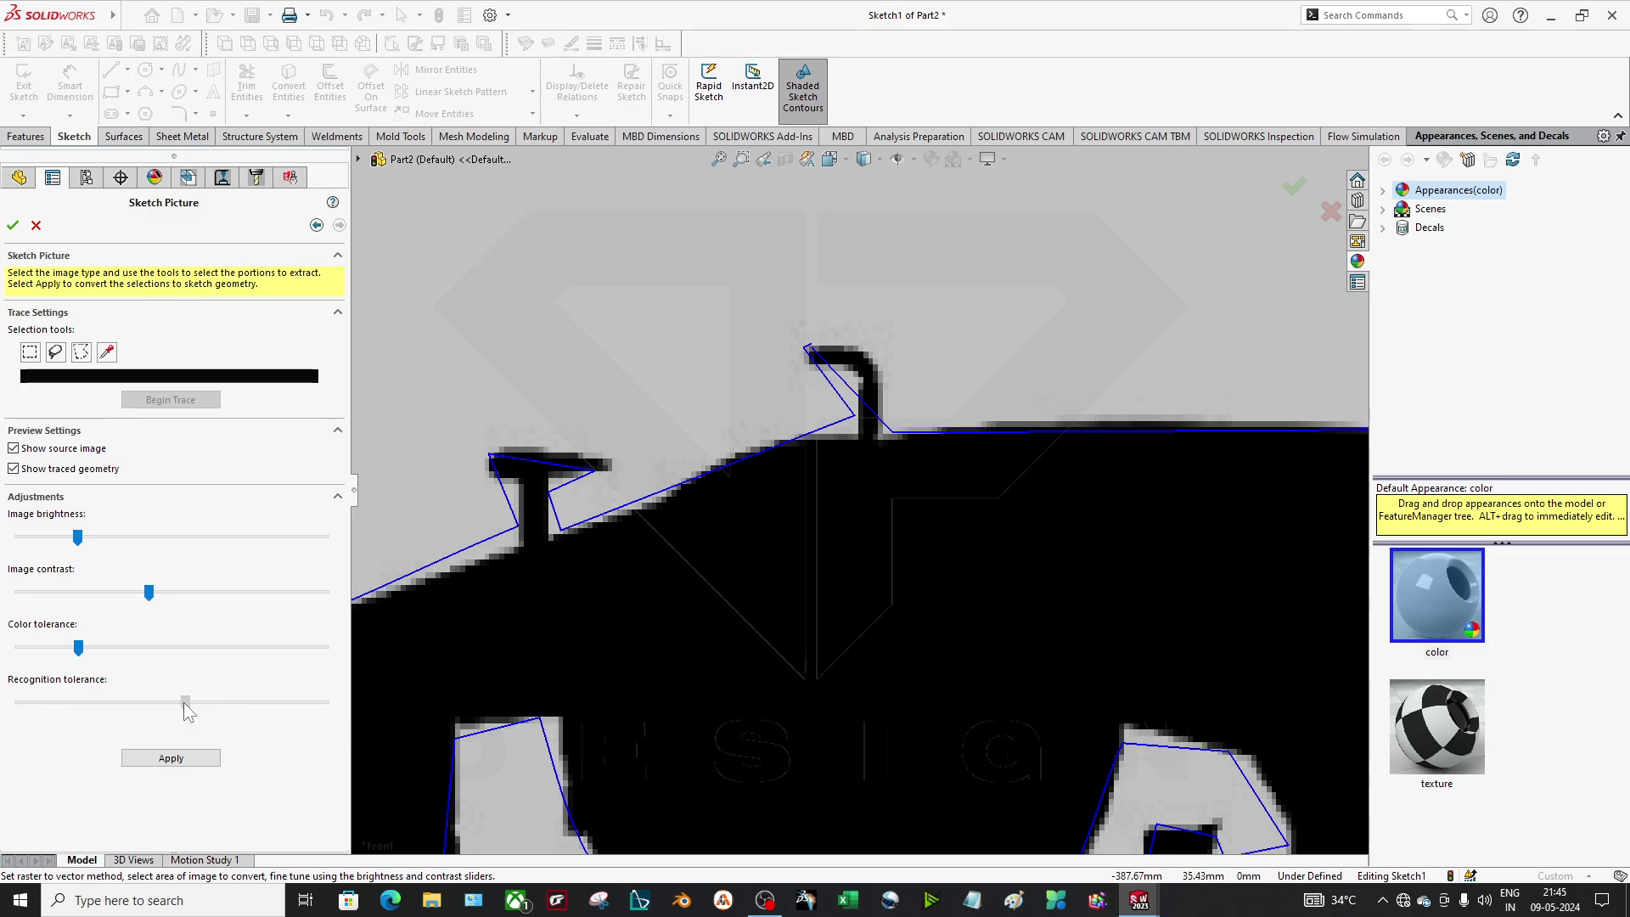
pyautogui.moveTo(186, 706); pyautogui.dragTo(139, 705)
# Try a much higher image brightness and check the trace around the car's rear wheel and wing
pyautogui.moveTo(77, 537); pyautogui.dragTo(281, 536)
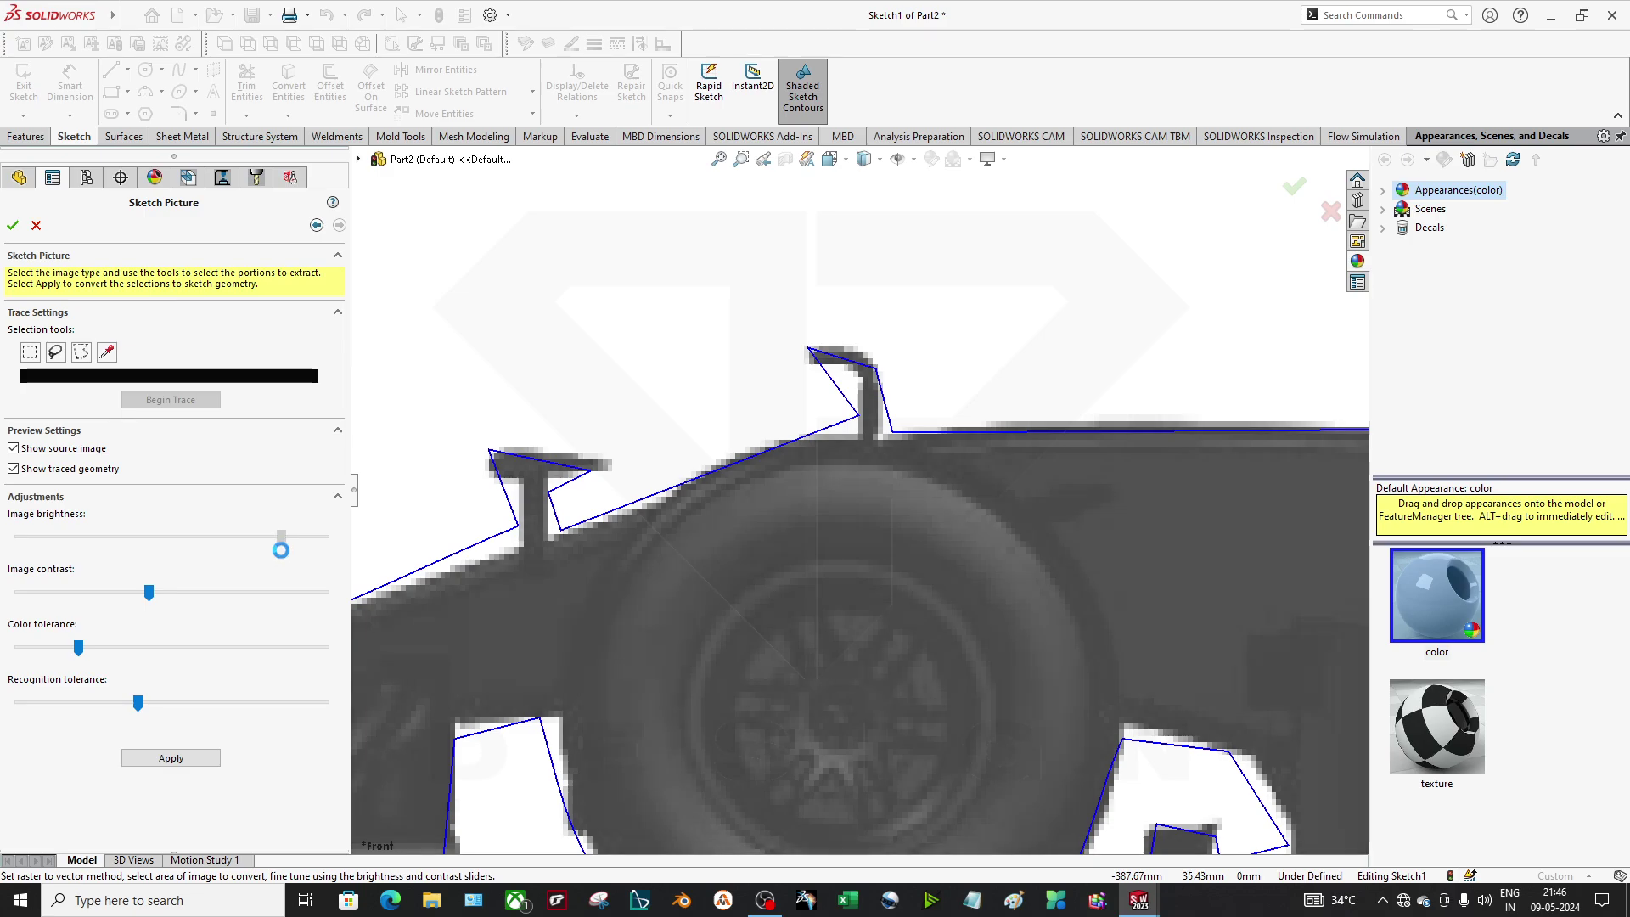
pyautogui.scroll(5, 980, 570)
pyautogui.scroll(-5, 1366, 536)
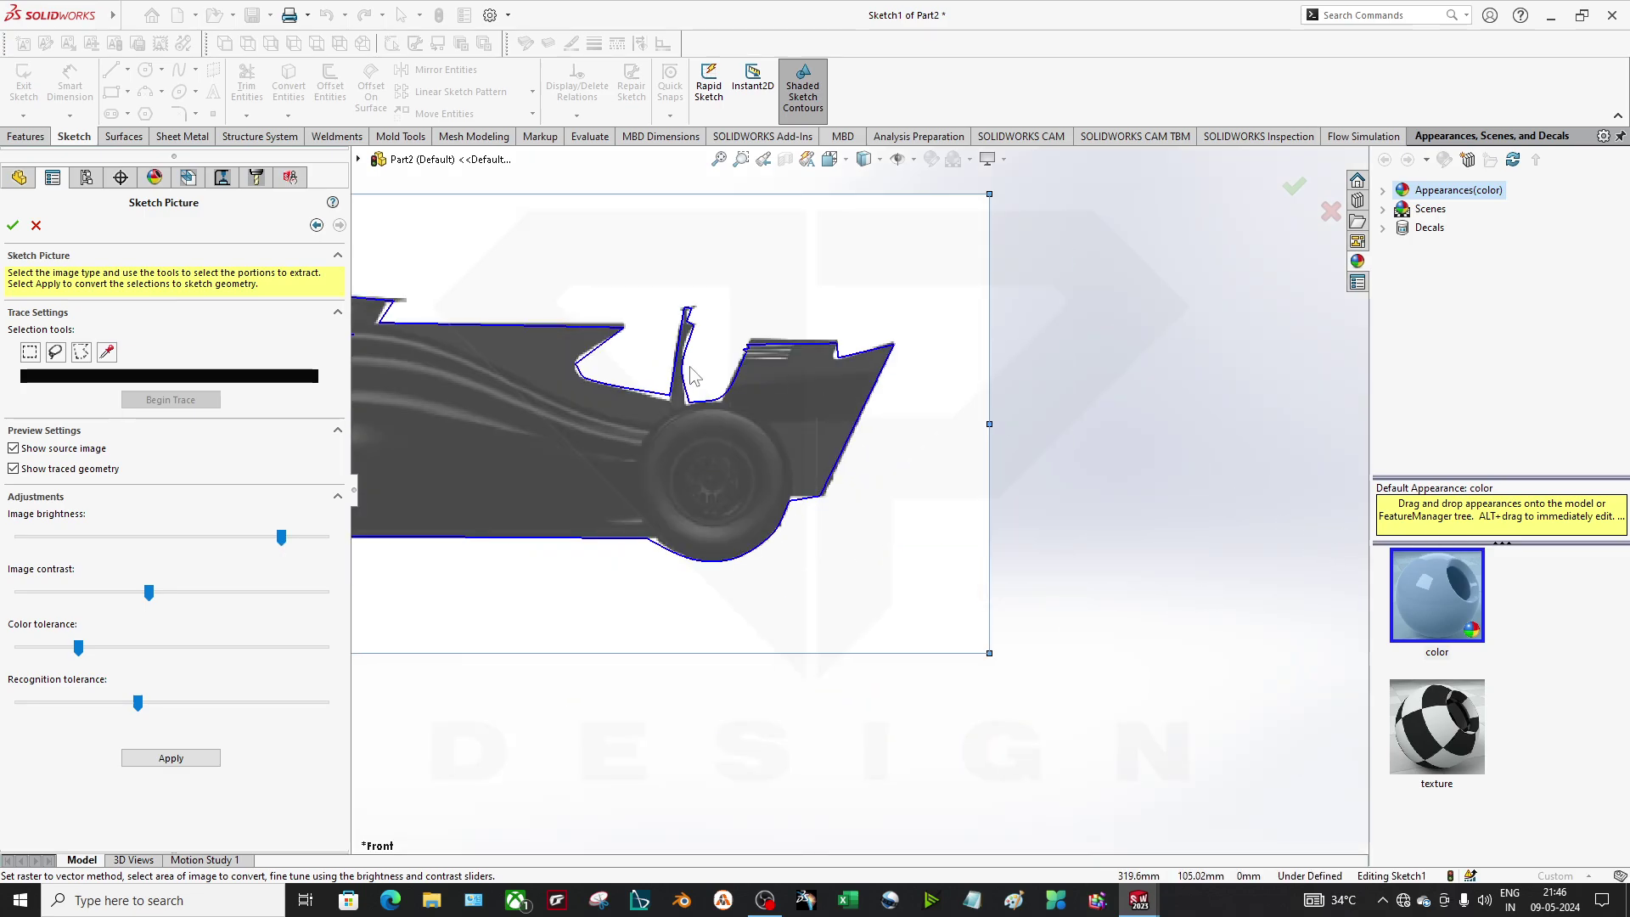
pyautogui.scroll(-1, 689, 372)
pyautogui.scroll(4, 878, 471)
# Reduce the image brightness to about a third of its range and check the trace around the cockpit
pyautogui.moveTo(280, 540); pyautogui.dragTo(105, 540)
pyautogui.scroll(-5, 781, 508)
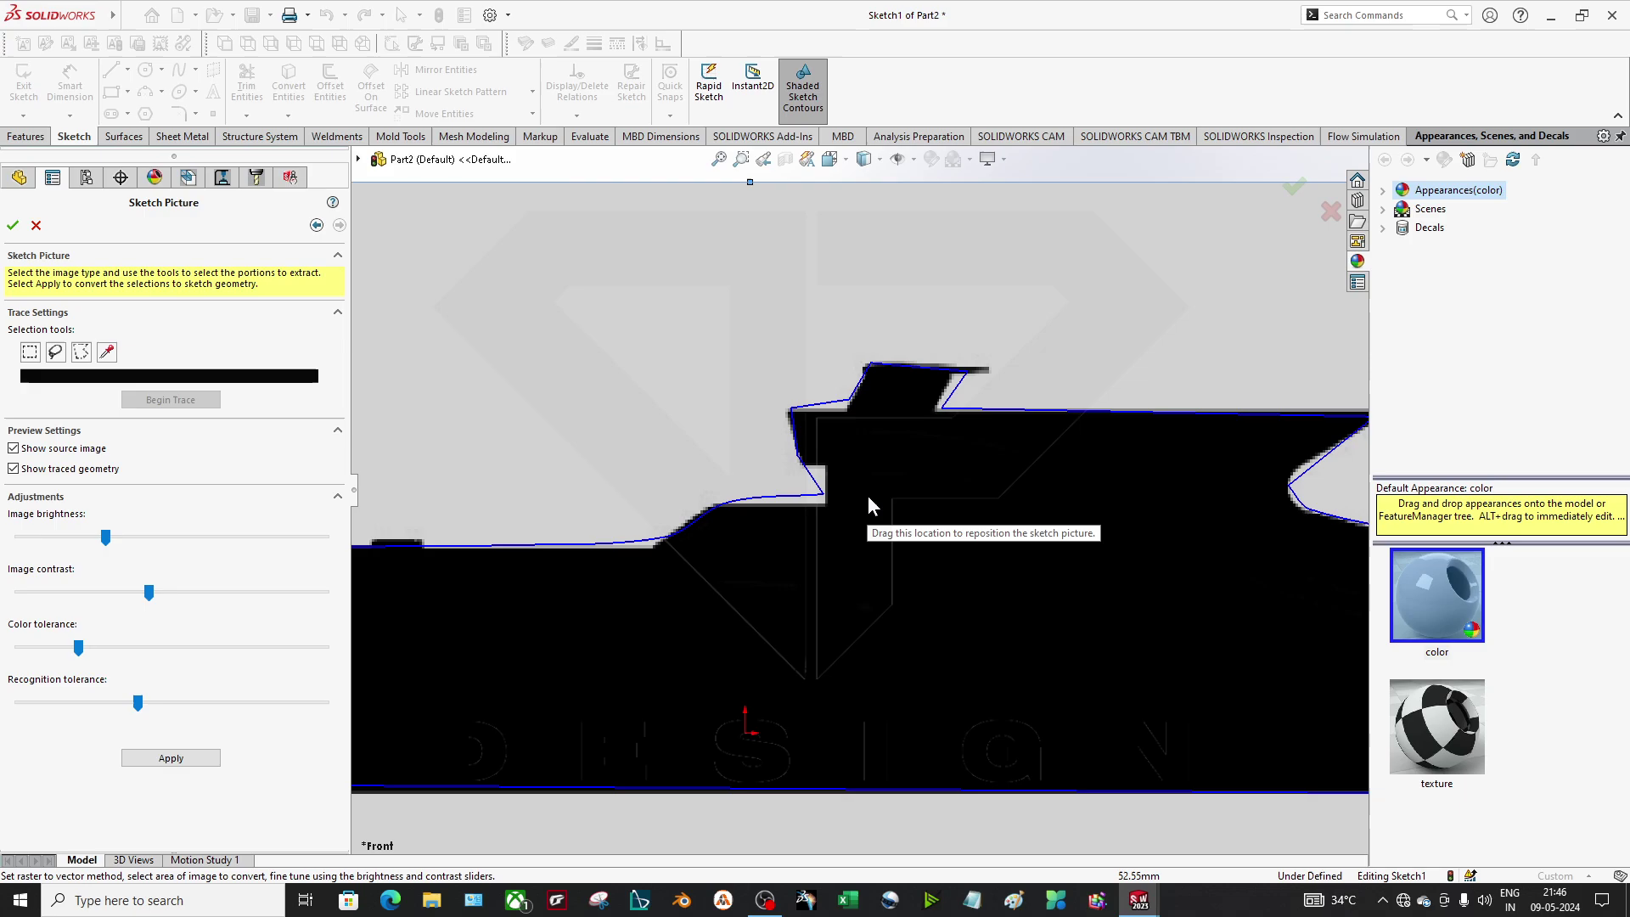
pyautogui.scroll(-4, 867, 503)
pyautogui.scroll(6, 869, 568)
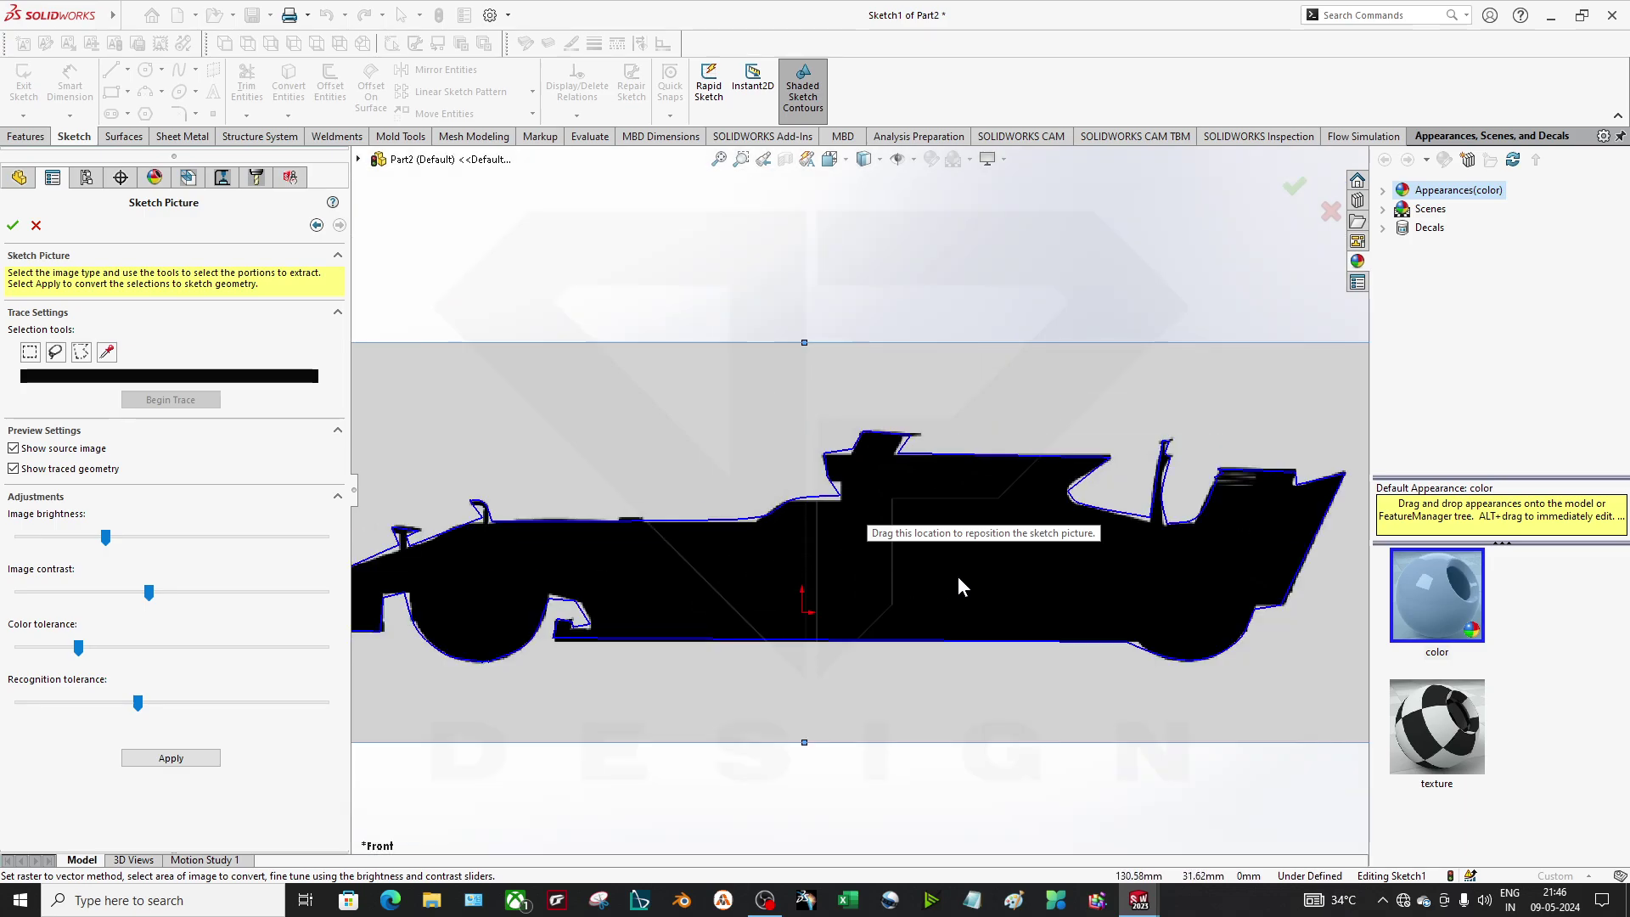
pyautogui.scroll(-2, 755, 557)
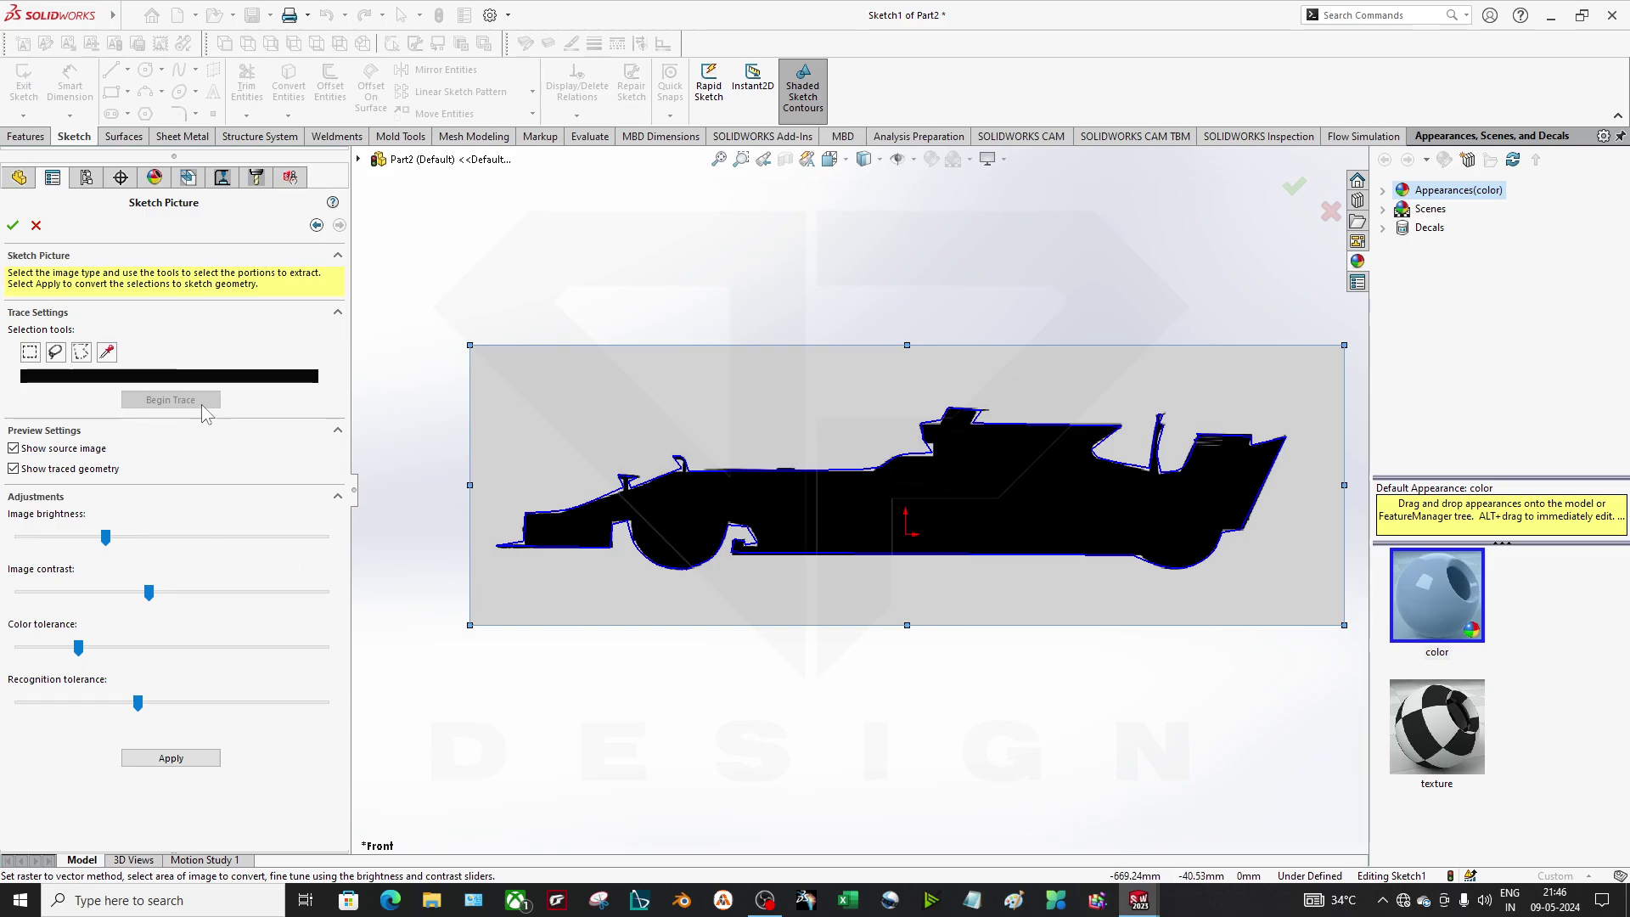
# Check the trace around the front wheel and floor, convert it to sketch geometry, and accept the sketch picture
pyautogui.scroll(-3, 730, 534)
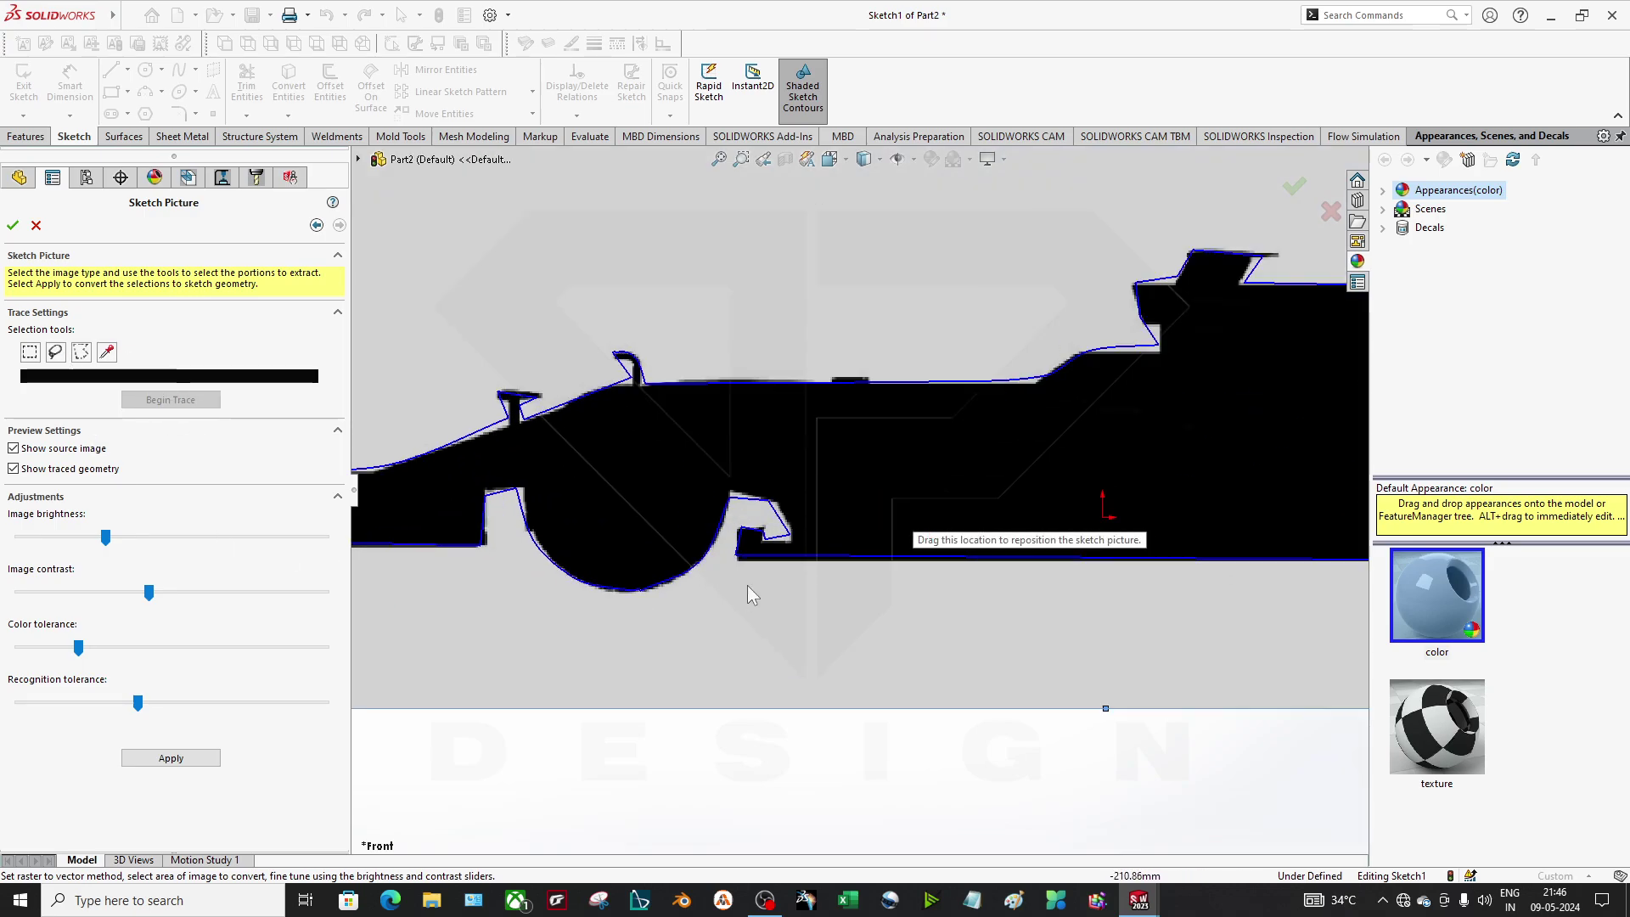
pyautogui.scroll(-2, 764, 506)
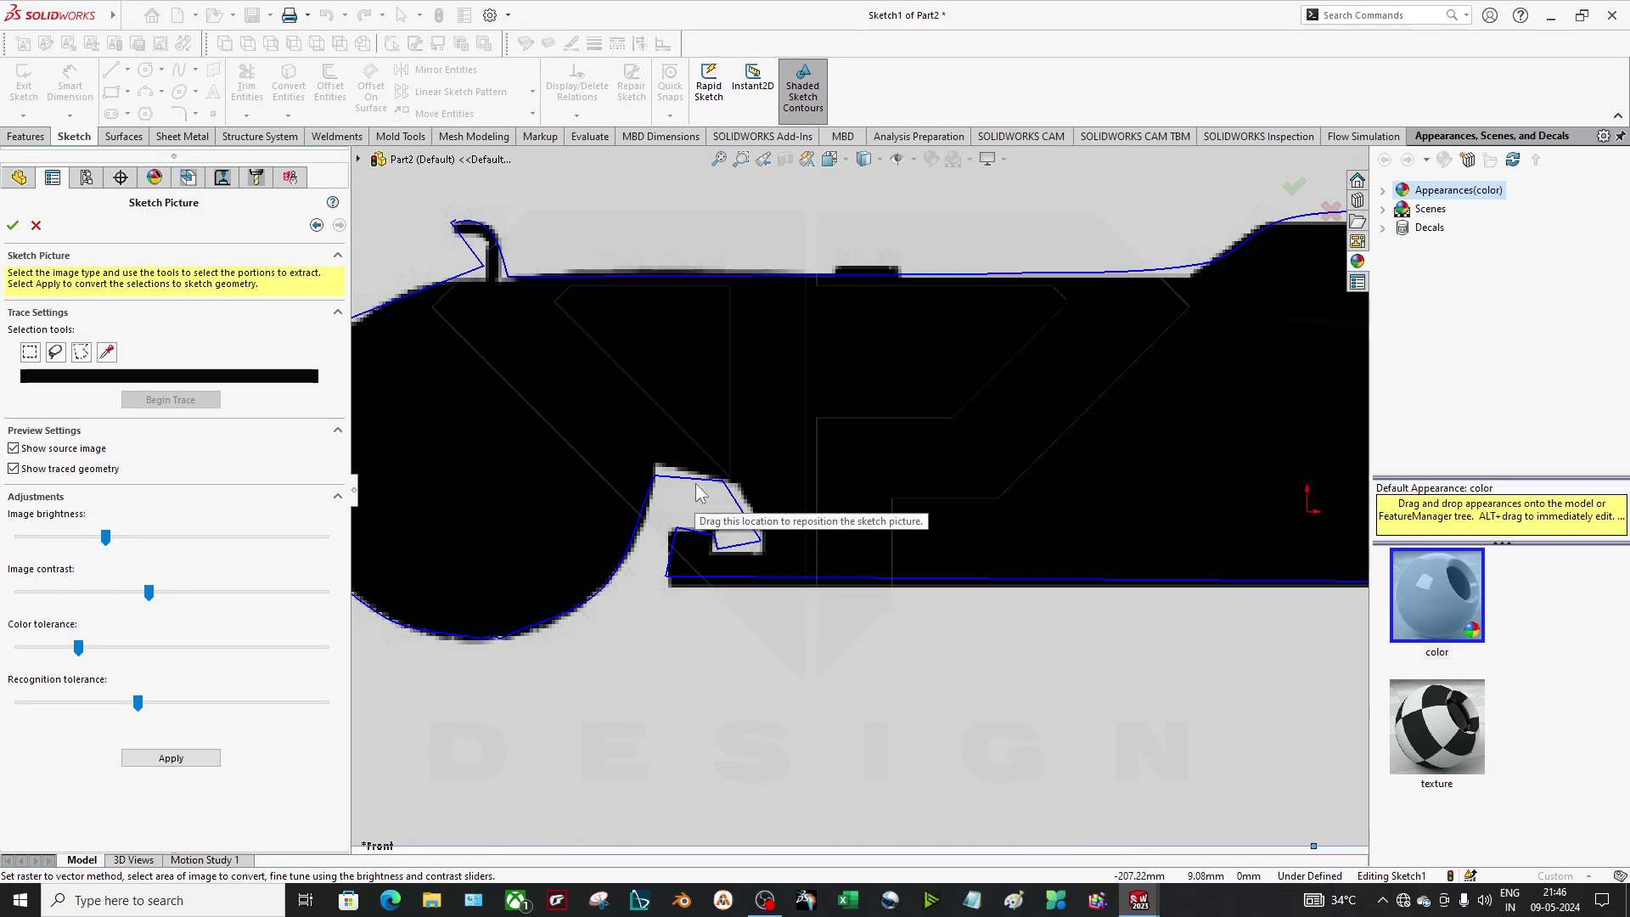
pyautogui.scroll(5, 951, 629)
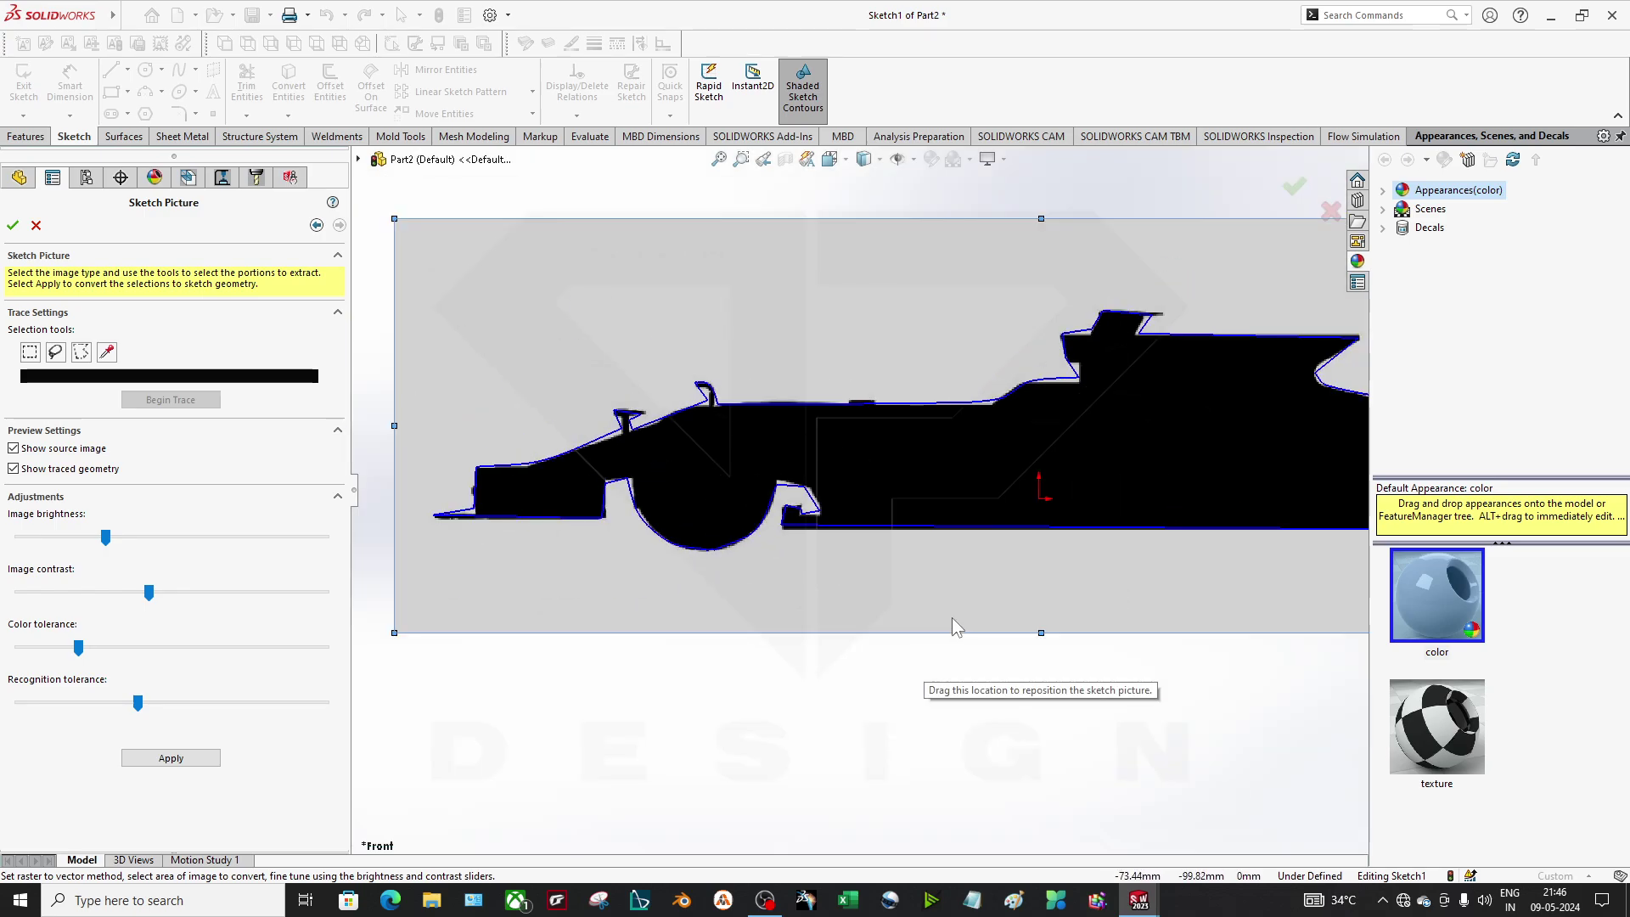
pyautogui.scroll(-1, 956, 594)
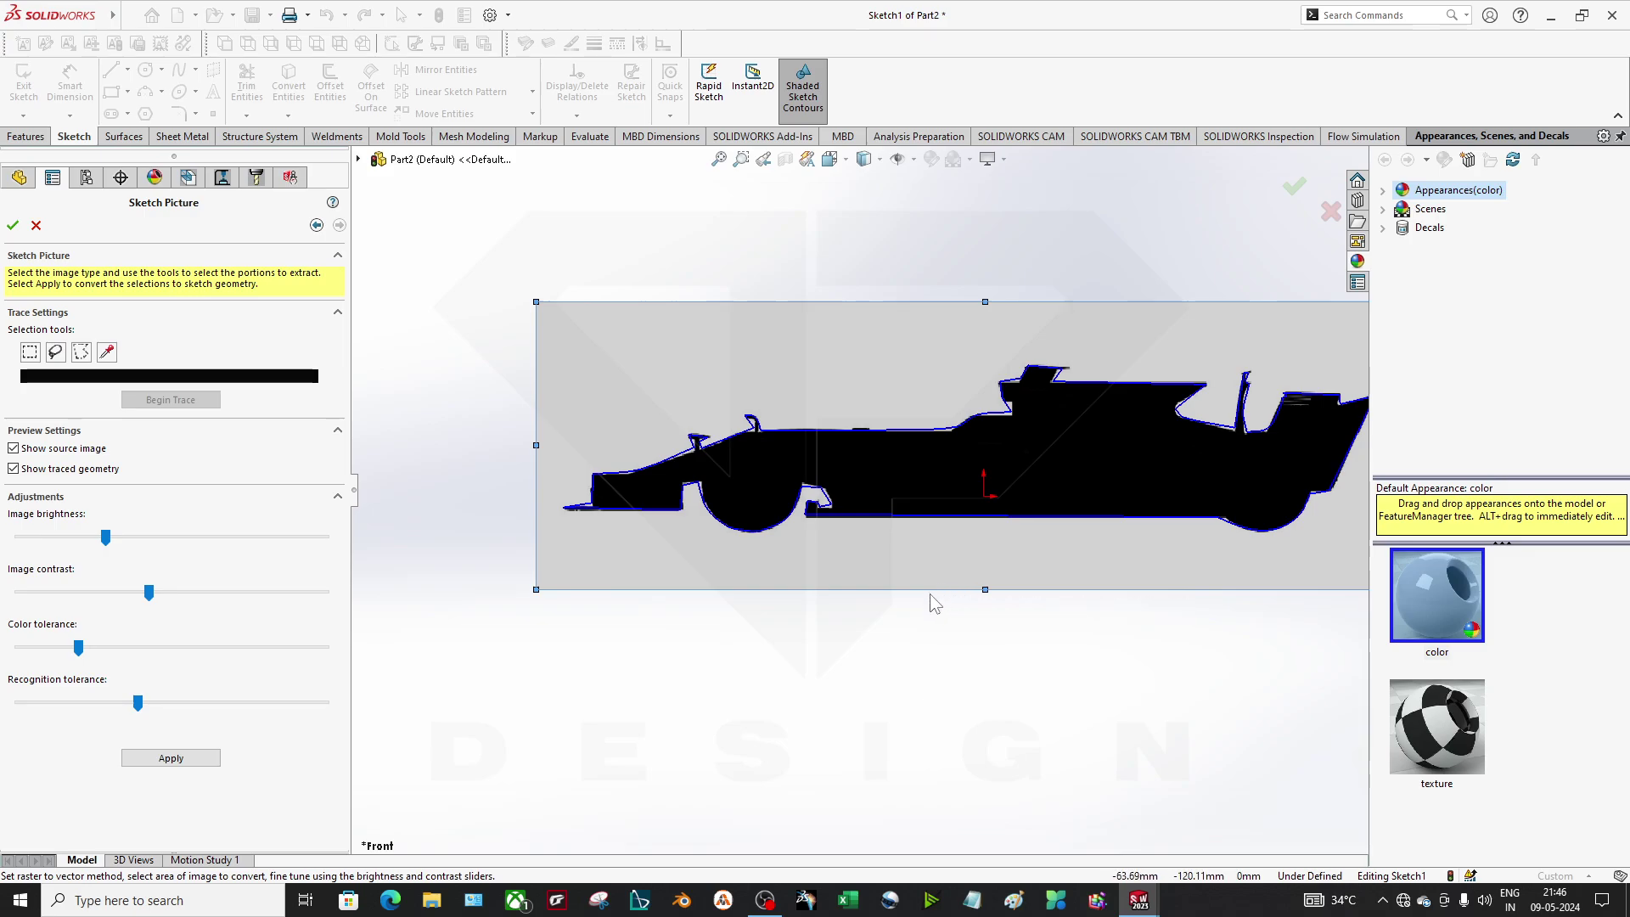
pyautogui.keyDown('ctrl'); pyautogui.moveTo(907, 500); pyautogui.dragTo(858, 556, button='middle'); pyautogui.keyUp('ctrl')
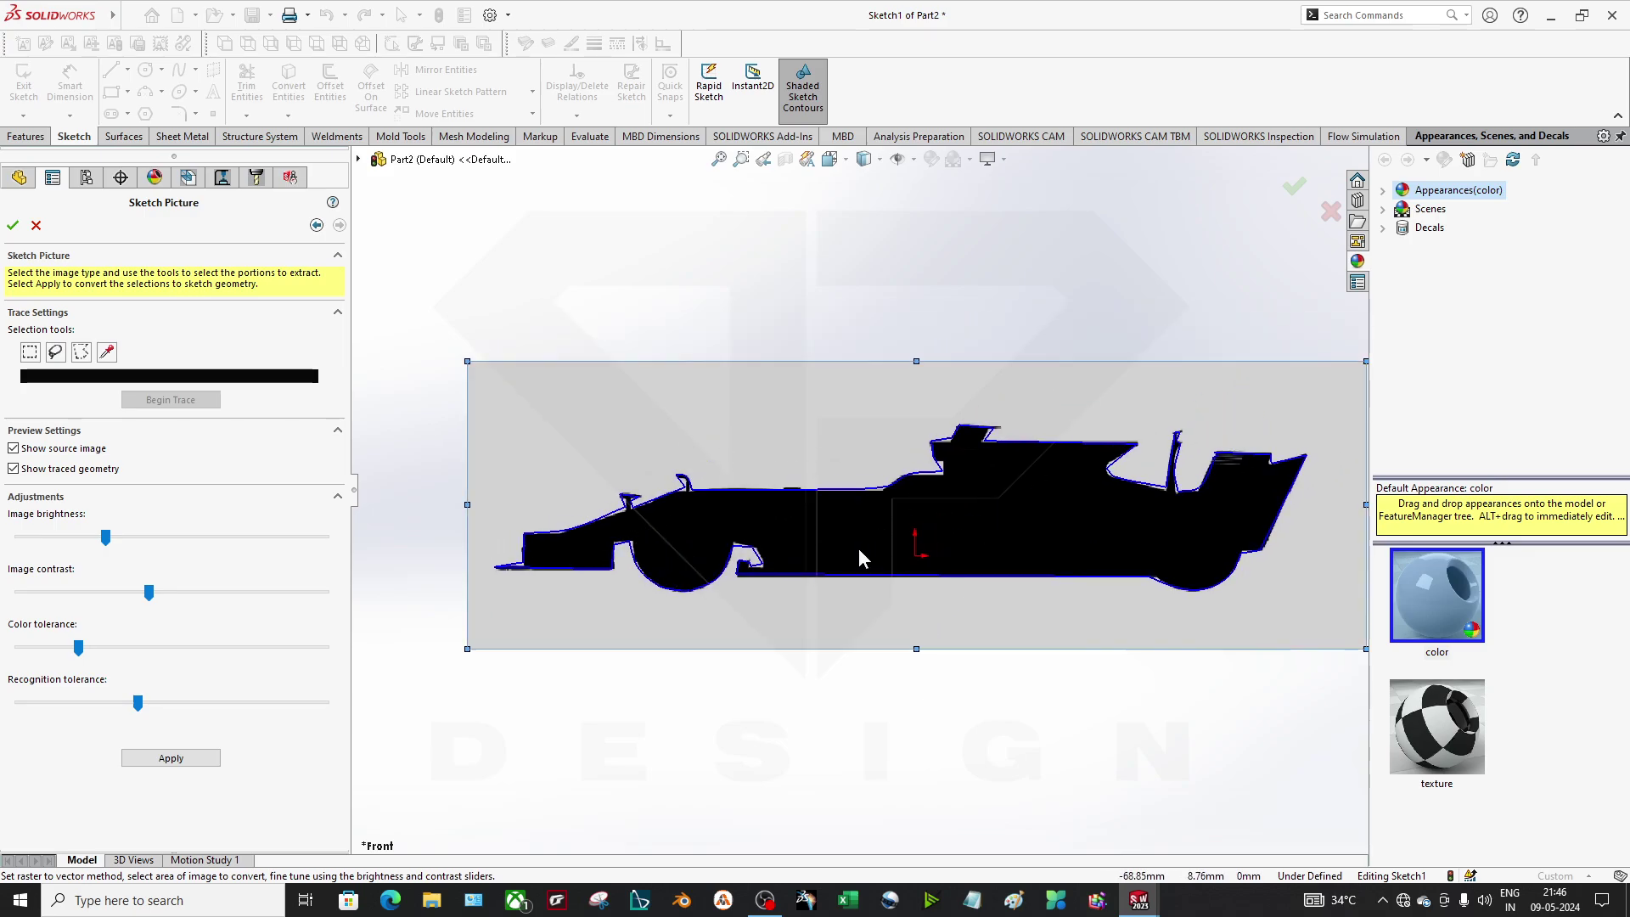
pyautogui.click(187, 758)
pyautogui.scroll(-3, 935, 495)
pyautogui.scroll(-3, 954, 415)
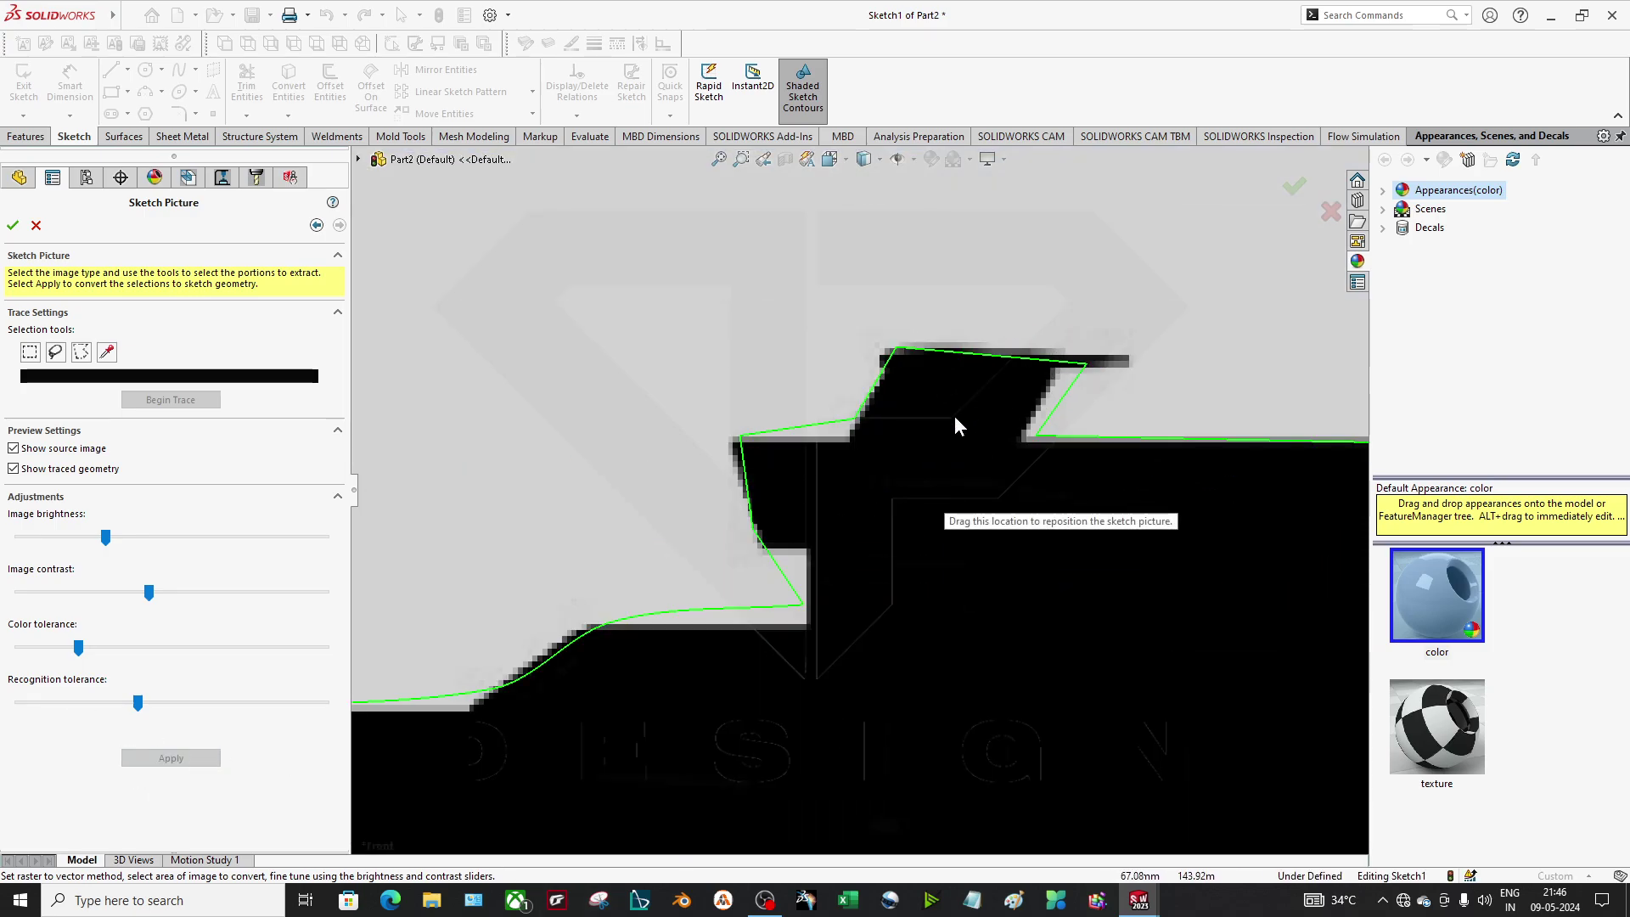
pyautogui.scroll(5, 1225, 509)
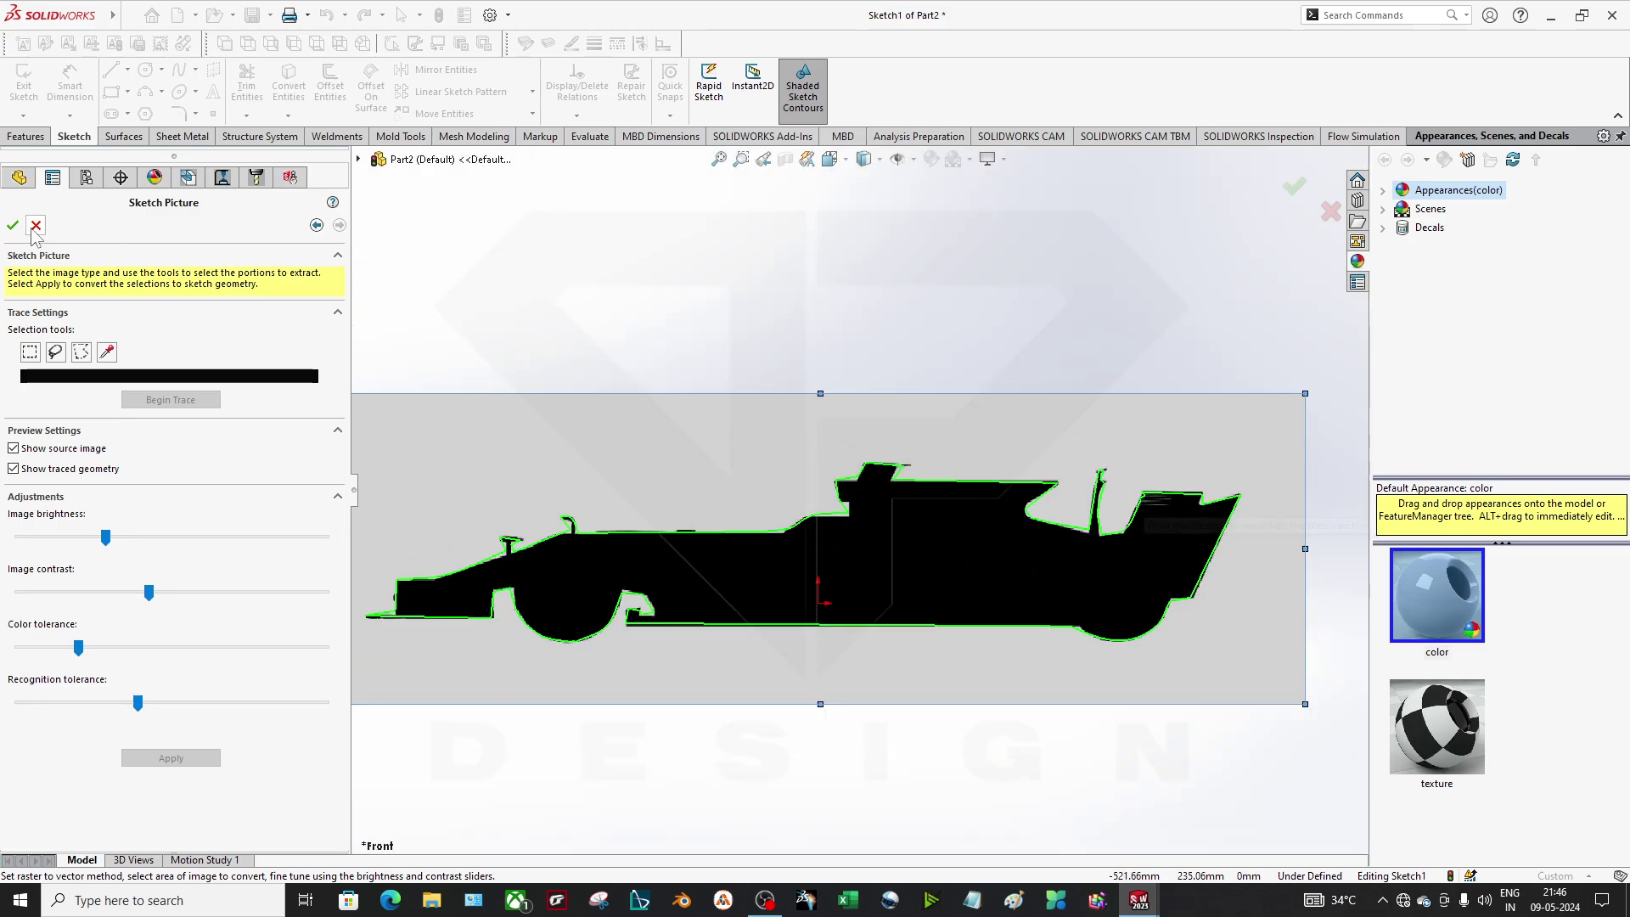
pyautogui.click(12, 225)
# Reopen the traced car sketch for editing and view it at an angle
pyautogui.click(738, 532)
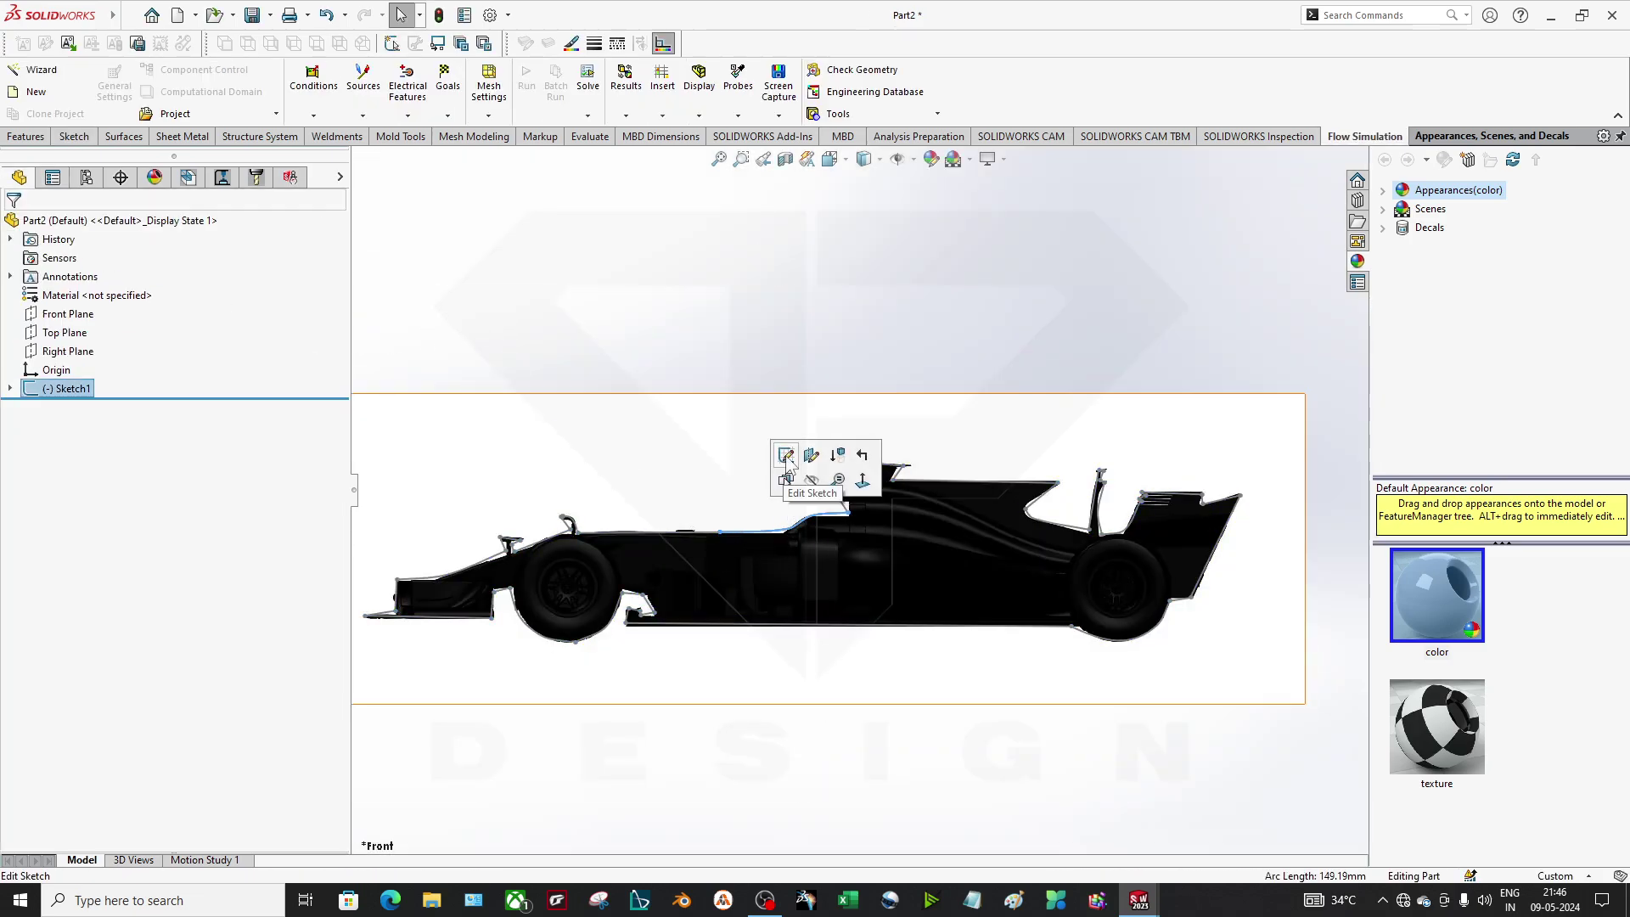
pyautogui.click(789, 458)
pyautogui.moveTo(715, 543); pyautogui.dragTo(688, 433, button='middle')
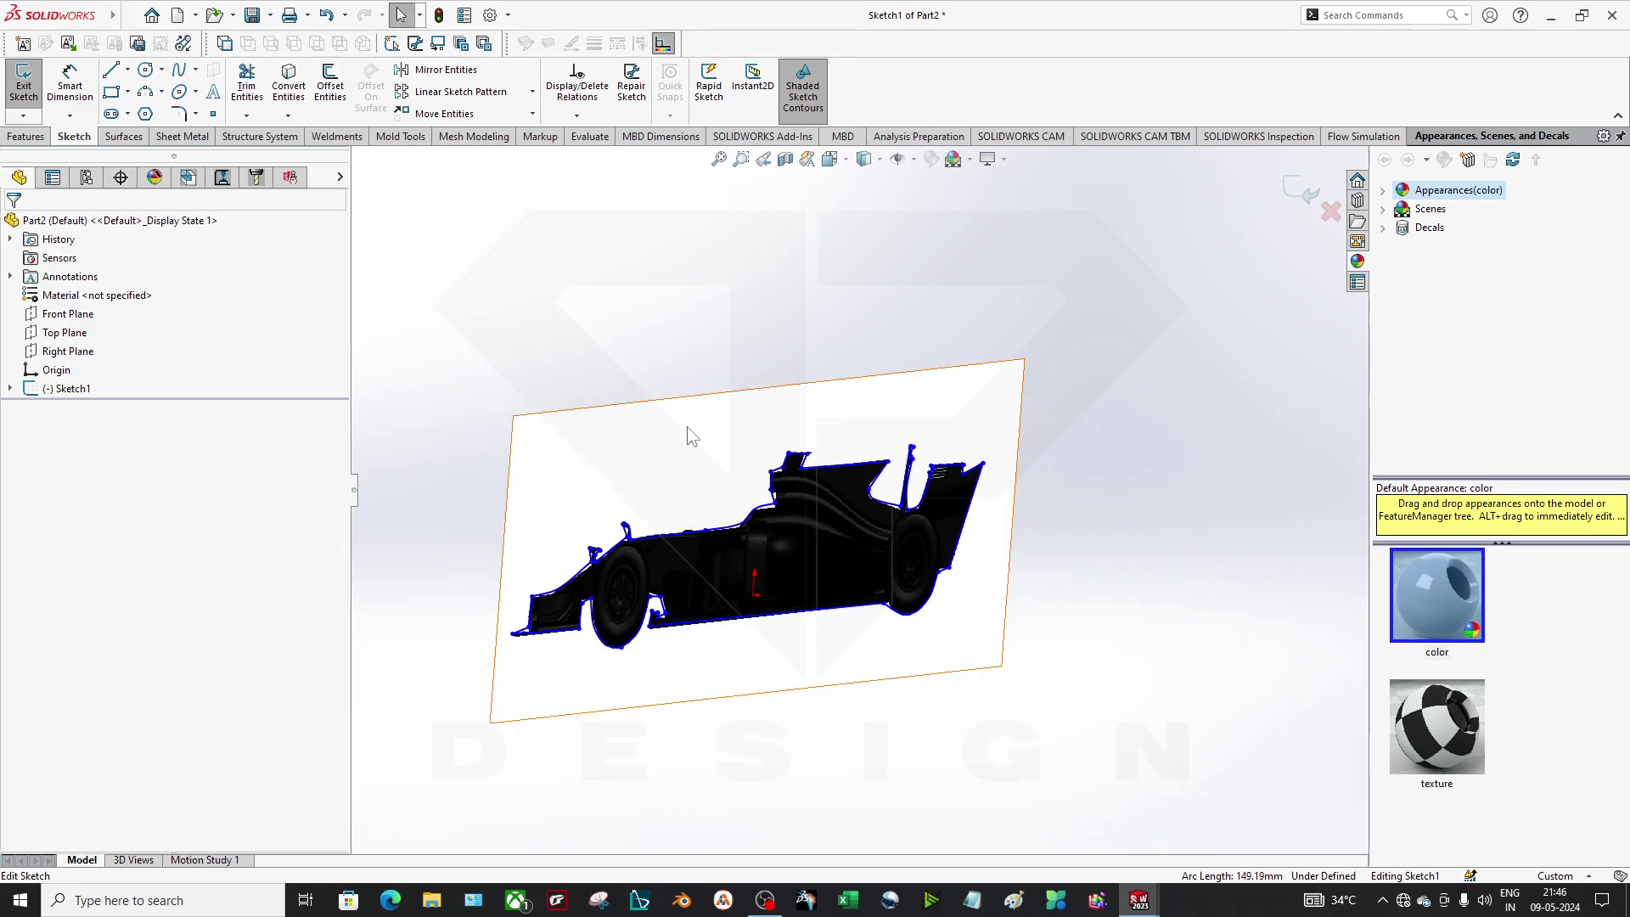
pyautogui.rightClick(690, 434)
pyautogui.click(1068, 528)
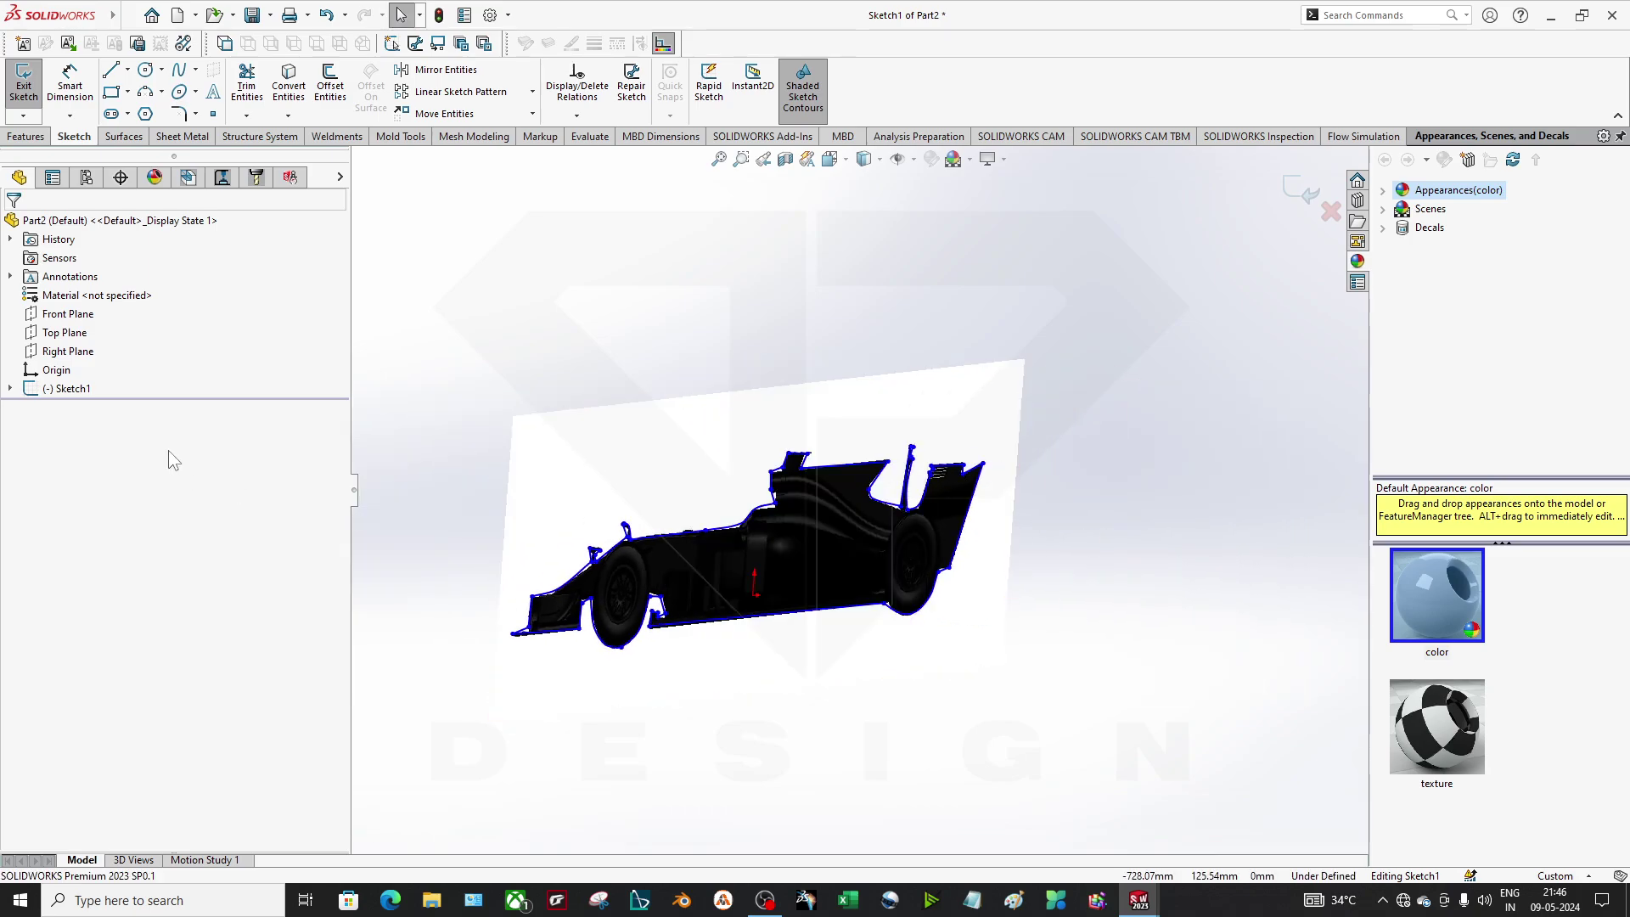
# Open Sketch Picture1's properties and move the picture off the traced outline, to about X -480.94 mm, Y -108.25 mm
pyautogui.click(10, 388)
pyautogui.rightClick(48, 407)
pyautogui.rightClick(49, 411)
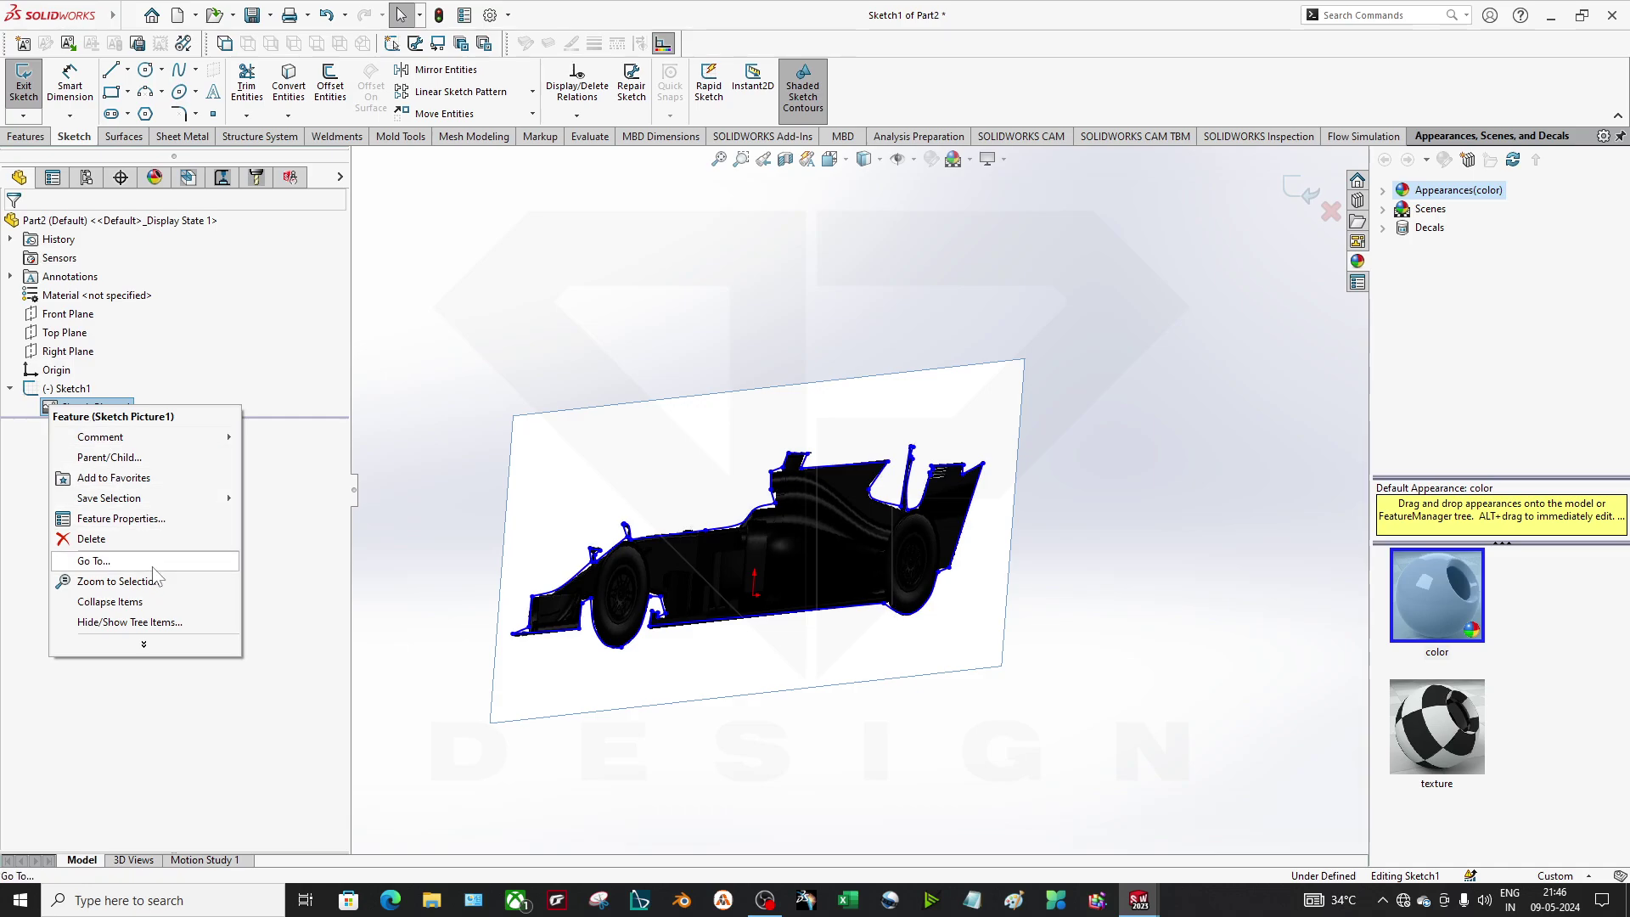
pyautogui.click(413, 561)
pyautogui.doubleClick(95, 408)
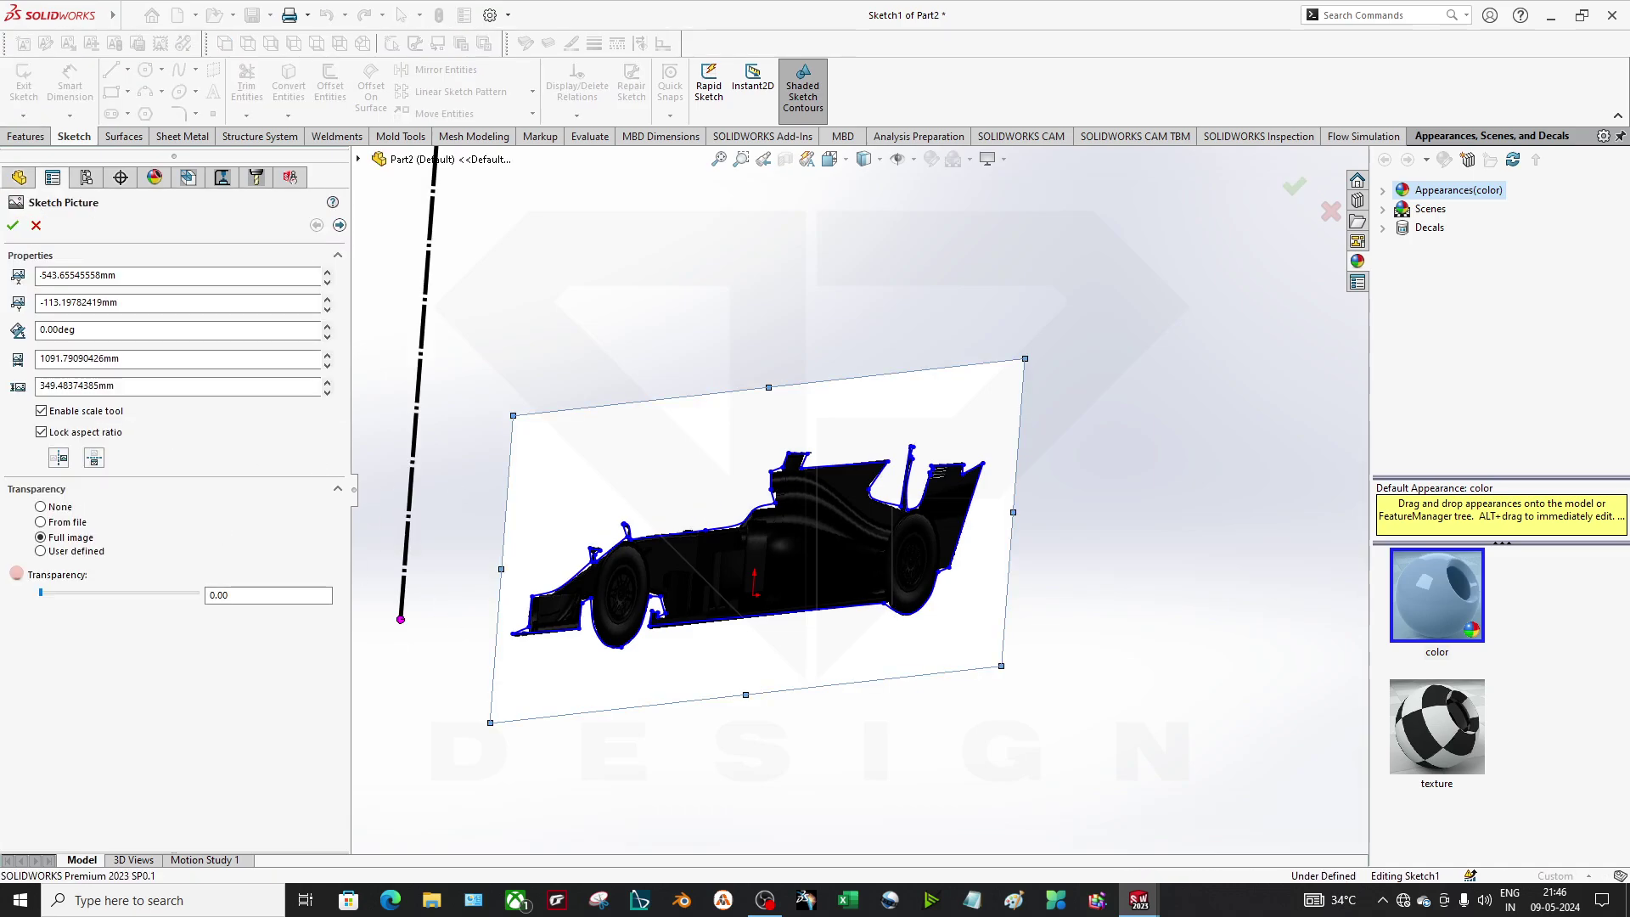
pyautogui.moveTo(708, 502)
pyautogui.mouseDown()
pyautogui.moveTo(376, 539)
pyautogui.moveTo(738, 494)
pyautogui.mouseUp()
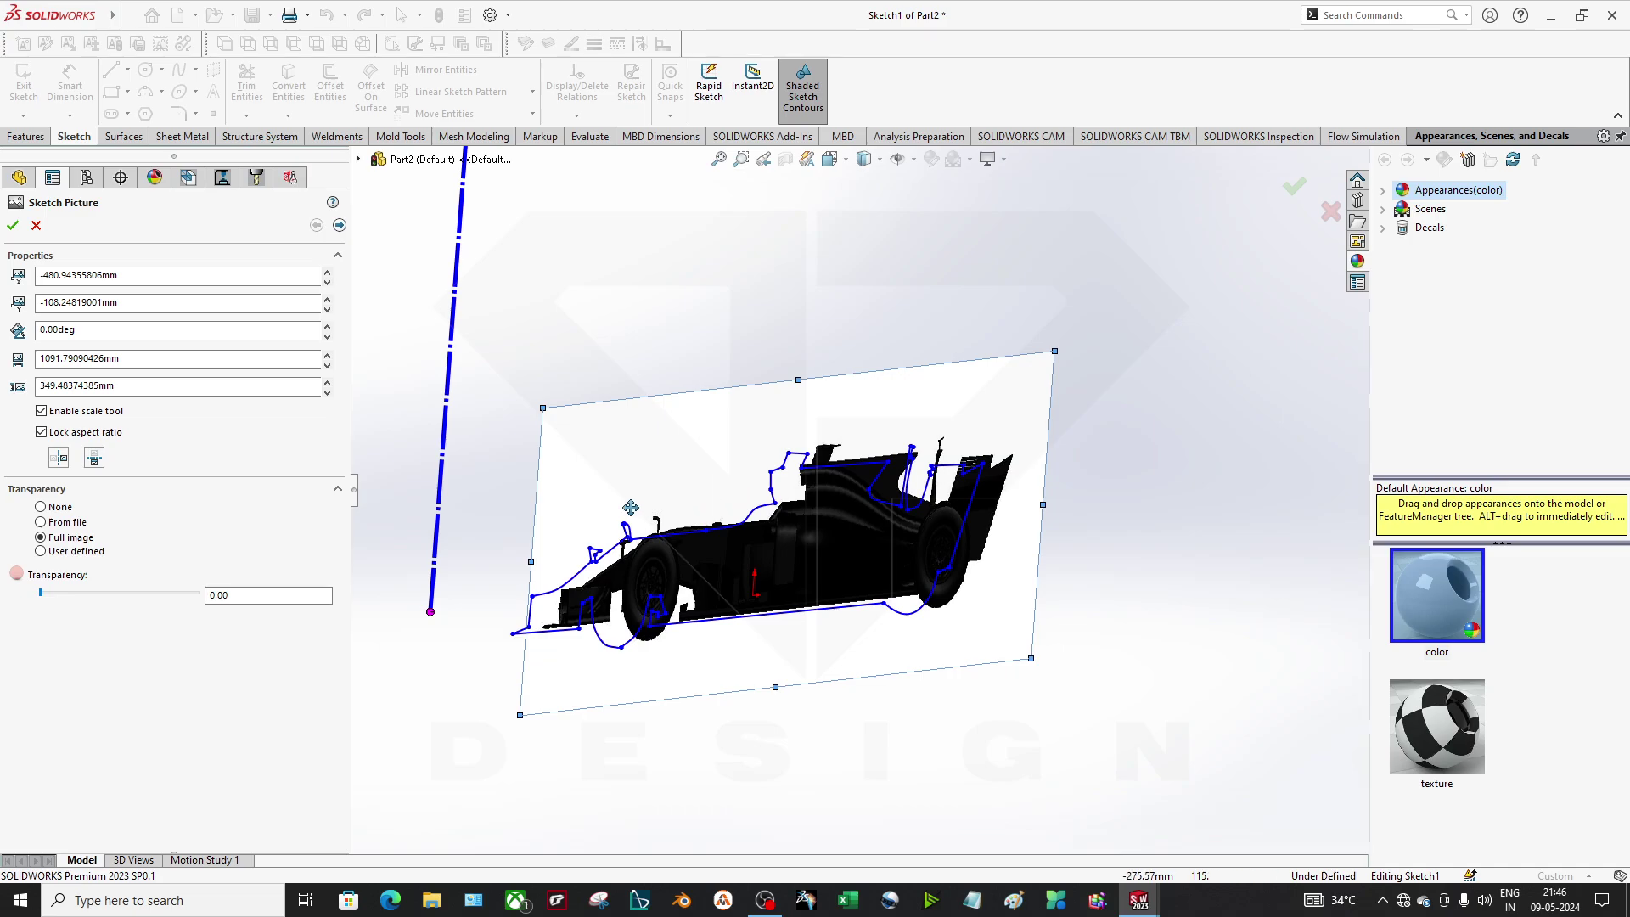
# Raise the picture's full-image transparency to the maximum and accept the change
pyautogui.click(227, 596)
pyautogui.moveTo(47, 593); pyautogui.dragTo(114, 595)
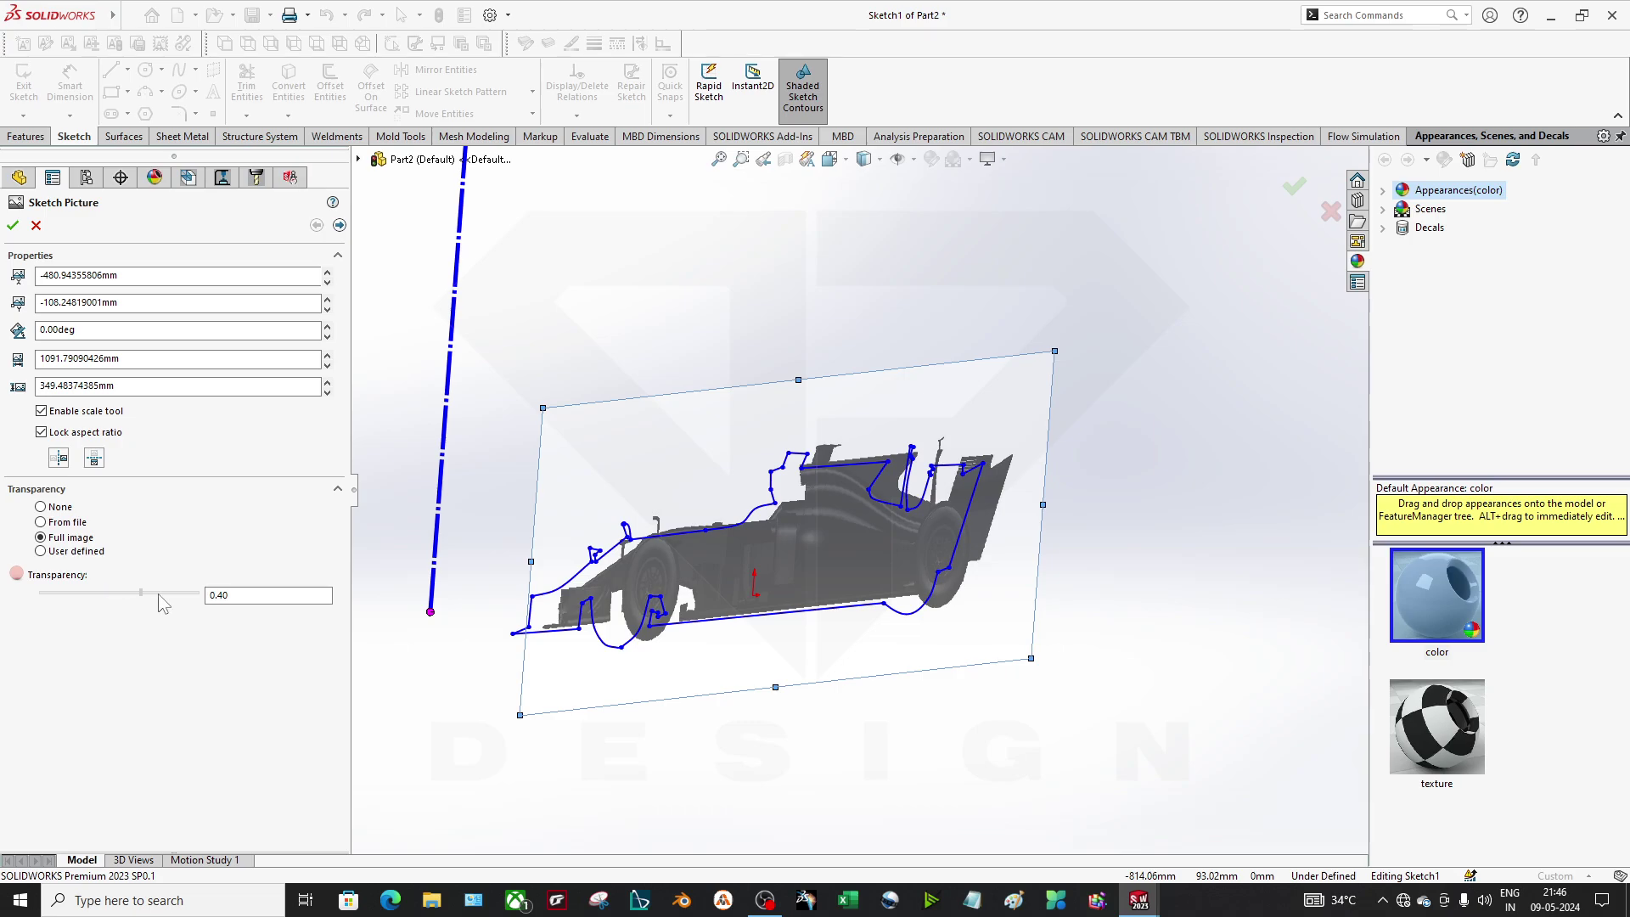
pyautogui.moveTo(158, 594); pyautogui.dragTo(222, 594)
pyautogui.click(13, 225)
# Examine the traced car outline from the front, from the cockpit and rear wing to the nose
pyautogui.moveTo(650, 441); pyautogui.dragTo(815, 507, button='middle')
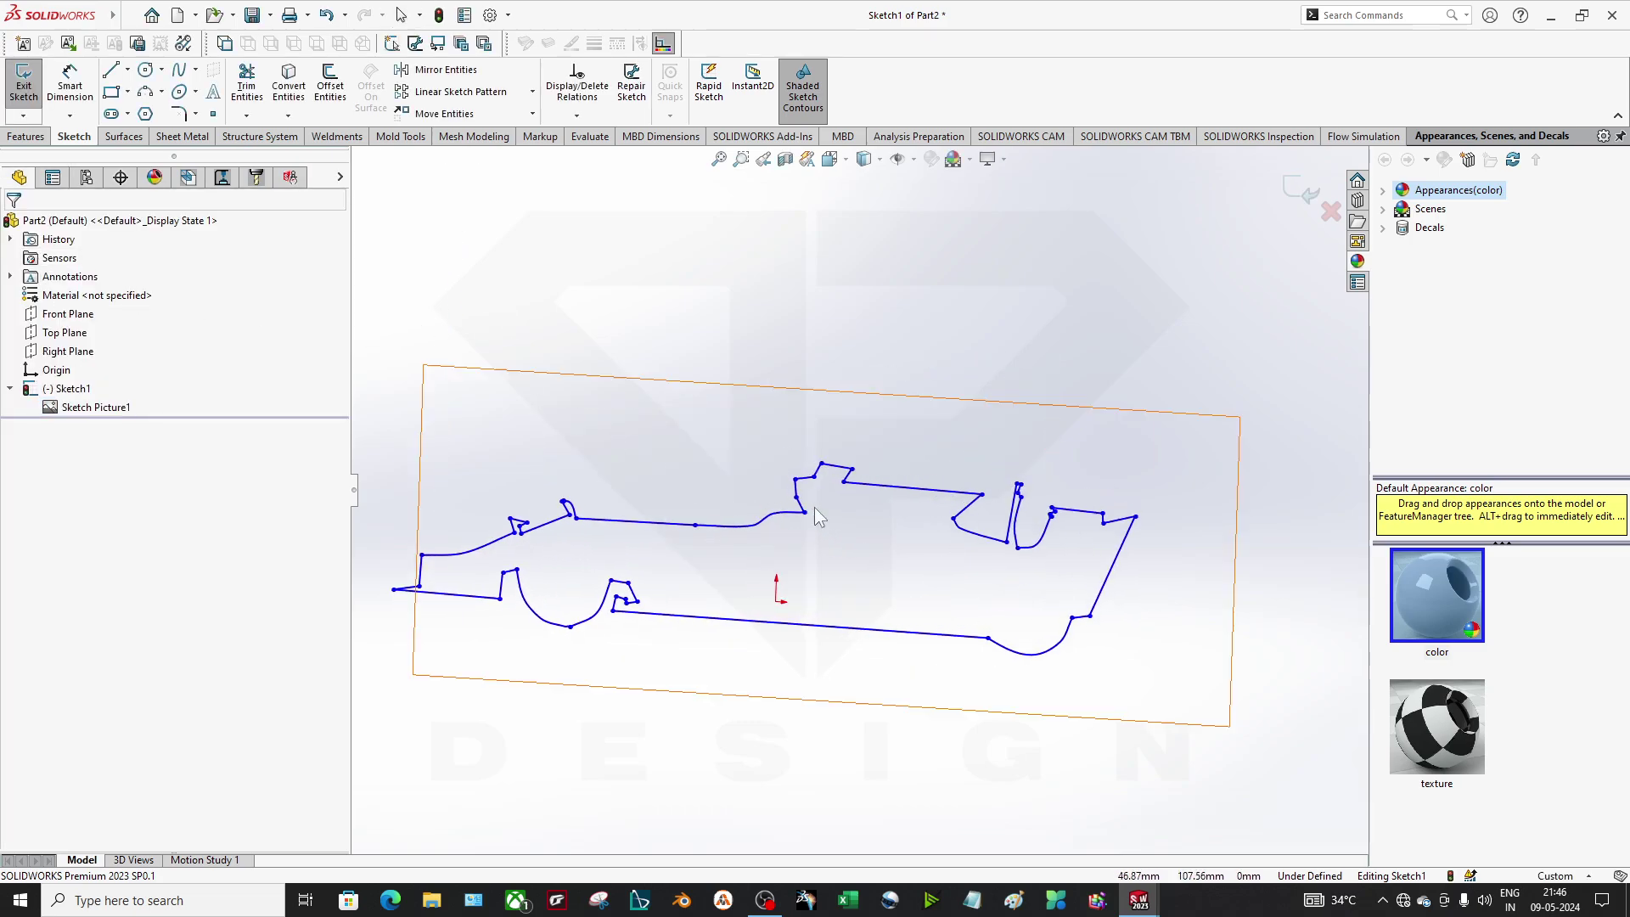
pyautogui.hotkey('ctrl', '1')
pyautogui.scroll(-5, 759, 531)
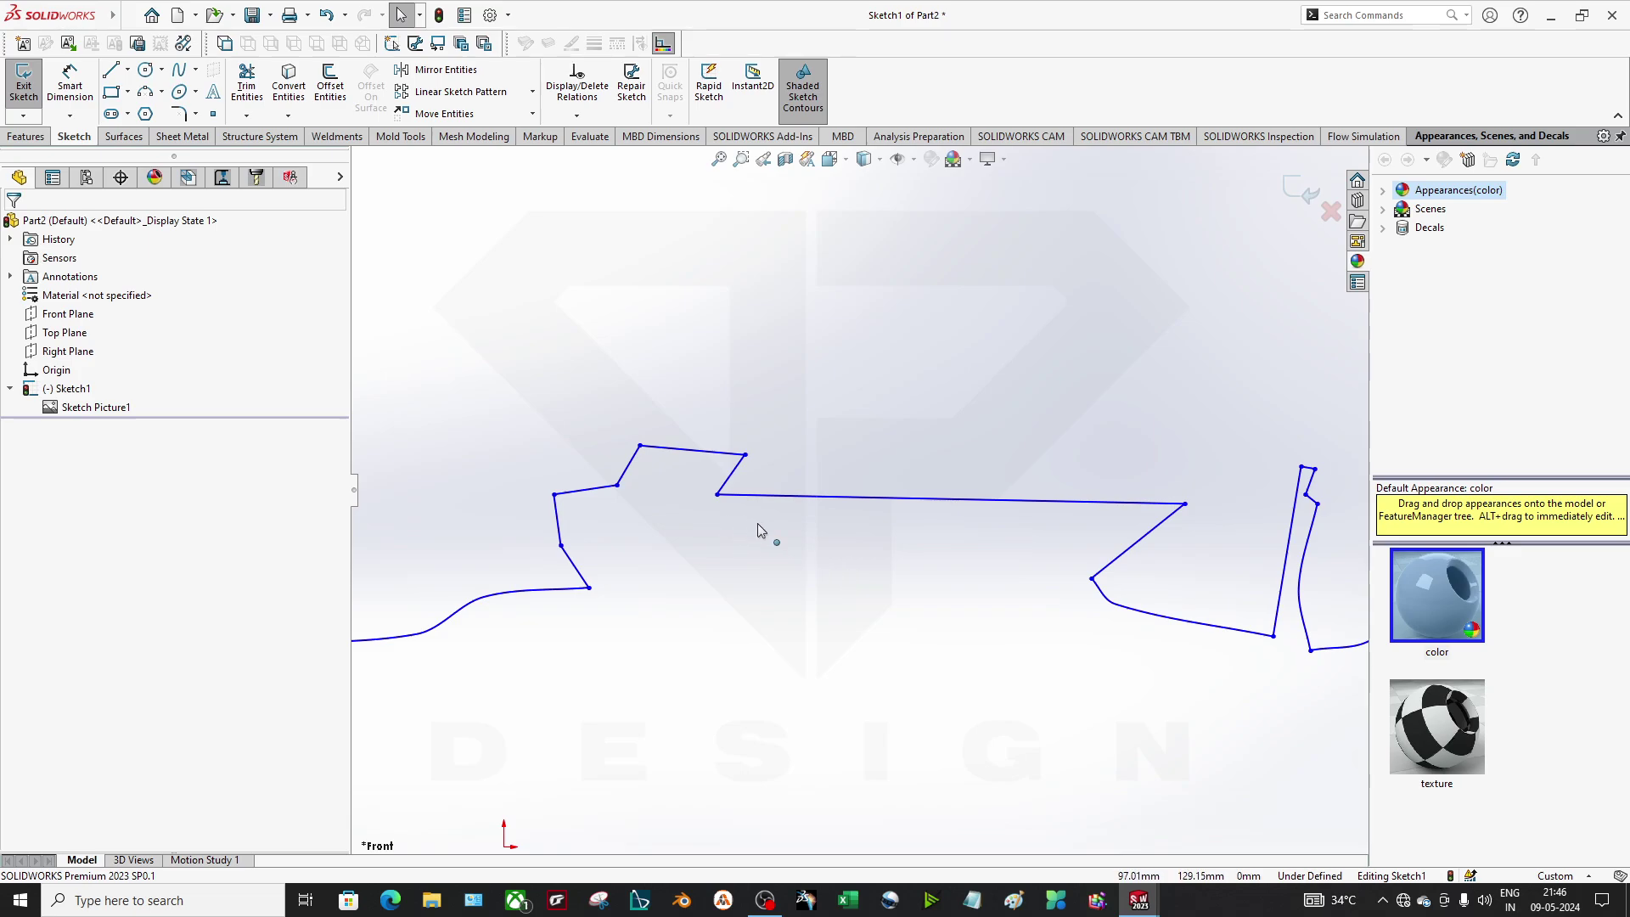
pyautogui.scroll(4, 1186, 569)
pyautogui.scroll(-3, 1092, 569)
pyautogui.scroll(4, 1001, 552)
pyautogui.scroll(-3, 568, 568)
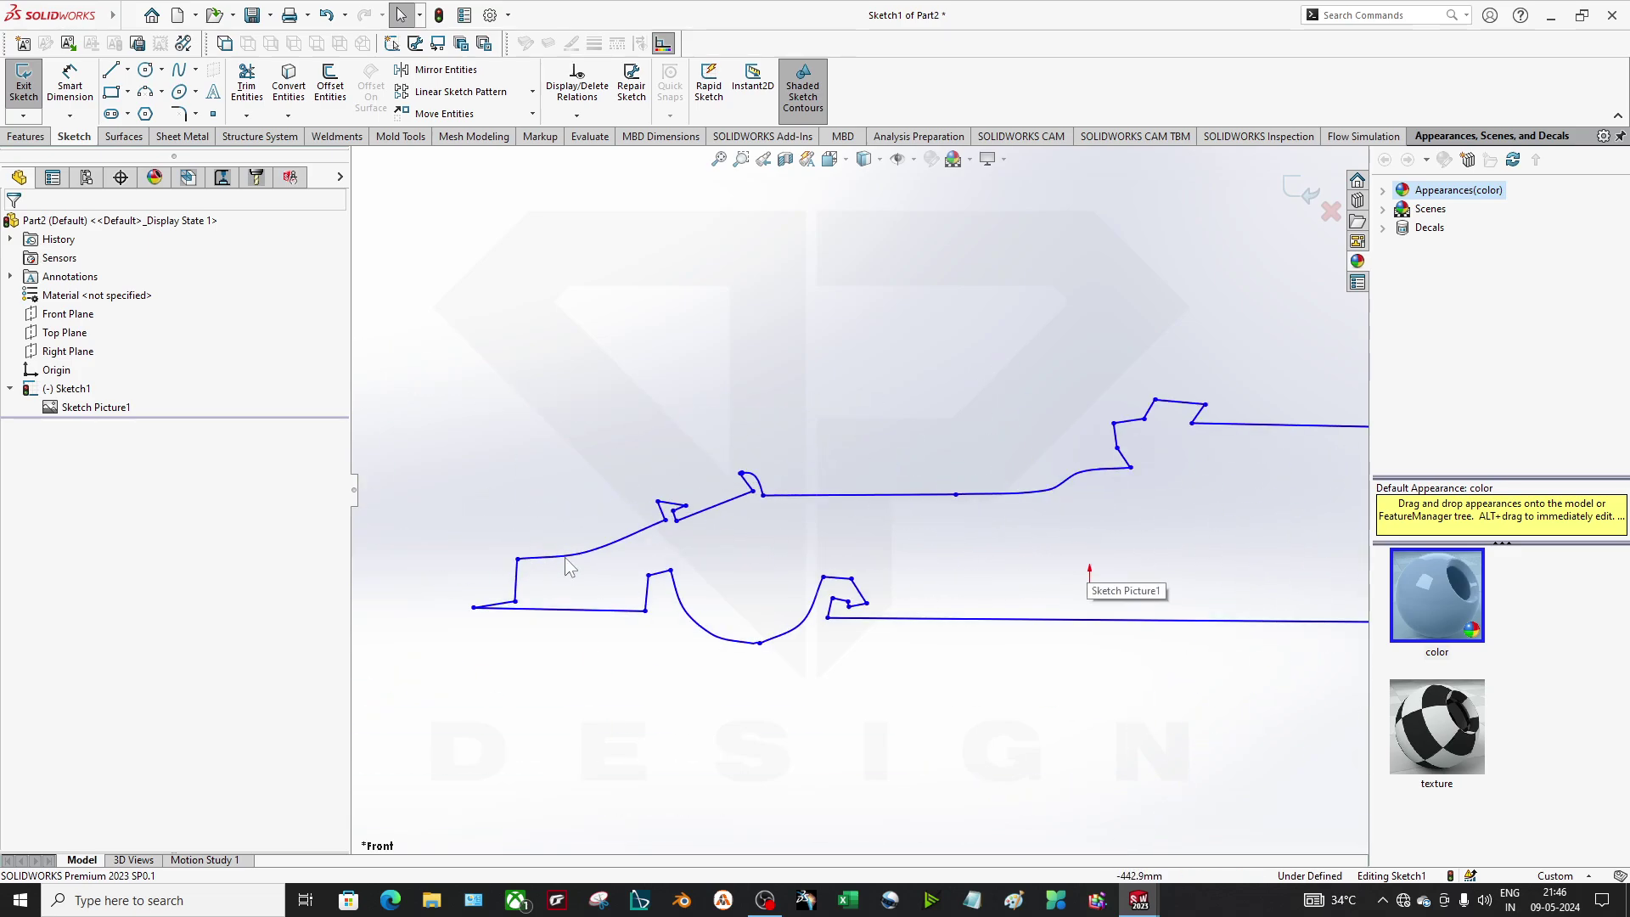
# Close the gap on the small fin above the nose by joining the short line's open endpoint to the curve's endpoint
pyautogui.scroll(-2, 624, 577)
pyautogui.scroll(1, 747, 488)
pyautogui.scroll(-10, 817, 450)
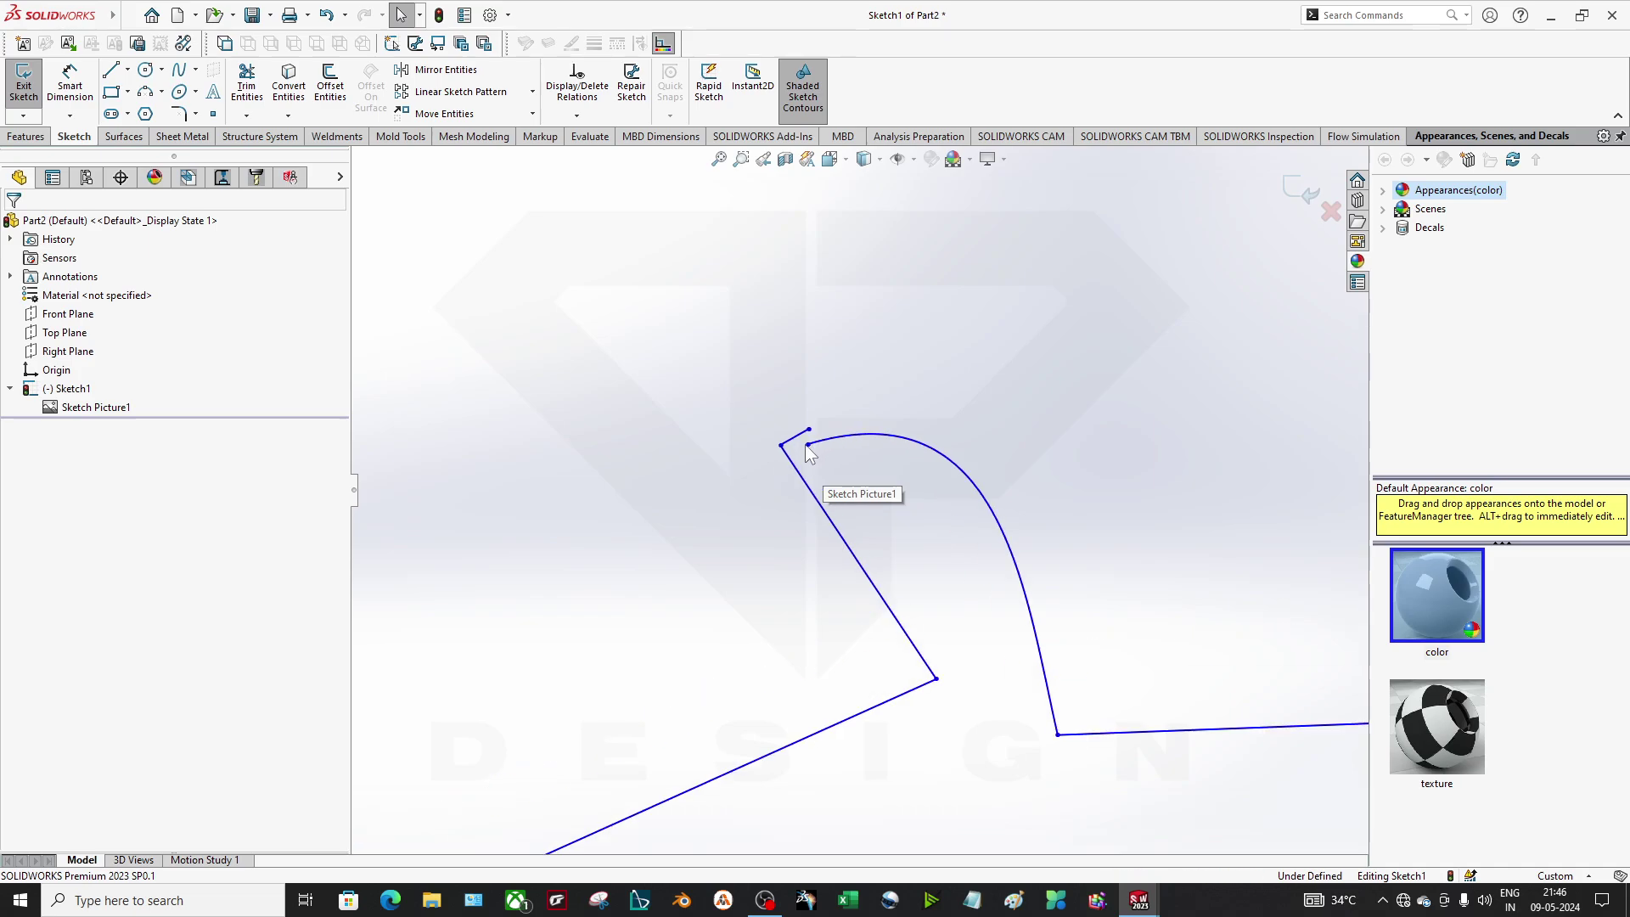
pyautogui.scroll(-3, 805, 445)
pyautogui.moveTo(829, 434); pyautogui.dragTo(827, 460)
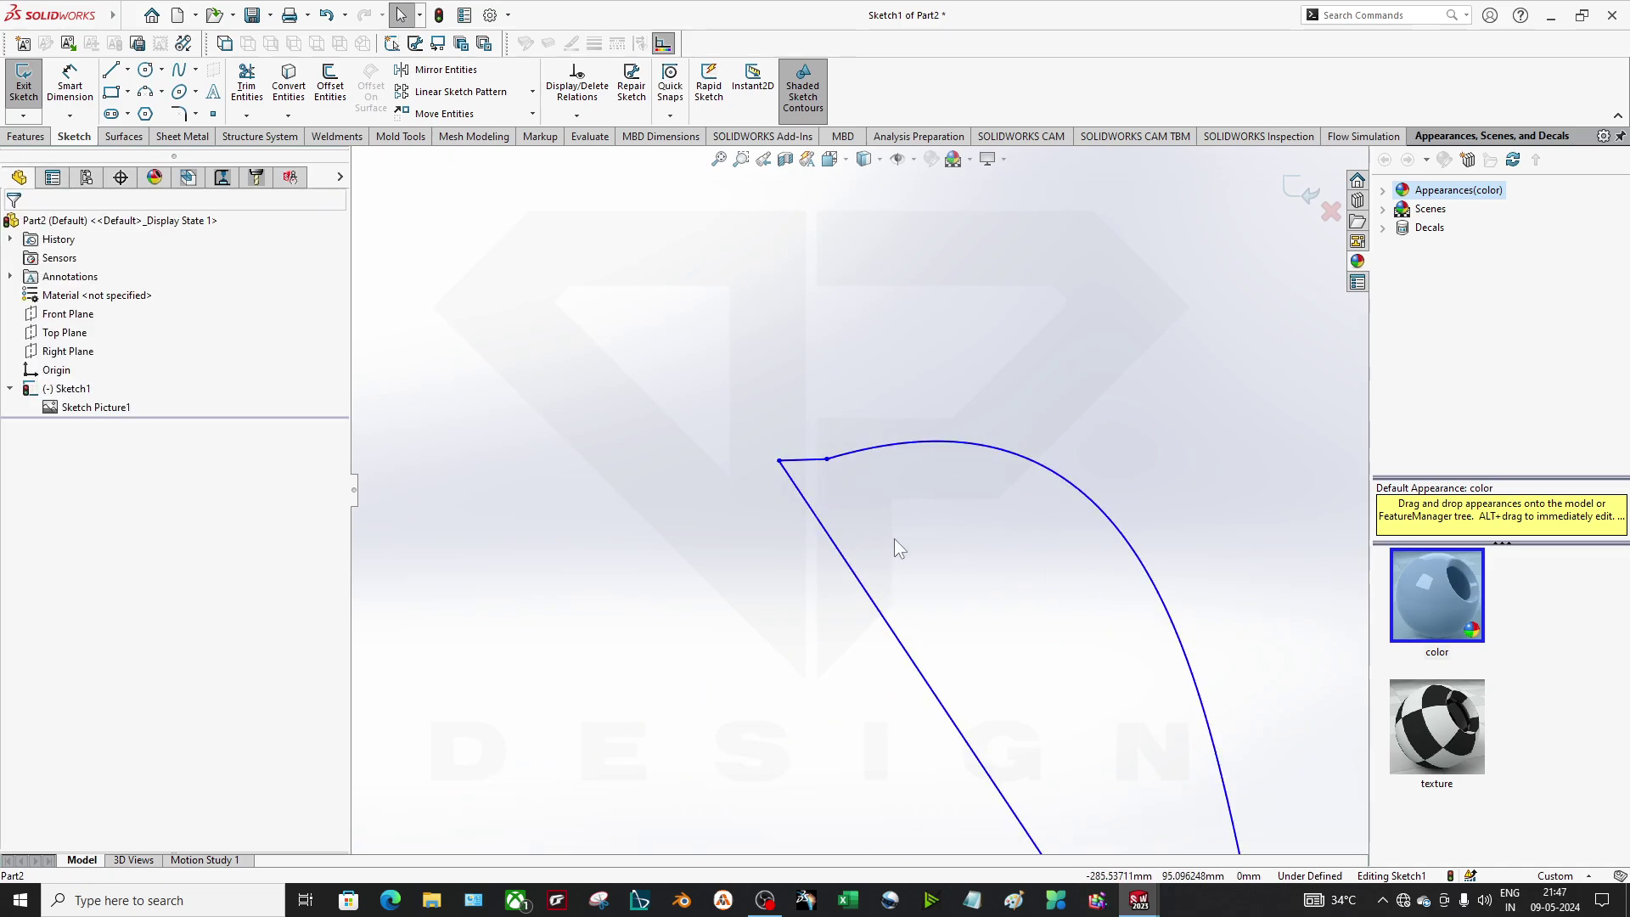
# Examine the traced car outline for open corners, from the front fins to the rear wing, and view it at an angle
pyautogui.scroll(4, 819, 540)
pyautogui.scroll(-3, 814, 543)
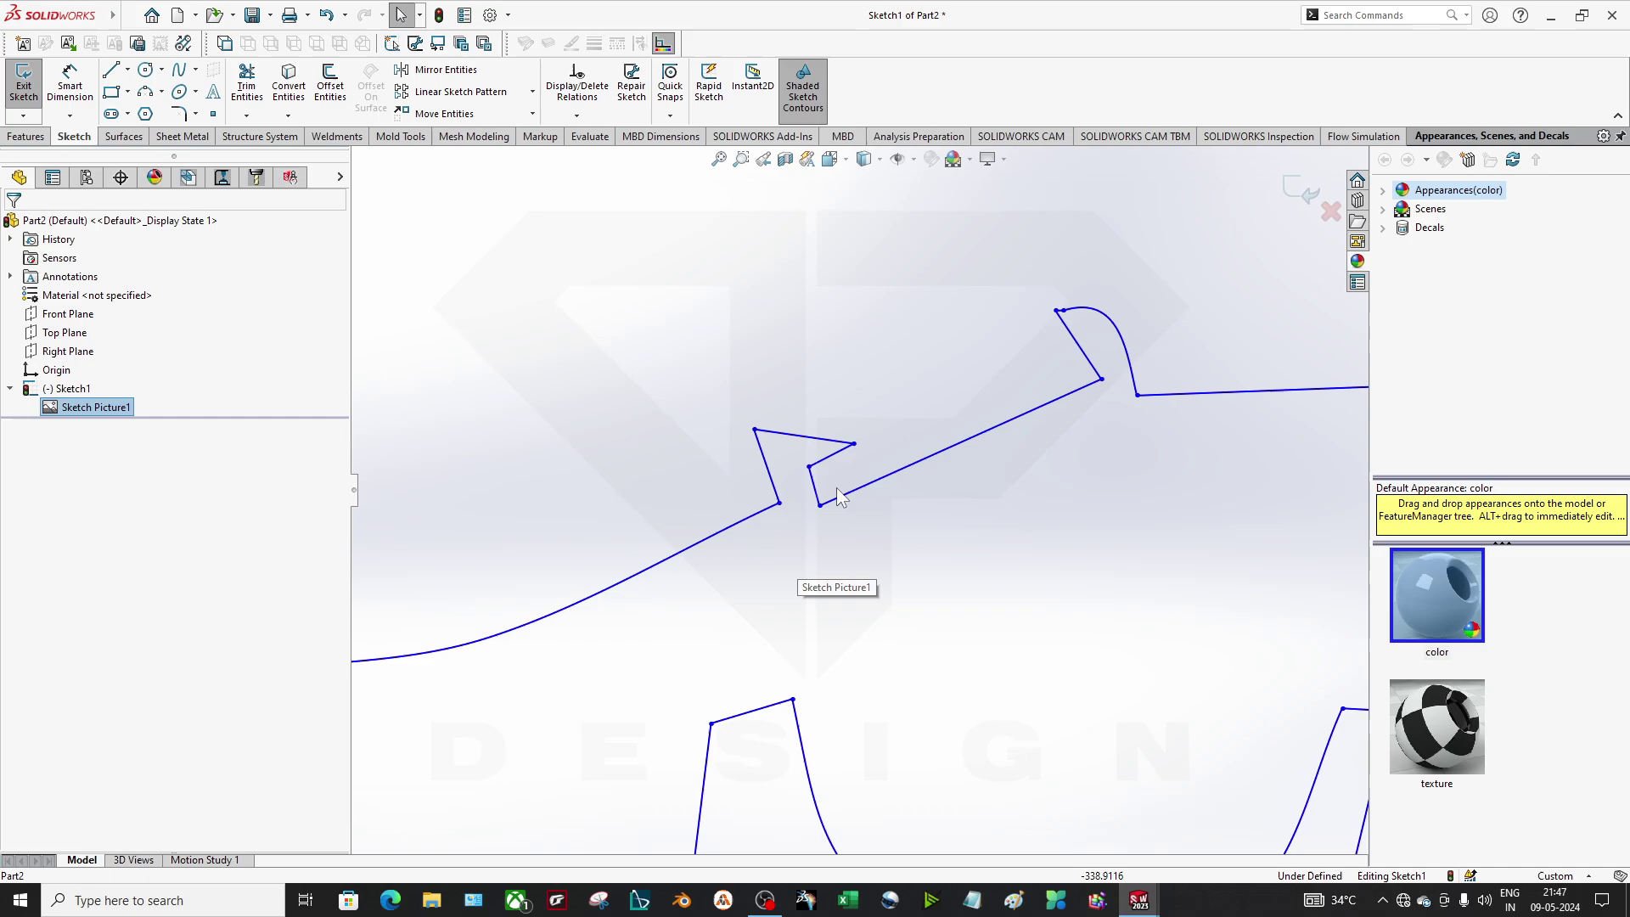
pyautogui.scroll(3, 838, 501)
pyautogui.scroll(1, 938, 613)
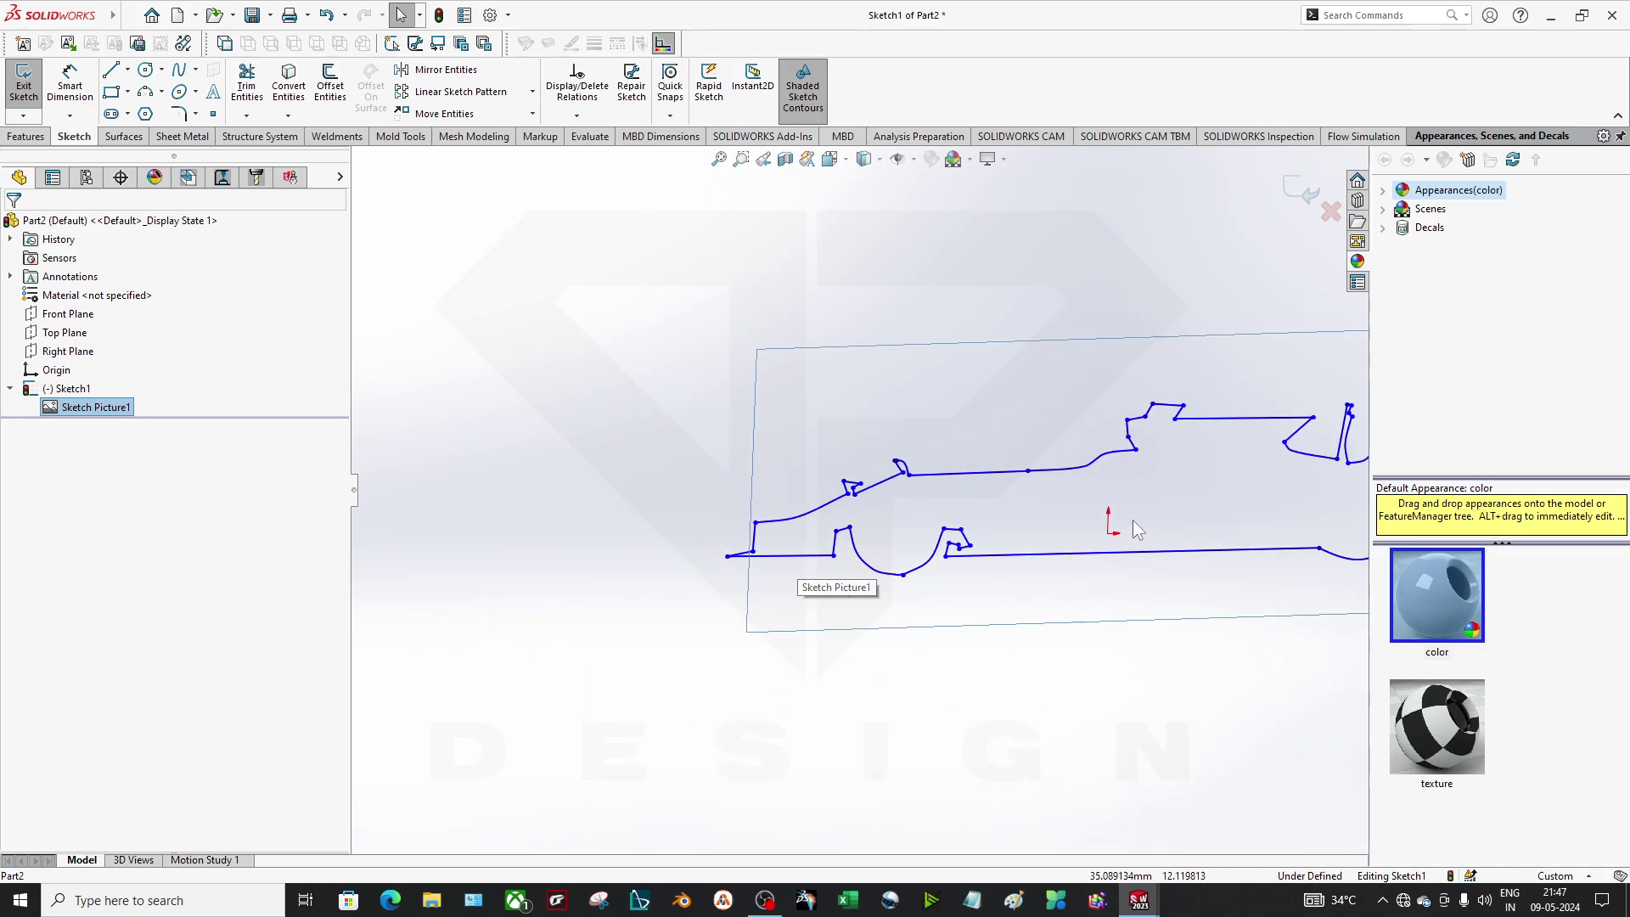
pyautogui.scroll(-6, 1137, 528)
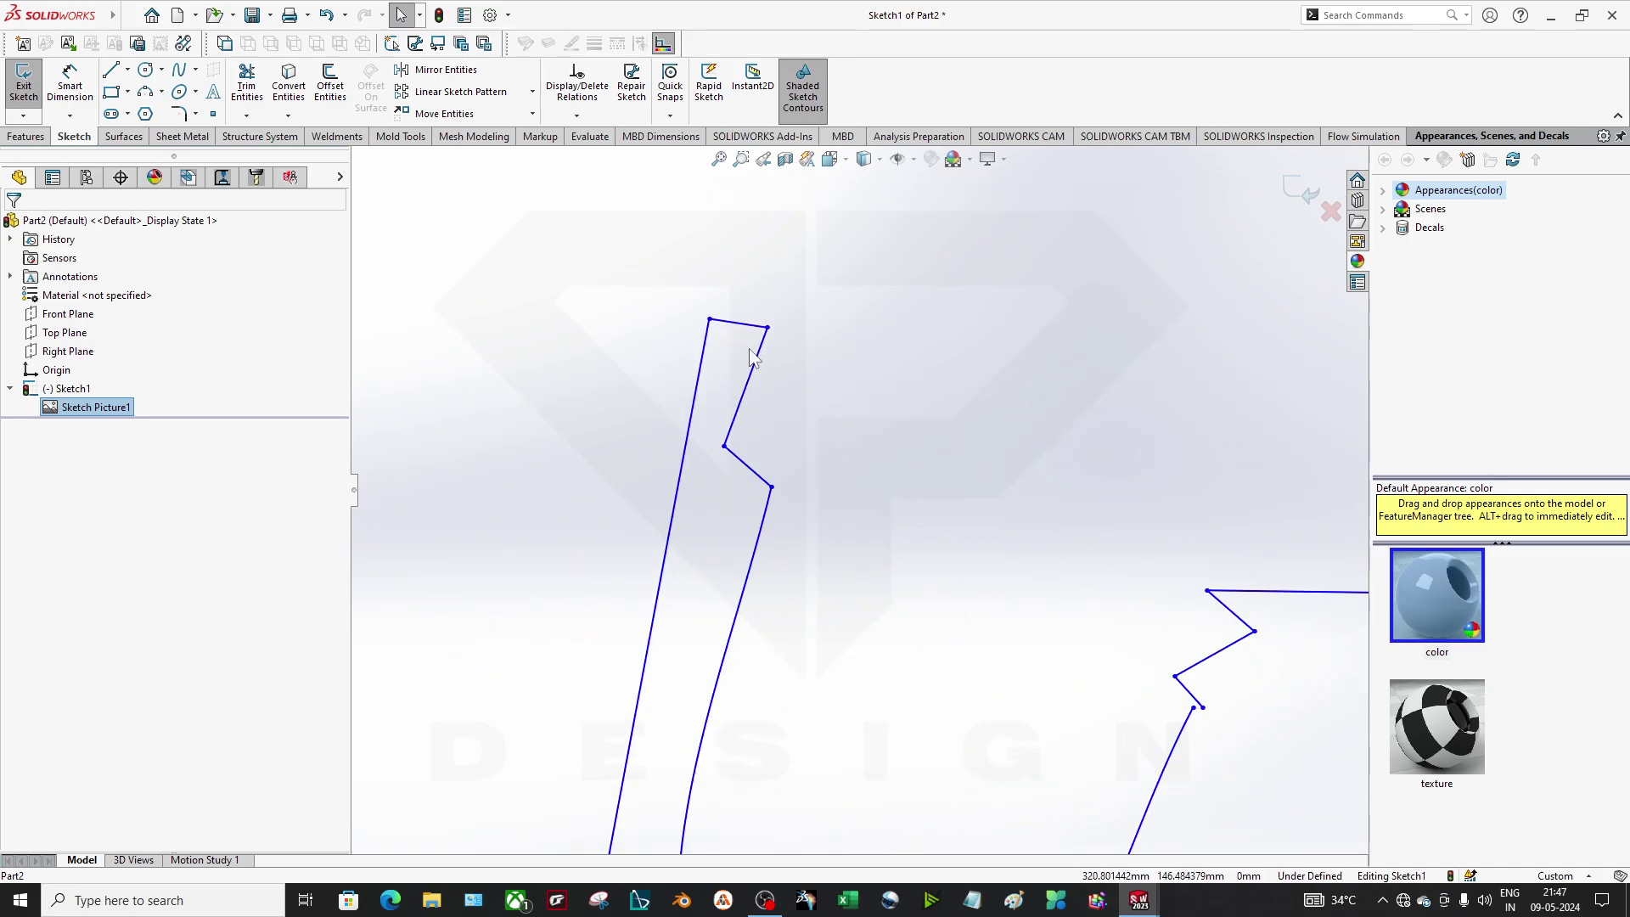
pyautogui.scroll(8, 749, 348)
pyautogui.scroll(-5, 1028, 518)
pyautogui.scroll(3, 1097, 543)
pyautogui.scroll(-5, 1096, 542)
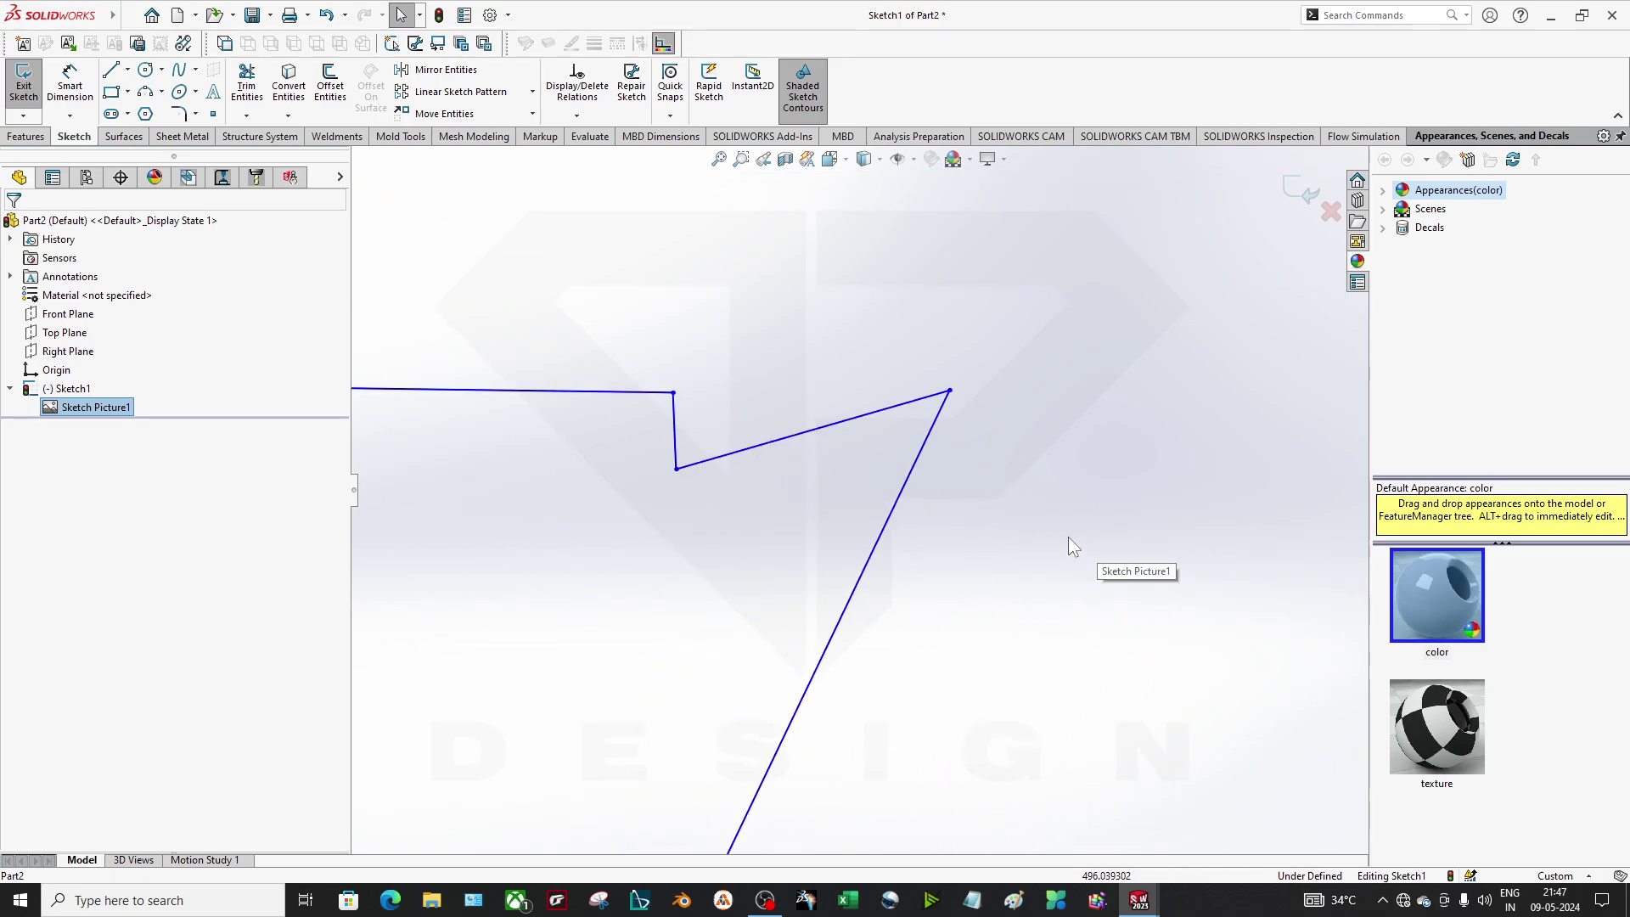
pyautogui.scroll(5, 977, 552)
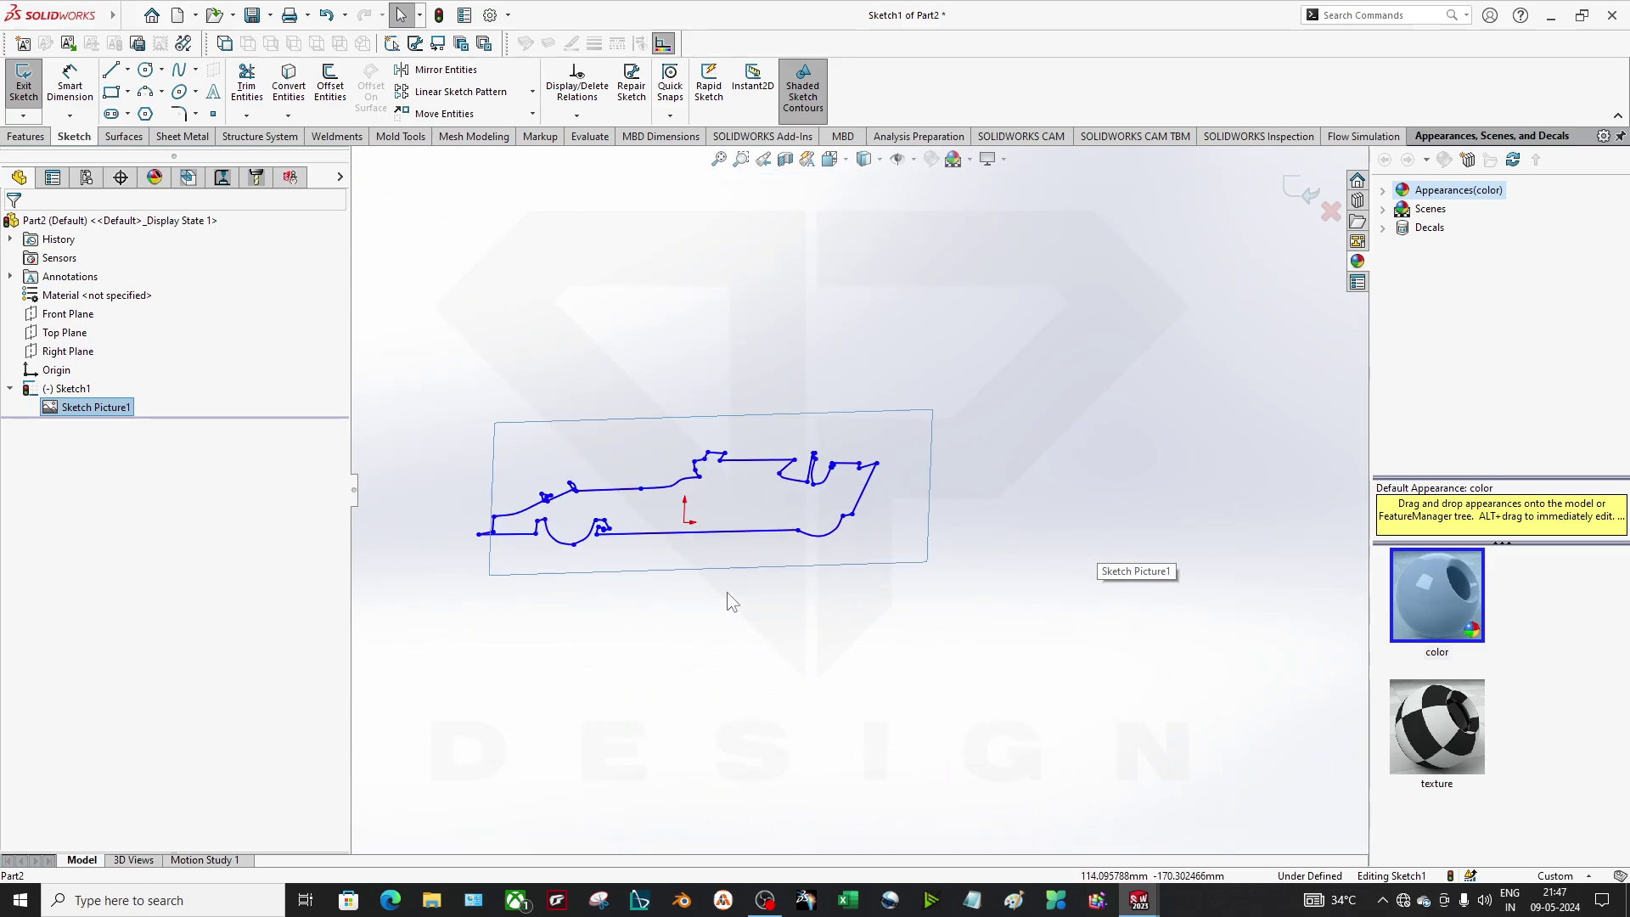
pyautogui.moveTo(509, 636)
pyautogui.mouseDown(button='middle')
pyautogui.moveTo(716, 633)
pyautogui.moveTo(685, 561)
pyautogui.moveTo(863, 604)
pyautogui.moveTo(830, 558)
pyautogui.moveTo(905, 491)
pyautogui.moveTo(738, 582)
pyautogui.moveTo(931, 594)
pyautogui.moveTo(691, 585)
pyautogui.moveTo(403, 471)
pyautogui.mouseUp(button='middle')
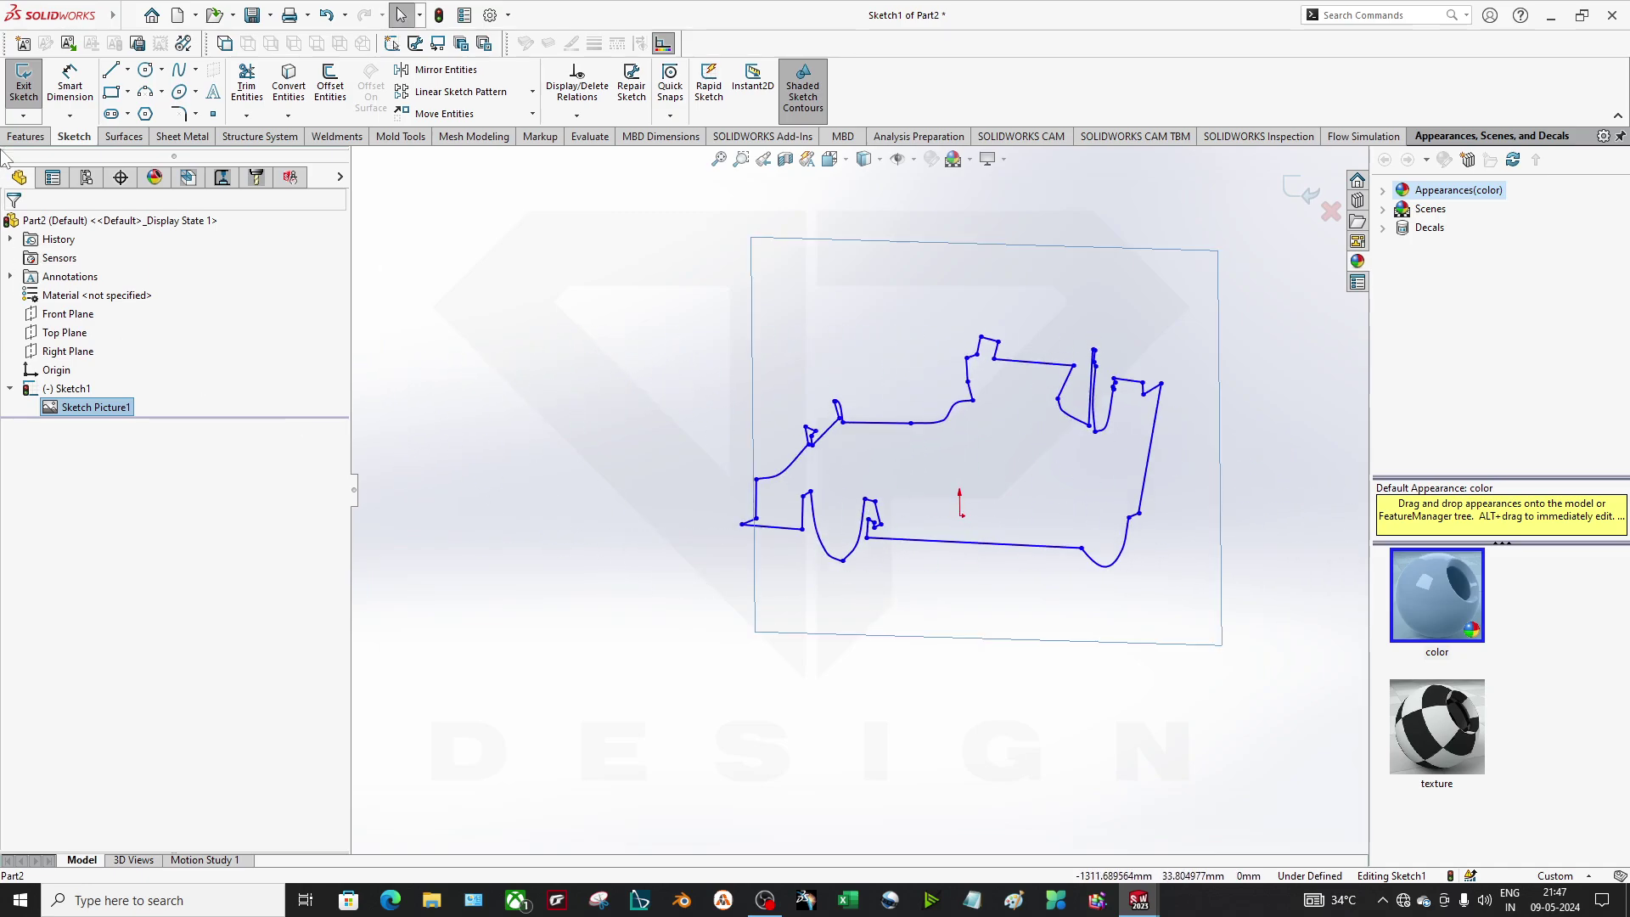
pyautogui.click(26, 136)
pyautogui.click(31, 81)
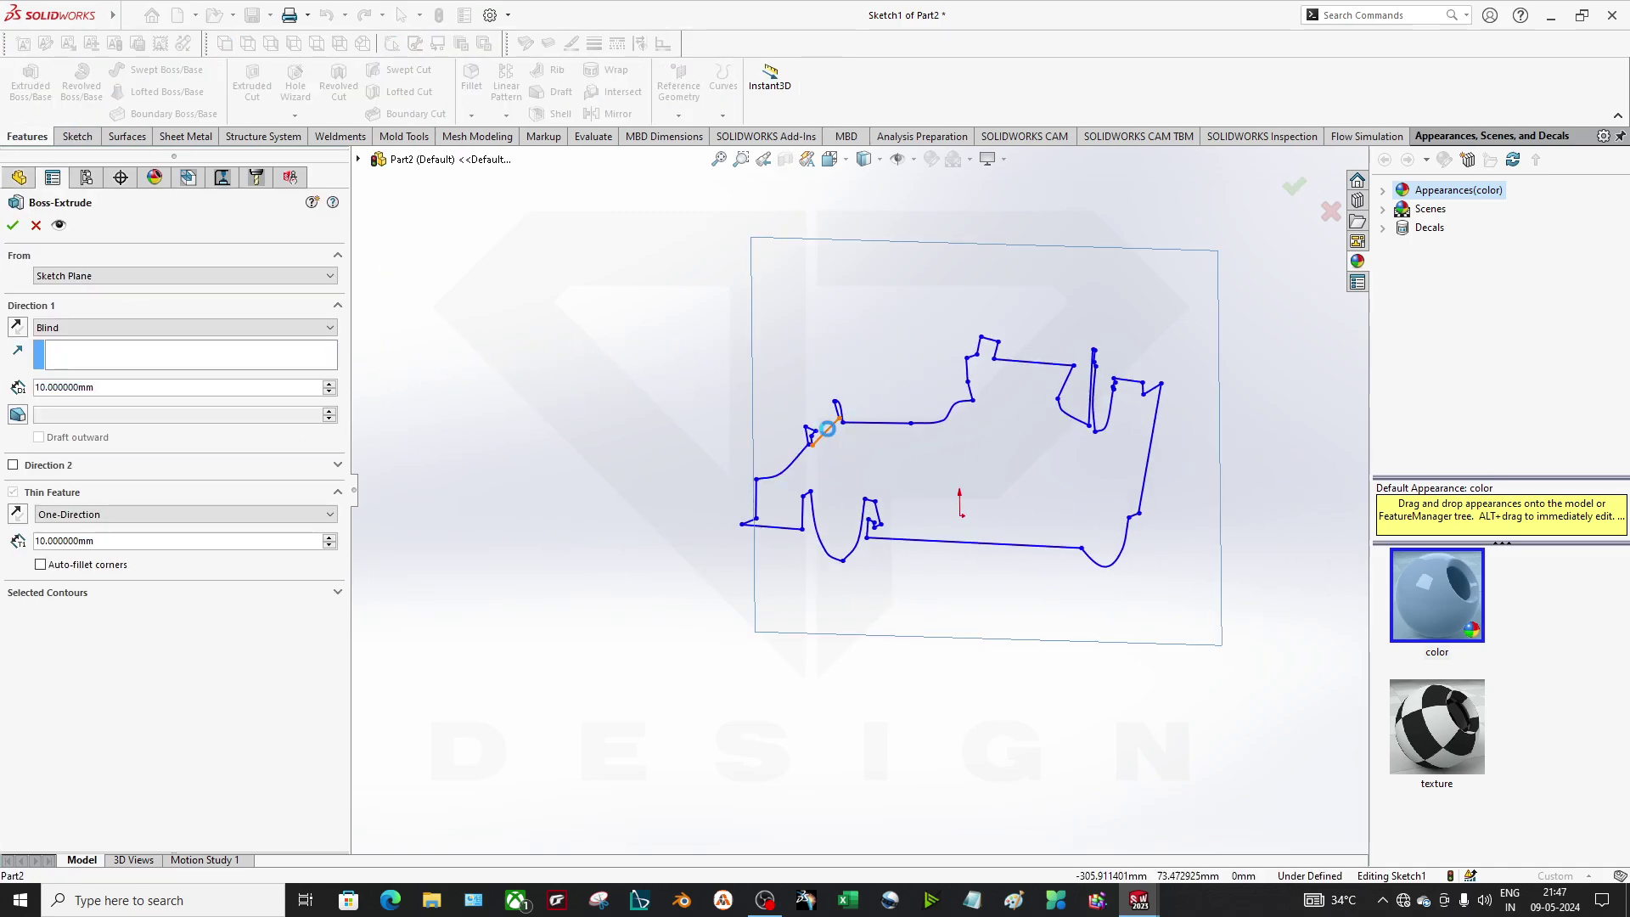
pyautogui.scroll(-5, 836, 420)
pyautogui.scroll(-3, 889, 399)
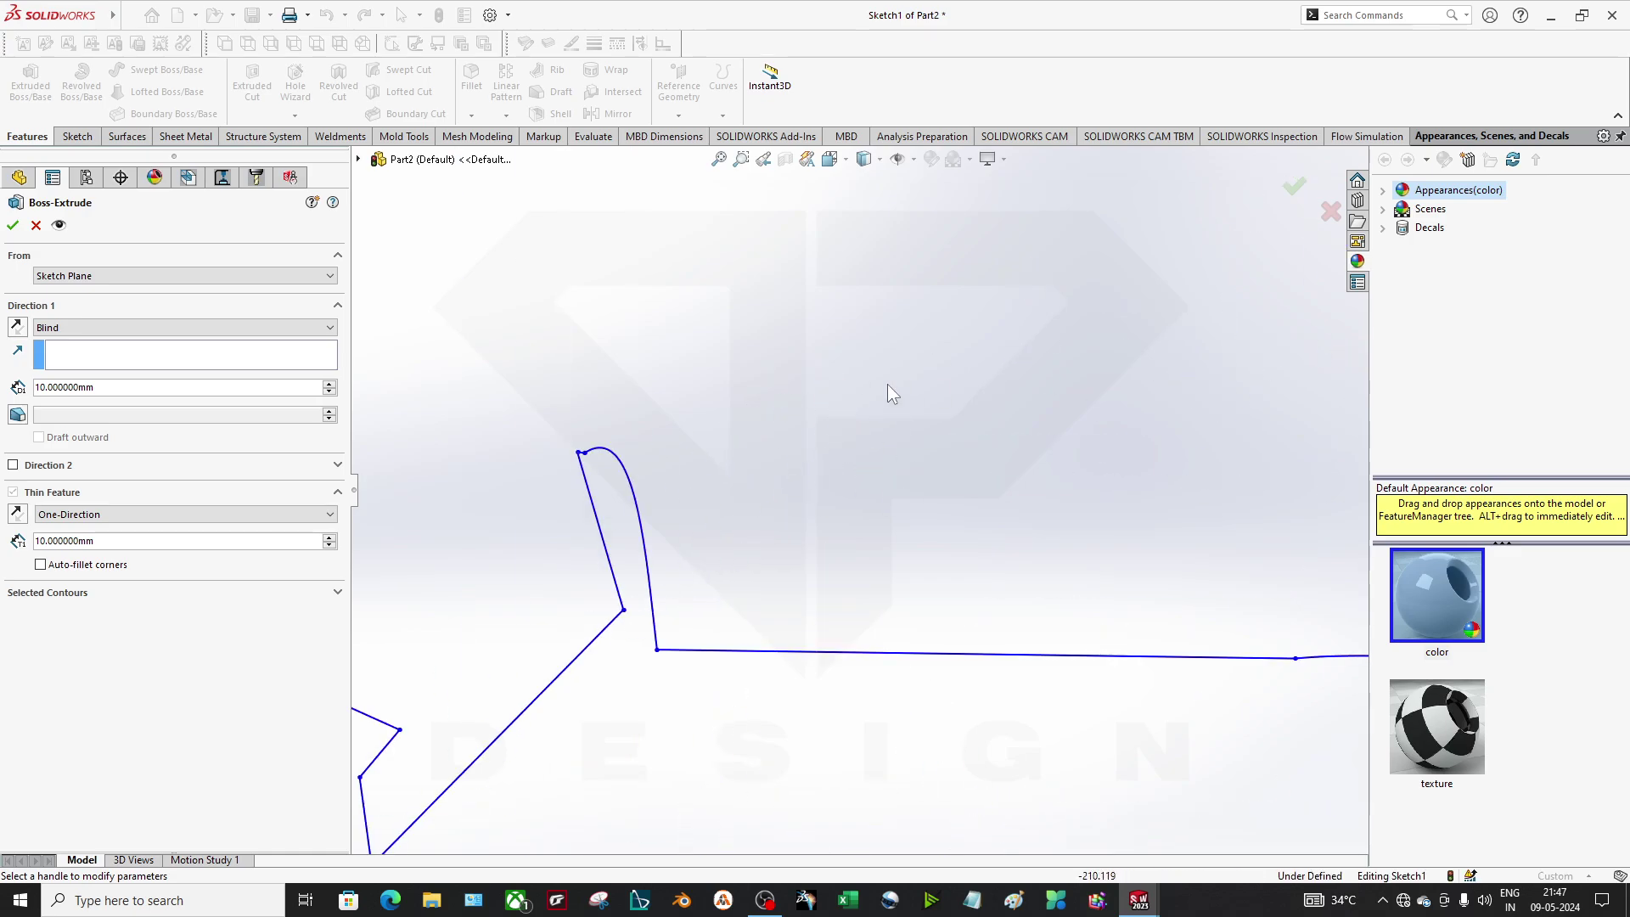
pyautogui.press('Escape')
# View the whole traced car outline from the front and centre it in the view
pyautogui.scroll(8, 809, 549)
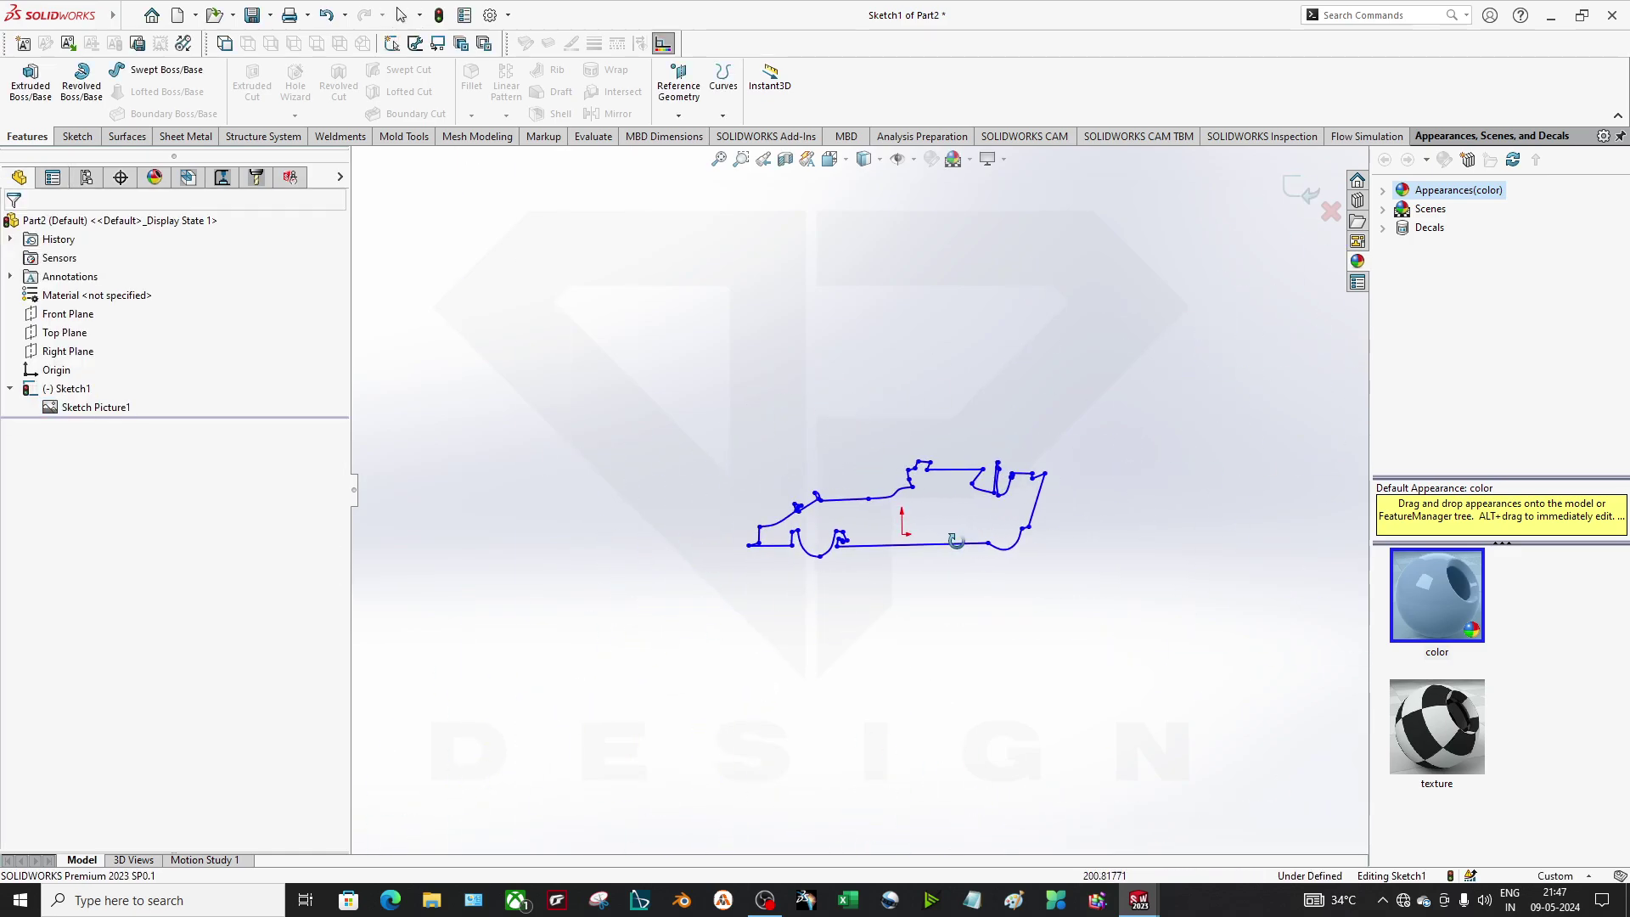
pyautogui.press('space')
pyautogui.click(794, 627)
pyautogui.scroll(-1, 964, 726)
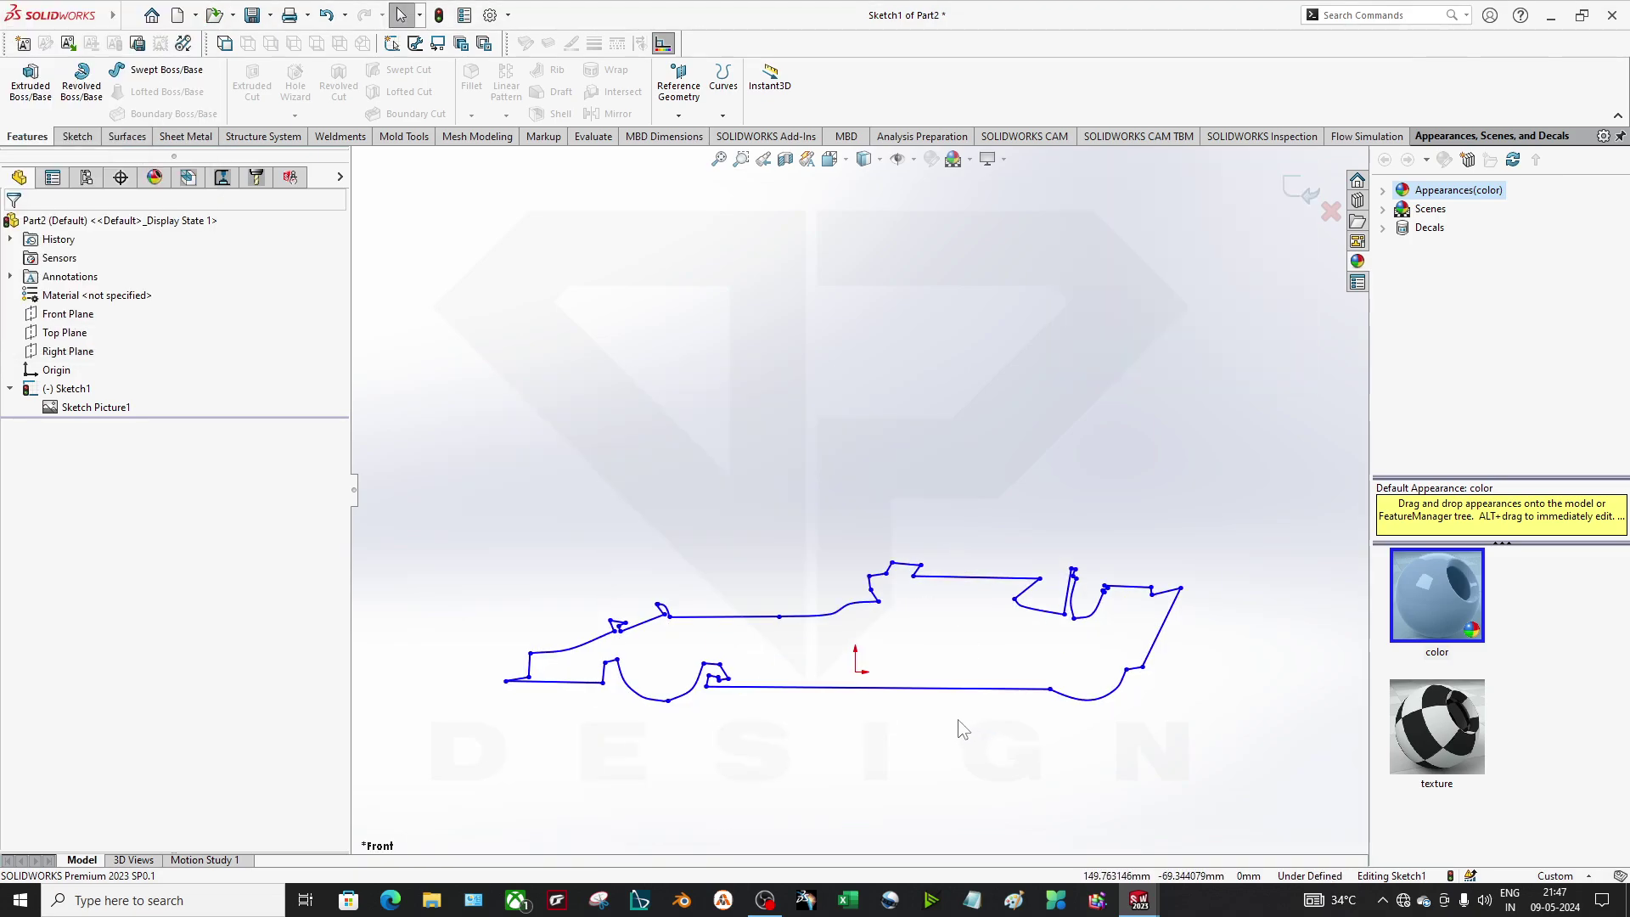
pyautogui.keyDown('ctrl'); pyautogui.moveTo(959, 721); pyautogui.dragTo(939, 578, button='middle'); pyautogui.keyUp('ctrl')
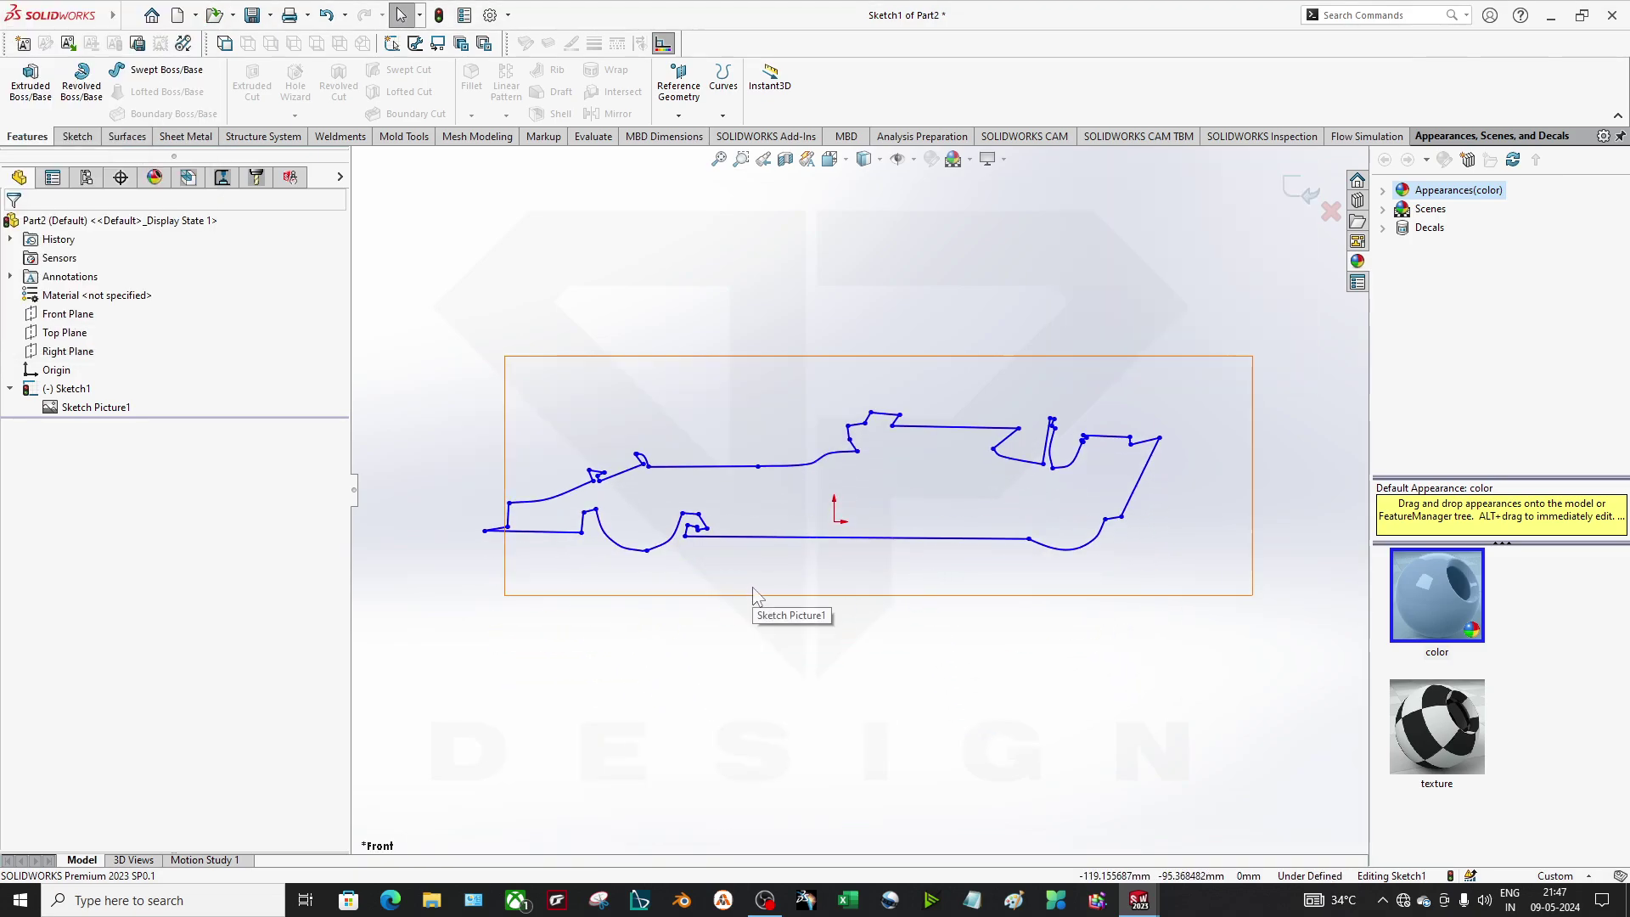